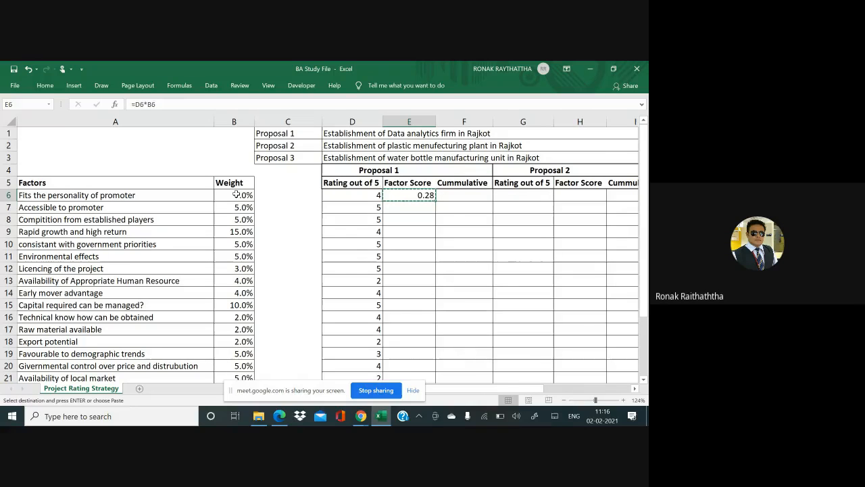
key("Down")
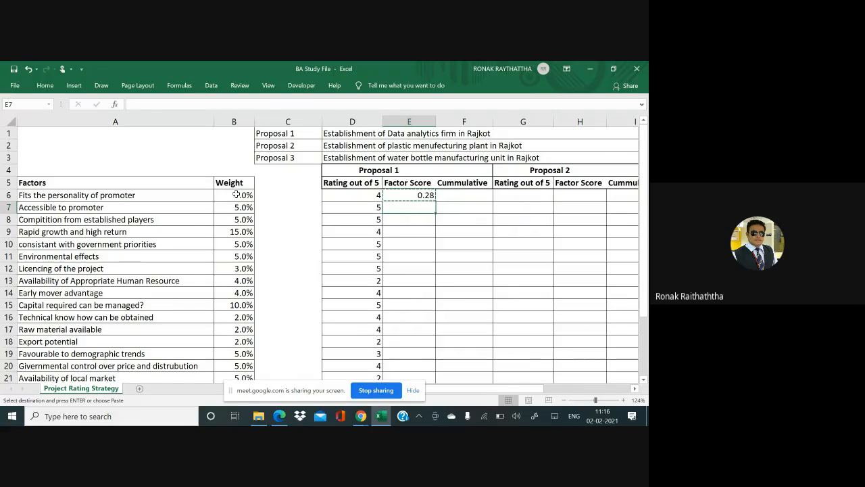
key("shift+Down")
key("shift+Down")
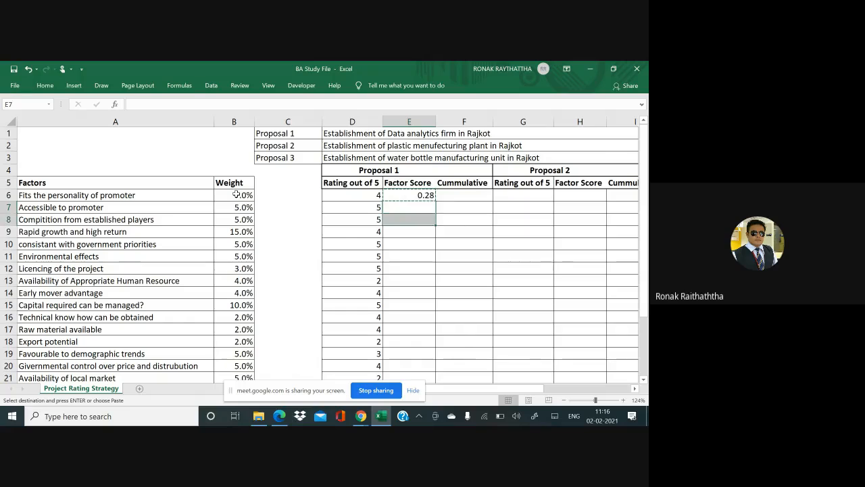
key("Up")
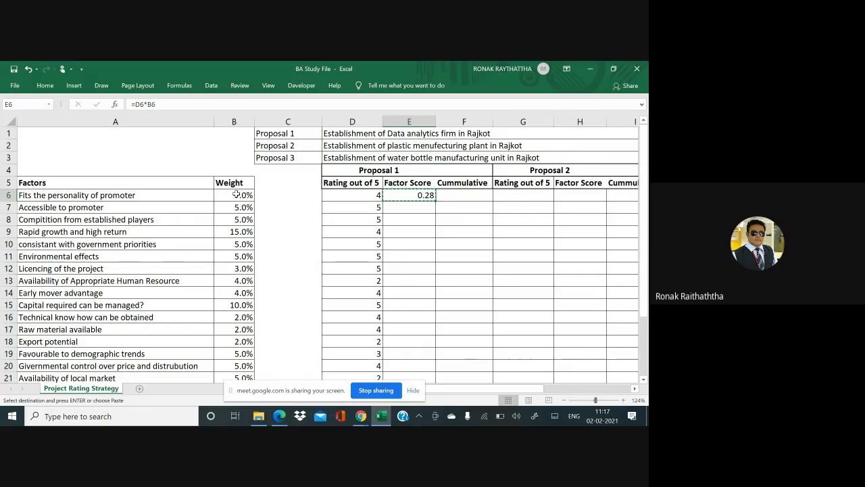
key("Down")
key("shift+Down")
key("shift+Down")
key("shift+Down")
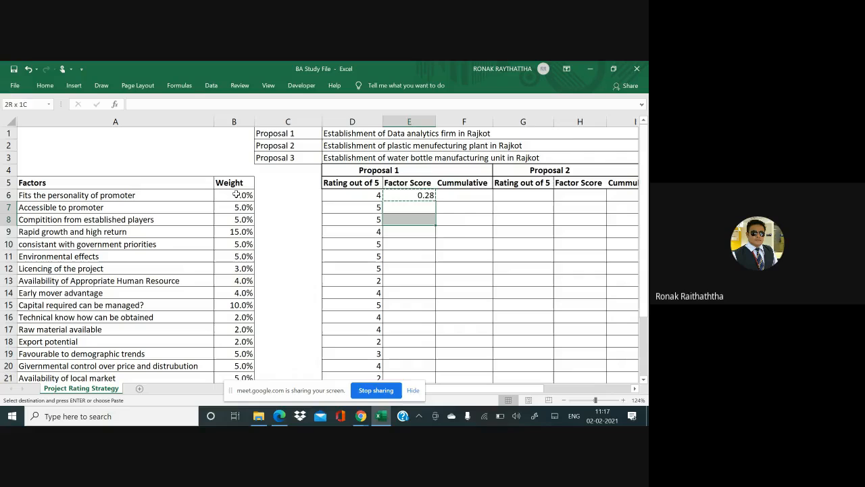
key("Up")
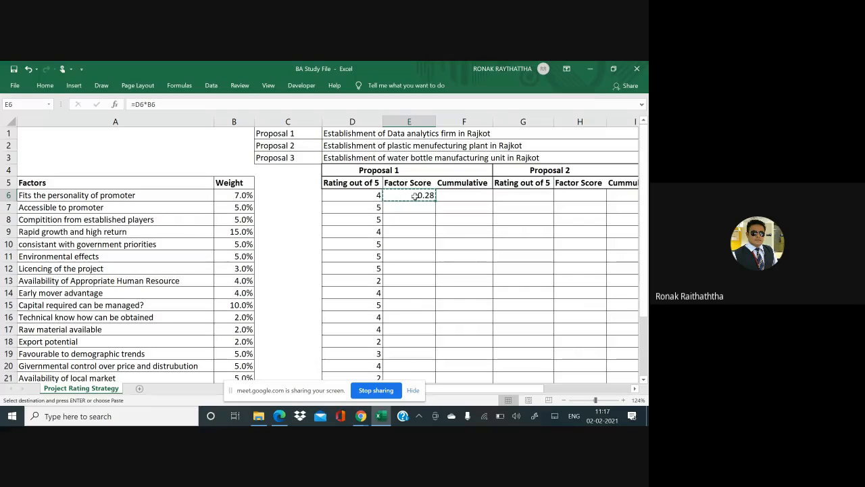
- Fill the Factor Score formula from E6 down Proposal 1's column to row 26
double_click(435, 200)
scroll(434, 198, "down", 5)
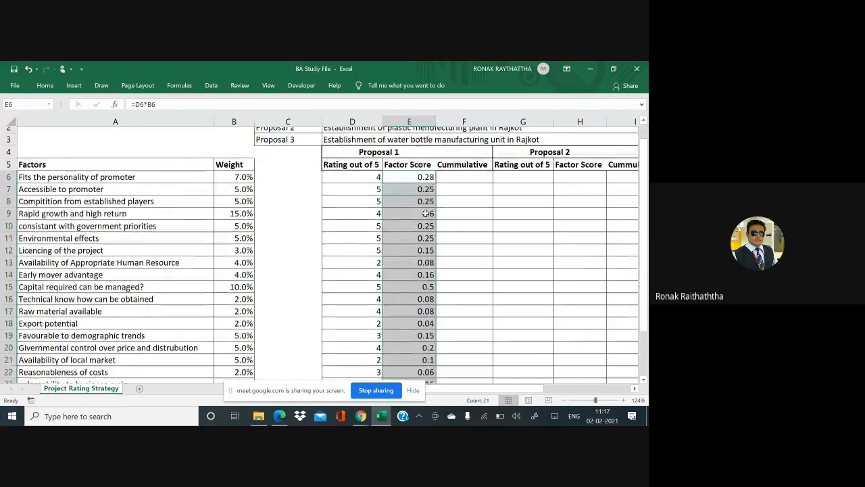
scroll(417, 209, "up", 5)
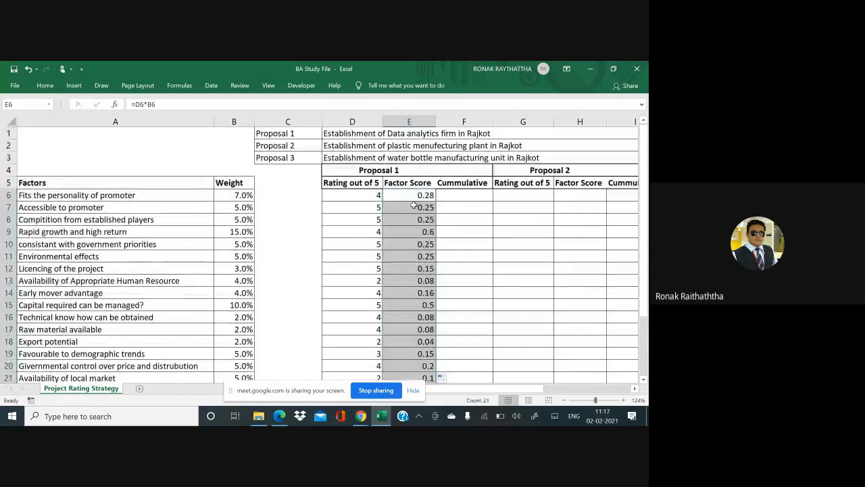
- Replace the Total Score formula in E26 with a sum of Proposal 1's factor scores, E6:E25
scroll(409, 208, "down", 4)
left_click(406, 290)
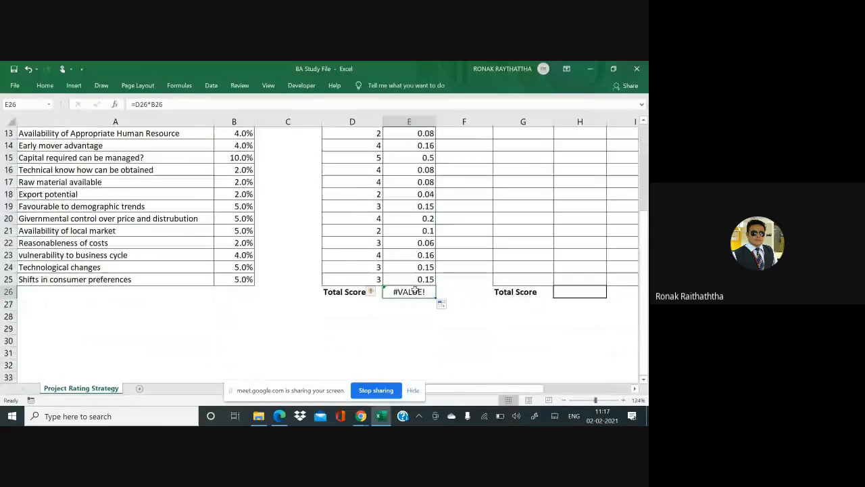
type("=")
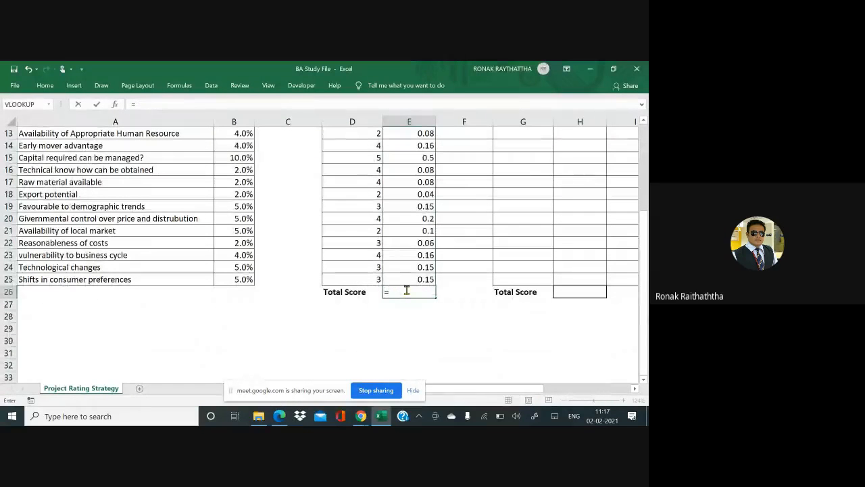
type("su")
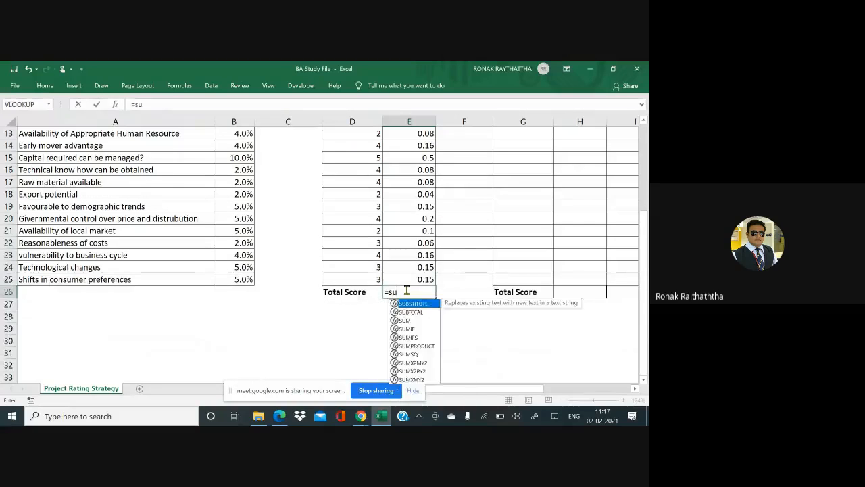
type("m(")
key("Up")
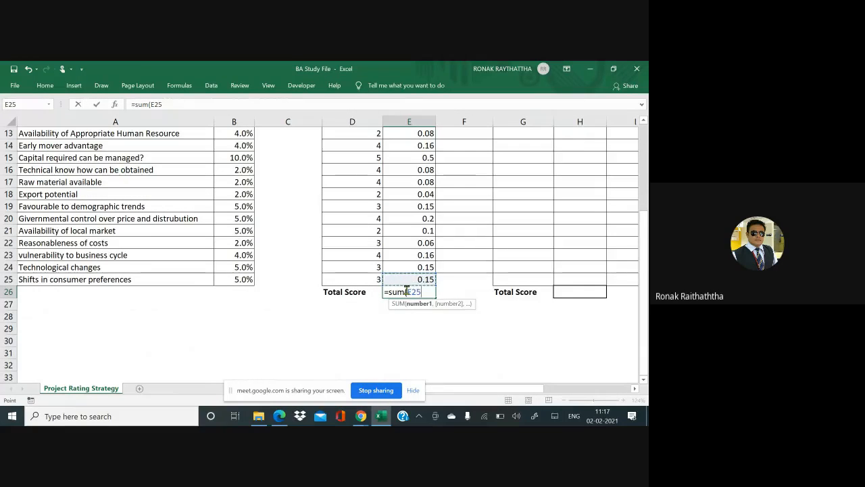
key("shift+Up")
key("shift+Up")
key("shift+Up")
key("shift+Up")
key("shift+Up")
key("shift+Up")
key("shift+Up")
key("shift+Up")
key("shift+Up")
key("shift+Up")
key("shift+Up")
key("shift+Up")
key("shift+Up")
key("shift+Up")
key("shift+Up")
key("shift+Up")
key("shift+Up")
key("shift+Up")
key("shift+Up")
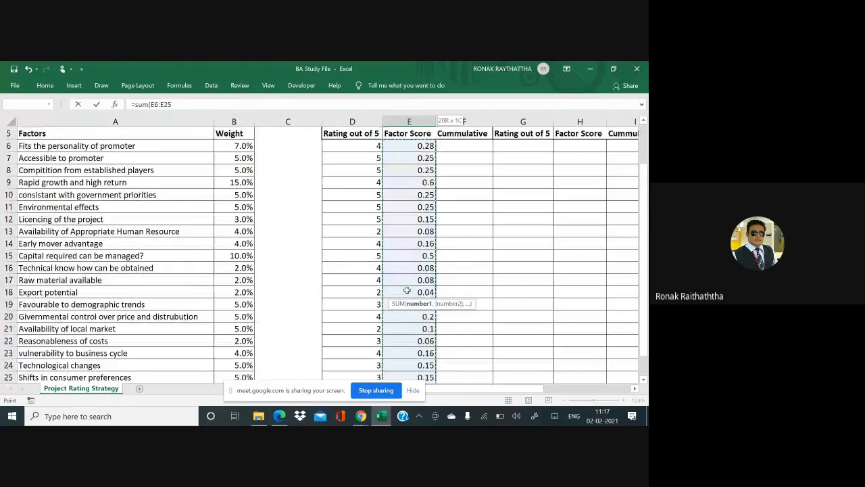
type(")")
key("Return")
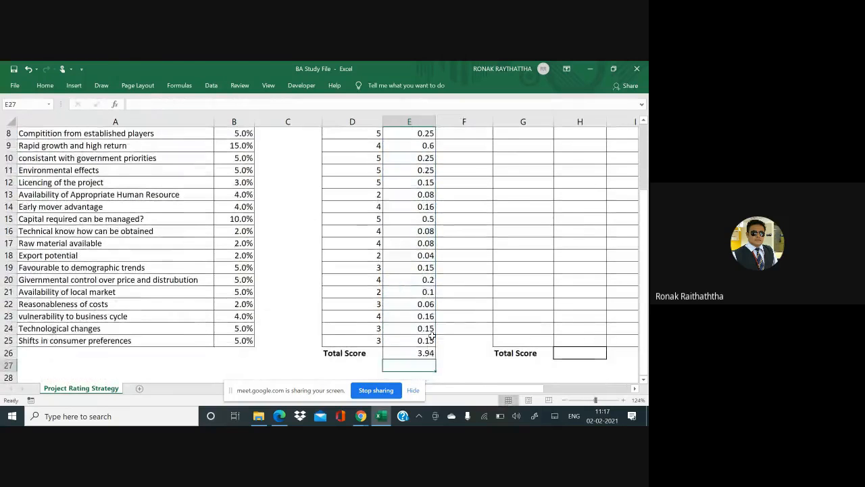
key("Up")
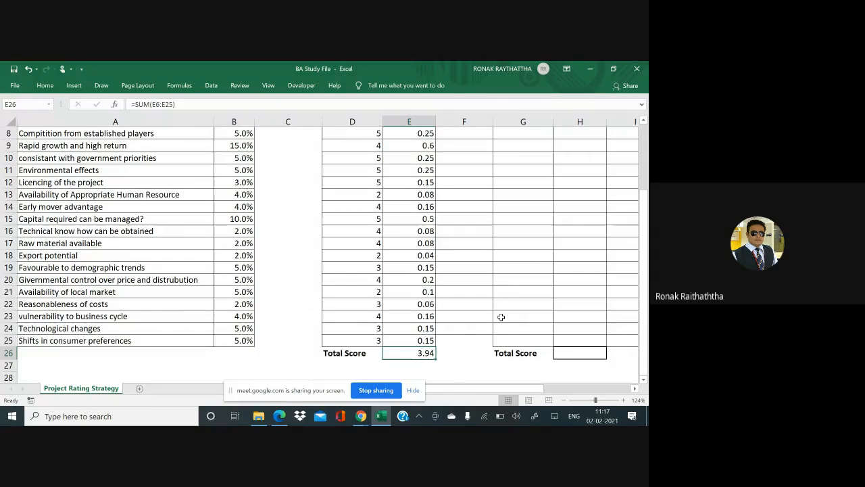
- Examine the rating table across its columns, from the factors and weights to Proposals 2 and 3 and back
scroll(223, 152, "up", 3)
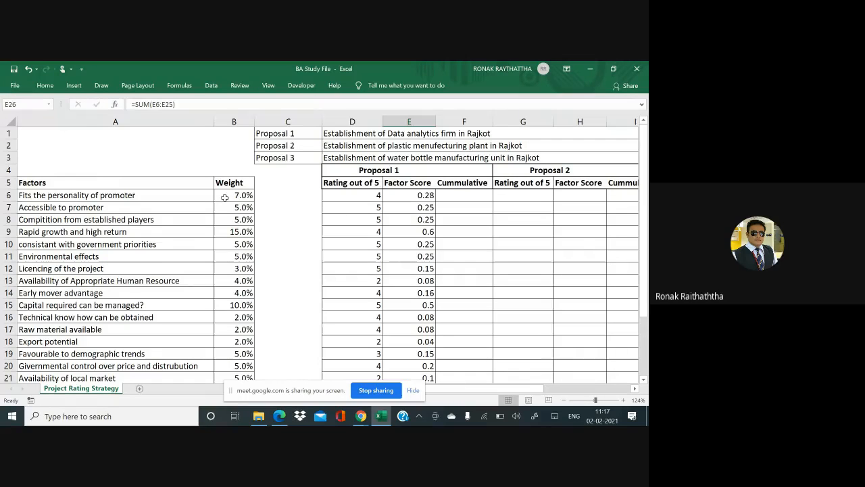
left_click(227, 229)
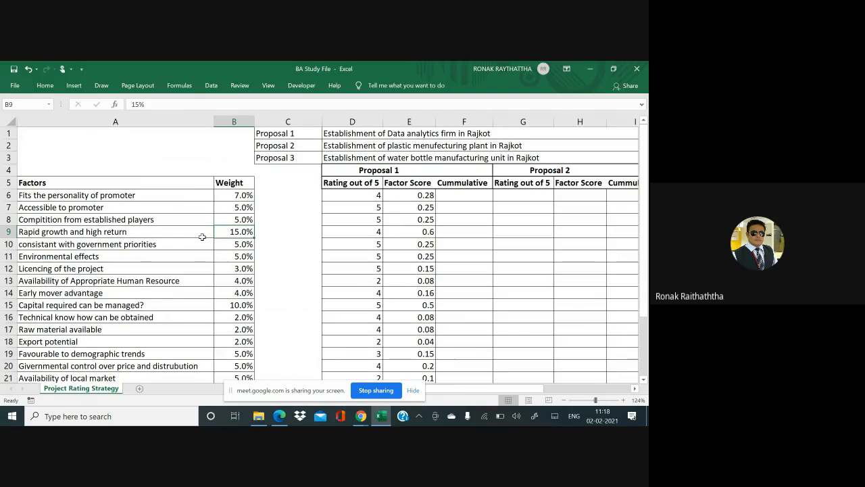
key("Right")
key("Right")
key("Right")
key("Right")
key("Right")
key("Right")
key("Right")
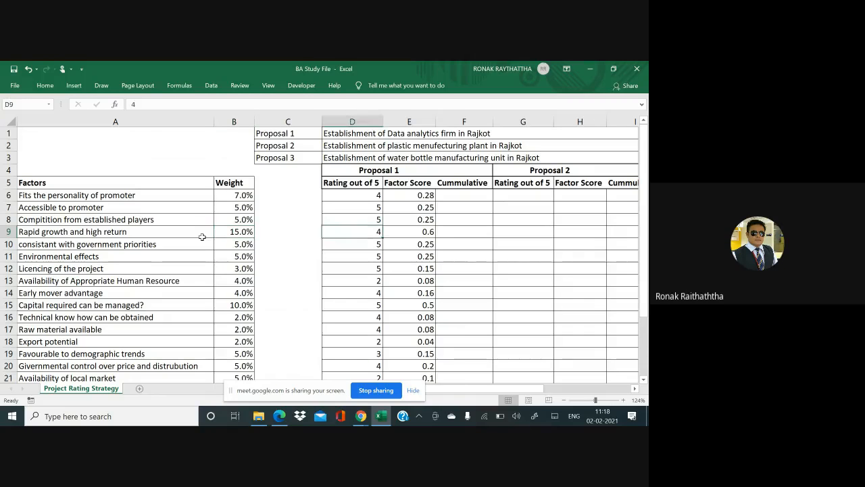
key("Left")
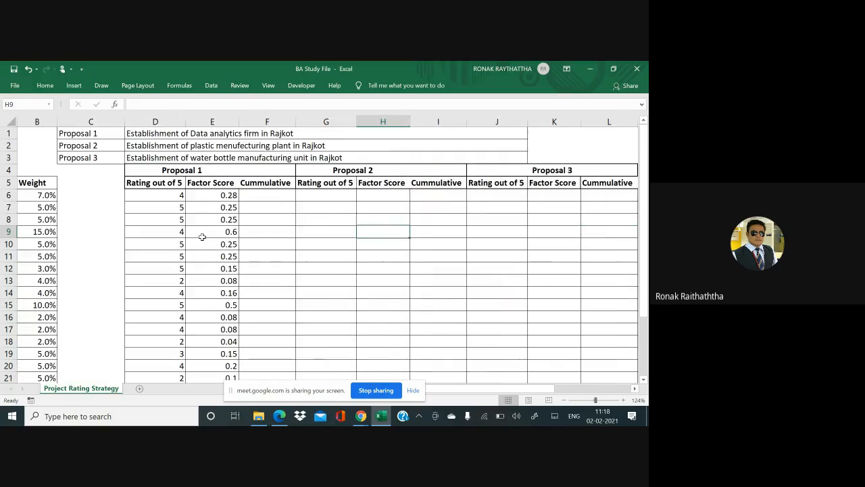
key("Left")
key("Up")
key("Up")
key("Up")
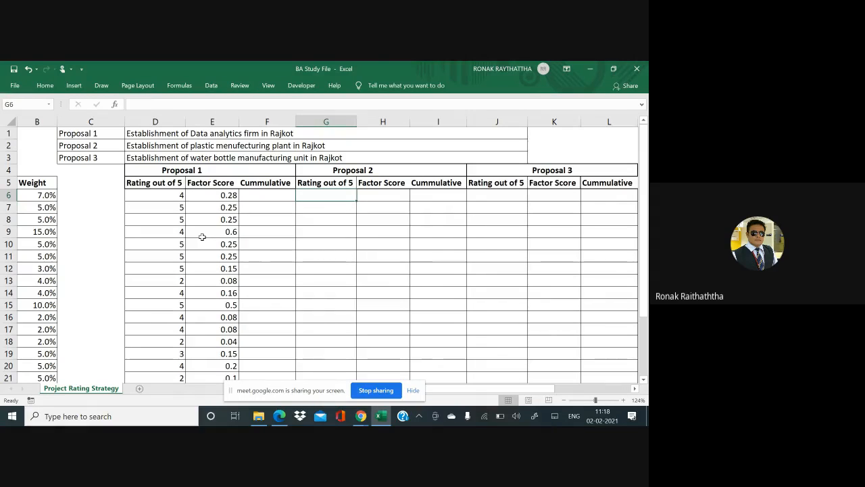
key("Left")
key("Left")
key("Left")
key("Left")
key("Left")
key("Left")
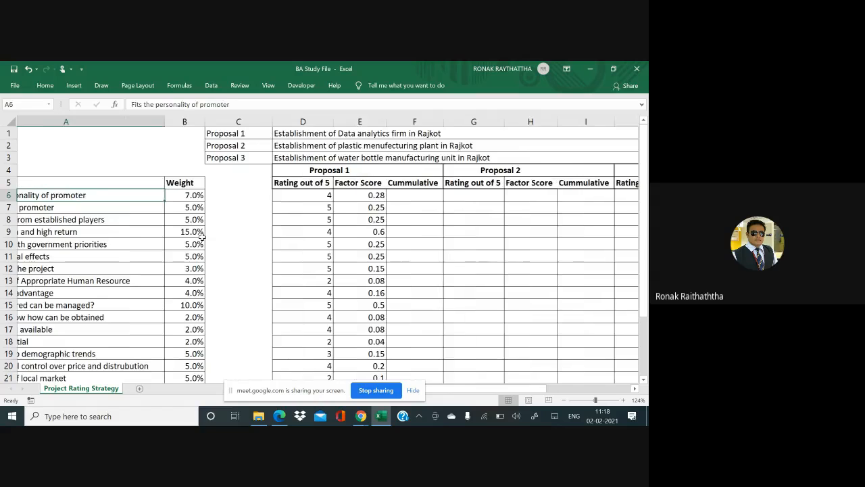
key("Right")
key("Right")
key("Right")
key("Right")
key("Right")
key("Right")
key("Right")
key("Right")
key("Right")
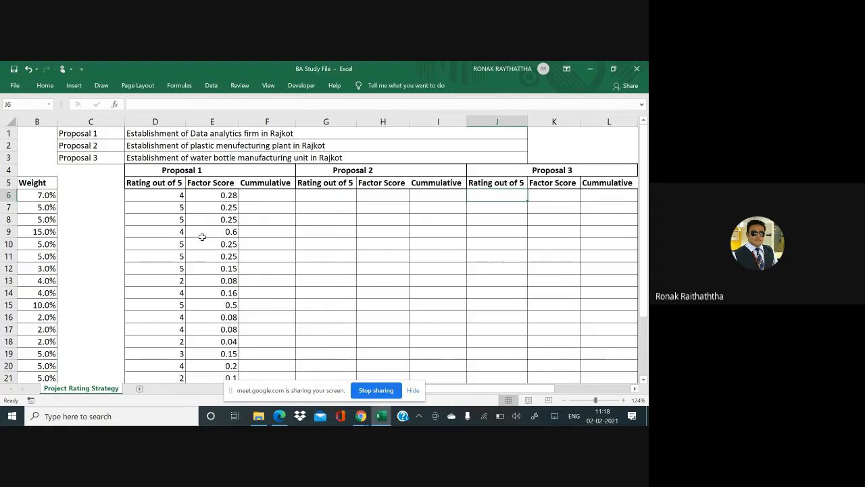
key("Left")
key("Left")
key("Left")
key("Left")
key("Left")
key("Left")
key("Left")
key("Left")
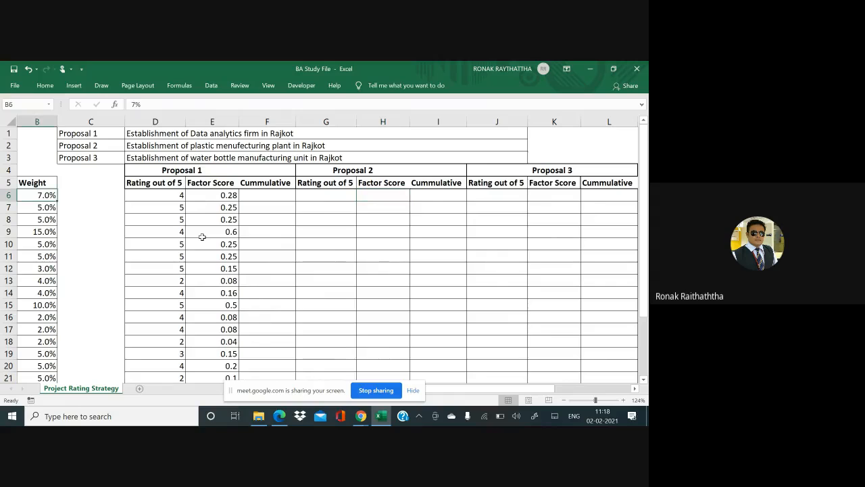
key("Left")
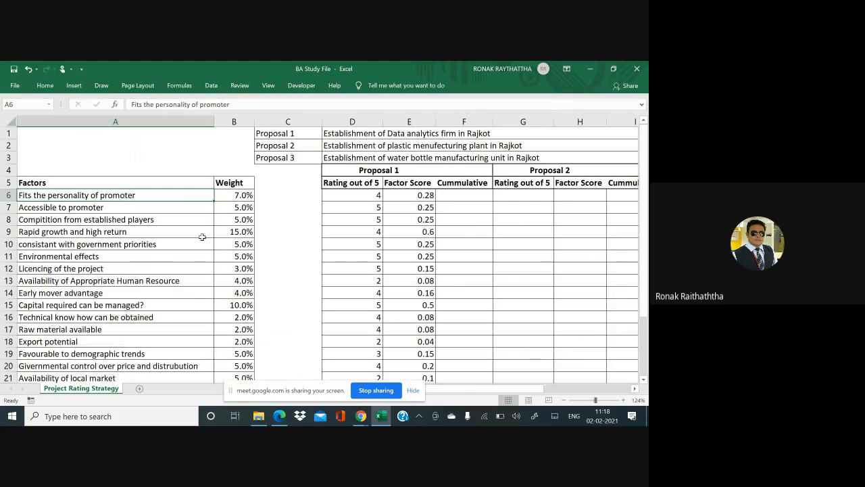
- Select cell C6 and draw freehand check marks, a black one over the factor and weight rows and a red one beside Proposal 3
key("Right")
key("Right")
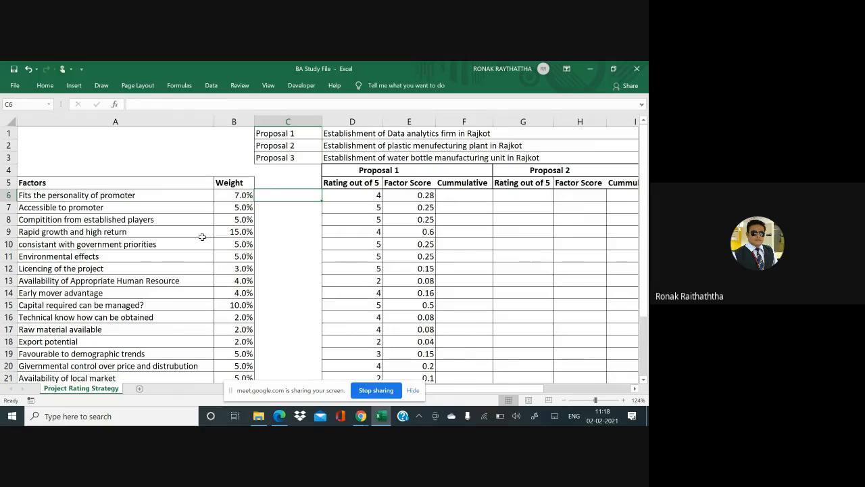
left_click_drag(161, 313, 236, 256)
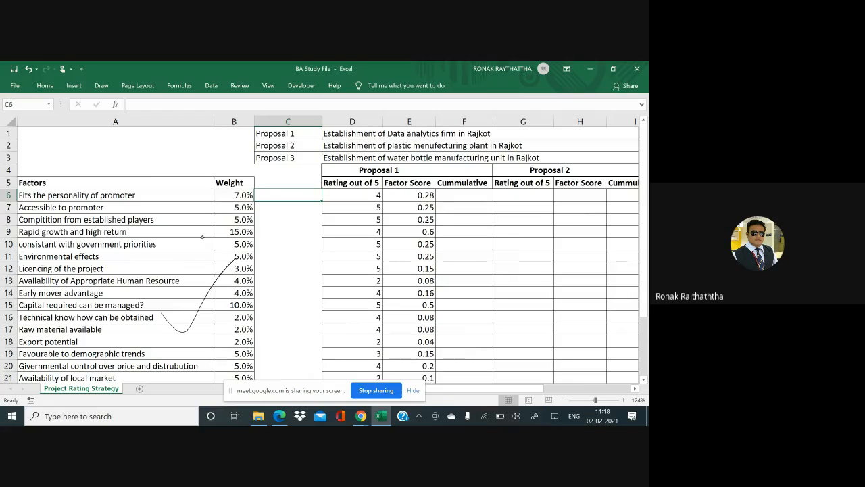
left_click_drag(286, 162, 357, 126)
- Open the Windows Magnifier and enlarge the screen to 200%
left_click(99, 416)
type("m")
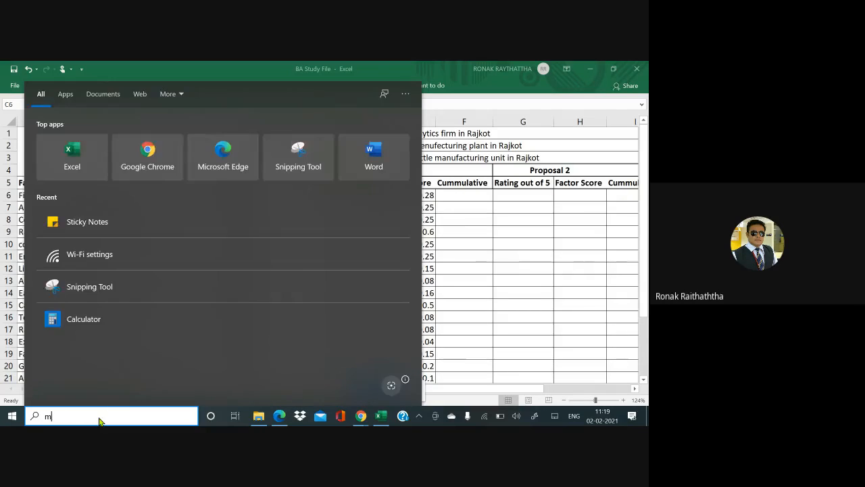
type("a")
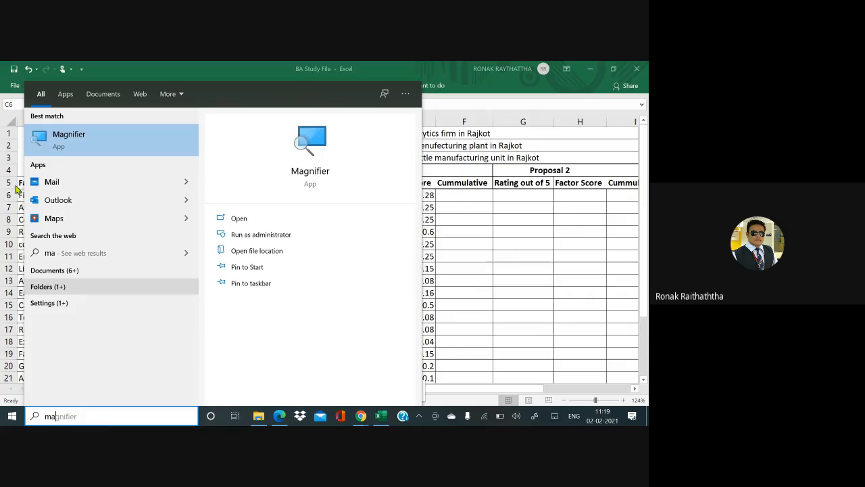
left_click(49, 139)
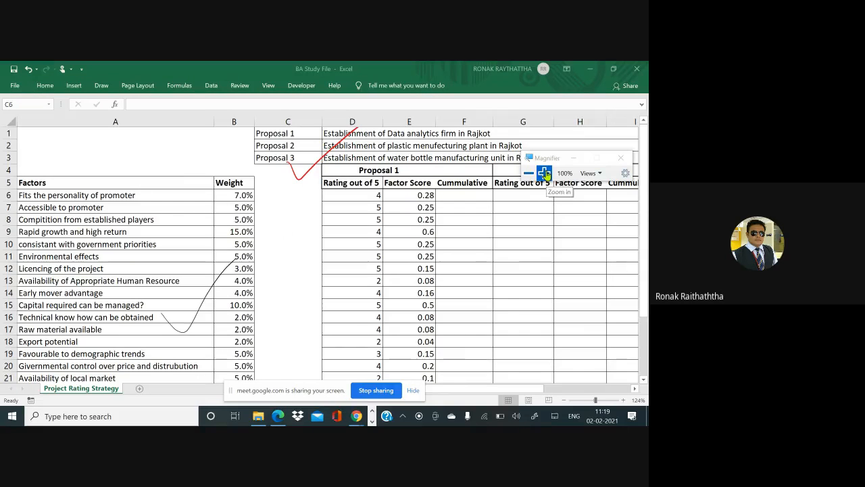
left_click(544, 174)
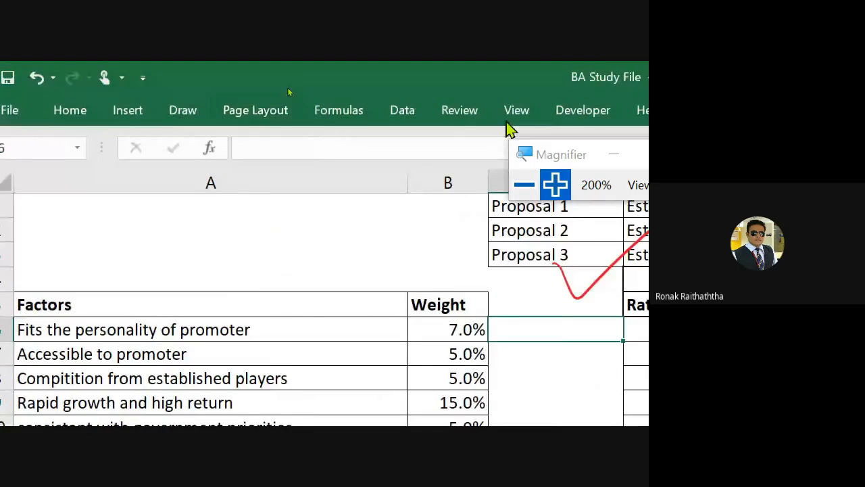
- Freeze the panes at cell C6 and return the screen magnification to 100%
left_click(516, 112)
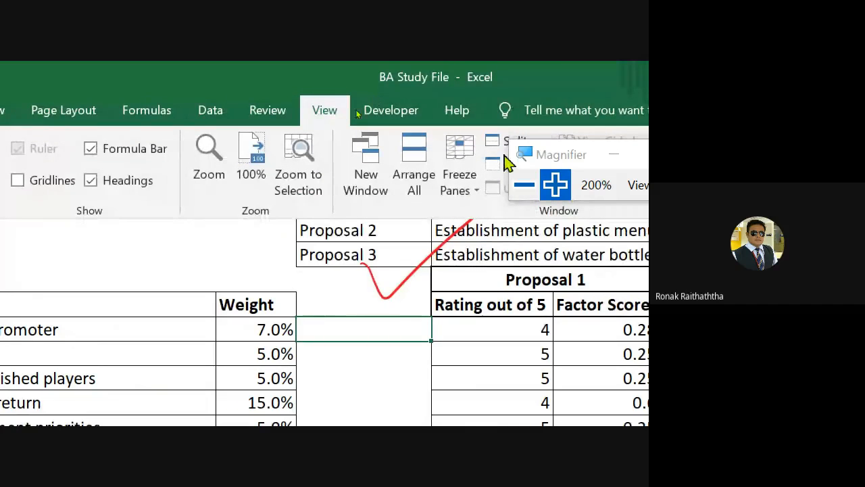
left_click(460, 191)
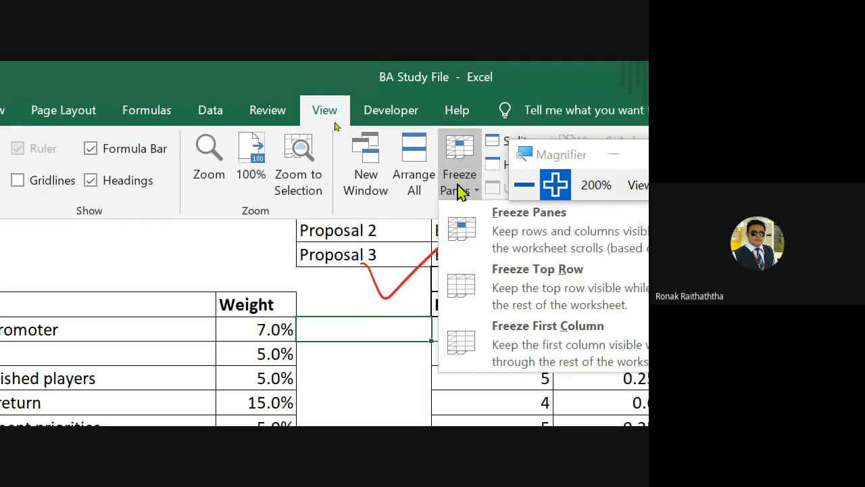
left_click(511, 232)
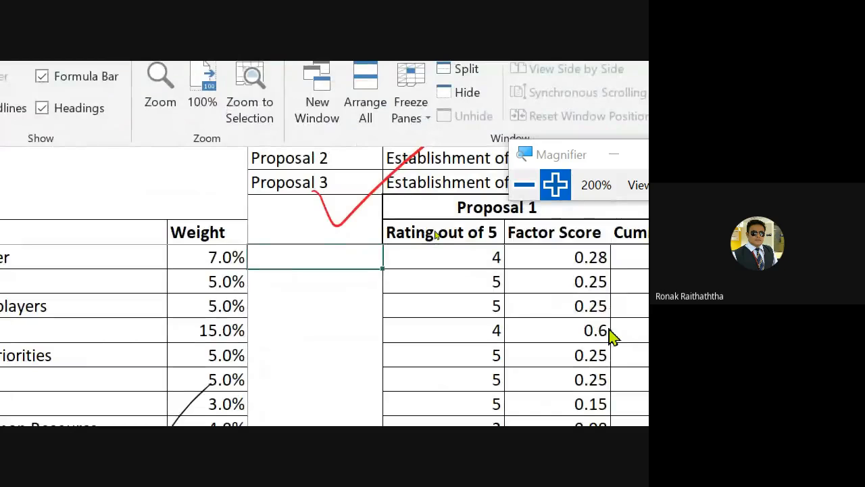
left_click(525, 185)
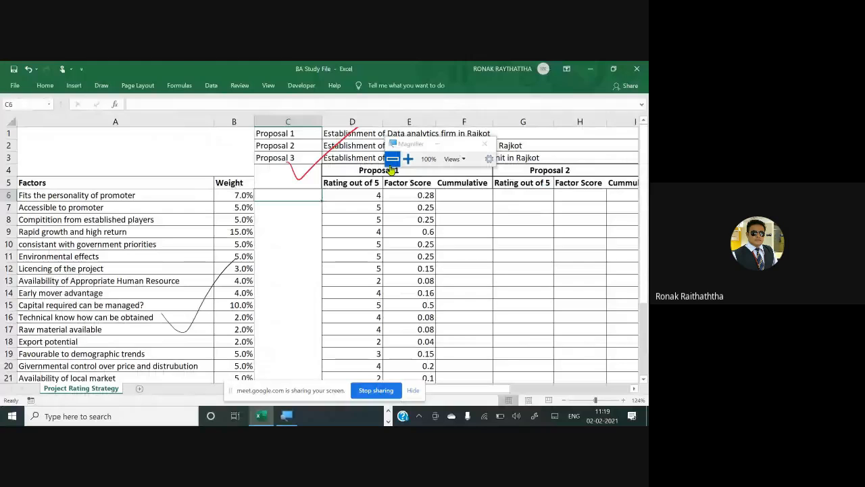
- Check the frozen factor and weight columns by moving along row 6 to column N and back to the weights
key("Right")
key("Right")
key("Right")
key("Right")
key("Right")
key("Right")
key("Right")
key("Right")
key("Right")
key("Right")
key("Right")
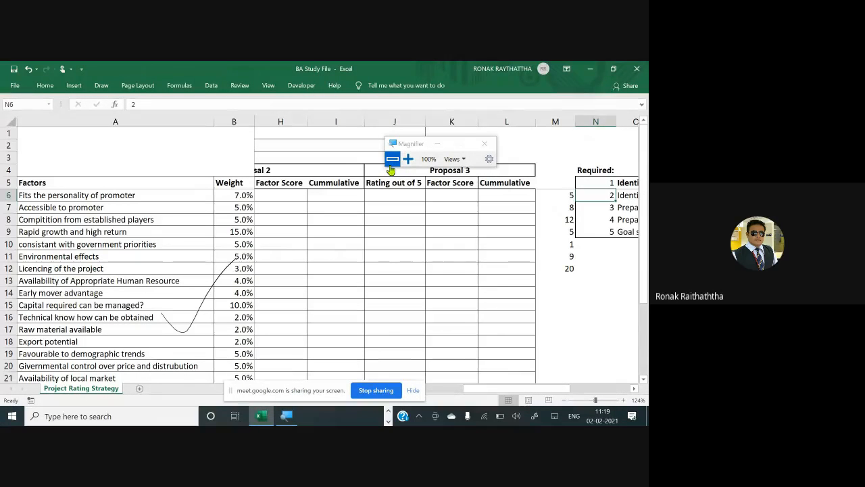
key("Left")
key("Left")
key("Left")
key("Left")
key("Left")
key("Left")
key("Left")
key("Left")
key("Left")
key("Left")
key("Left")
key("Left")
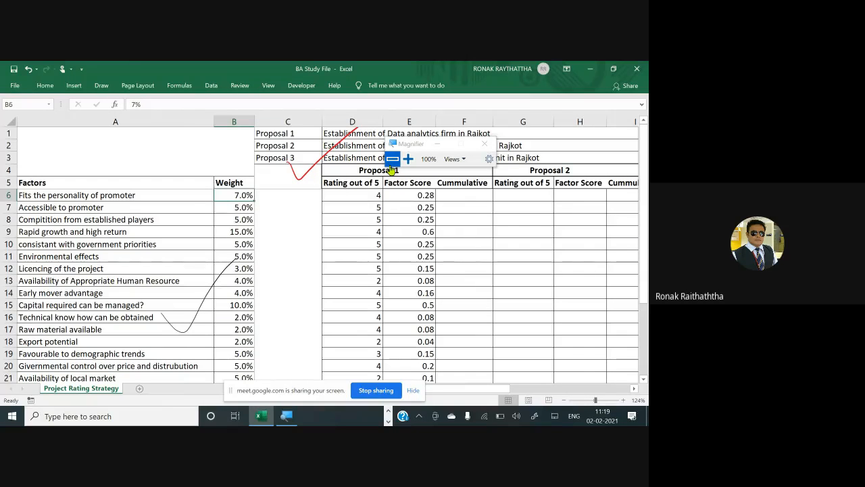
- Enter 2 as Proposal 2's rating for the first factor in cell G6
key("Right")
key("Right")
key("Right")
key("Right")
key("Right")
key("Right")
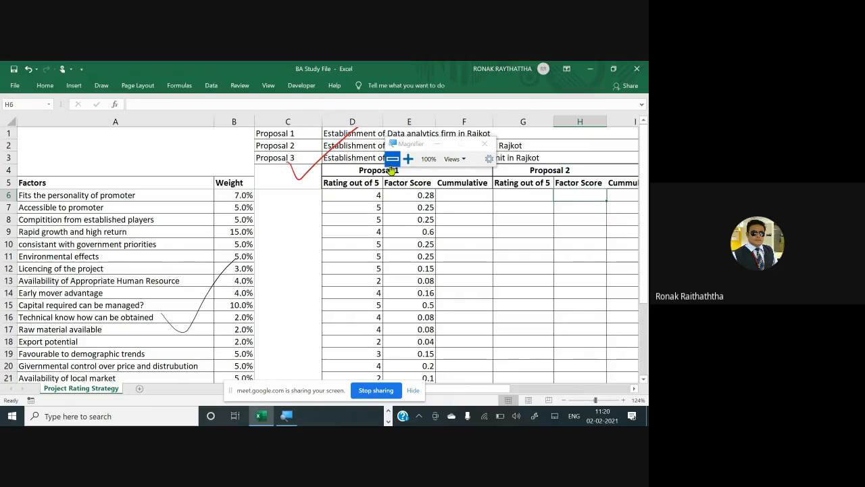
key("Left")
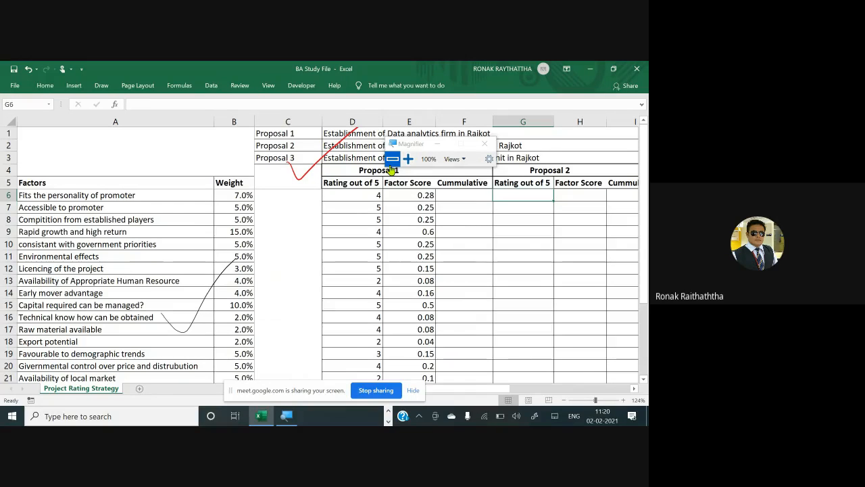
type("2")
- Move the Magnifier window clear of the proposal descriptions and enlarge the screen to 200%
left_click_drag(412, 144, 303, 147)
left_click_drag(82, 109, 78, 135)
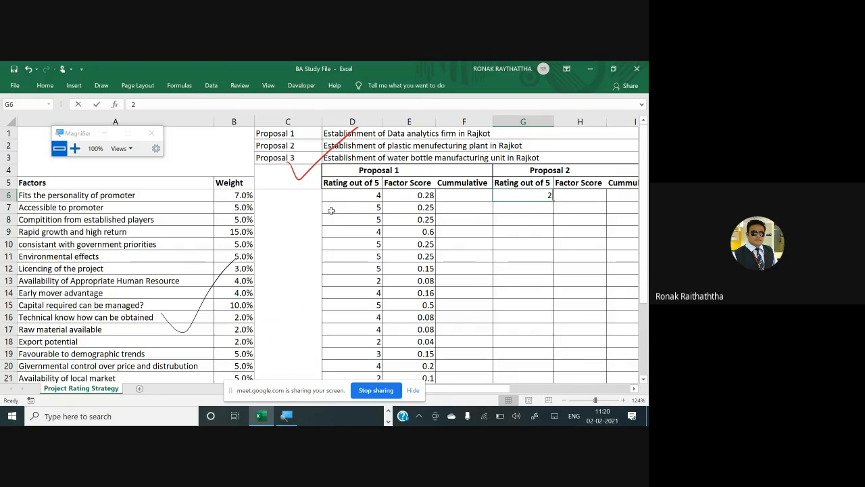
type("=")
key("Escape")
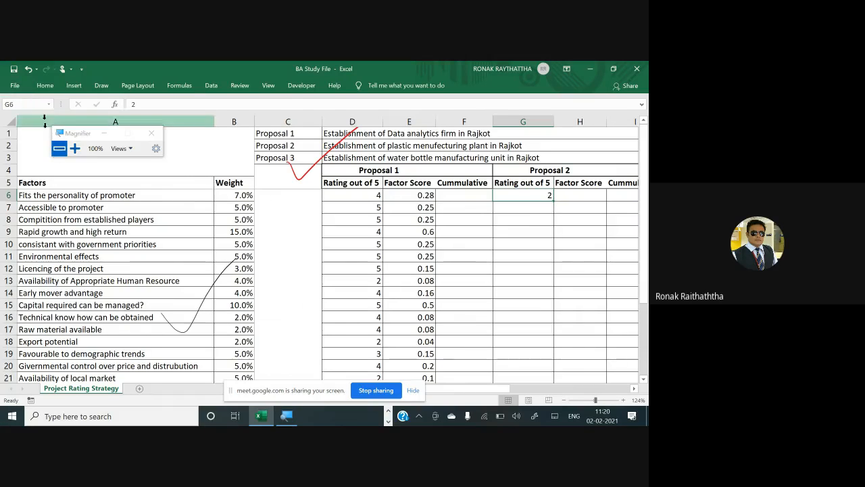
left_click(74, 148)
left_click(74, 148)
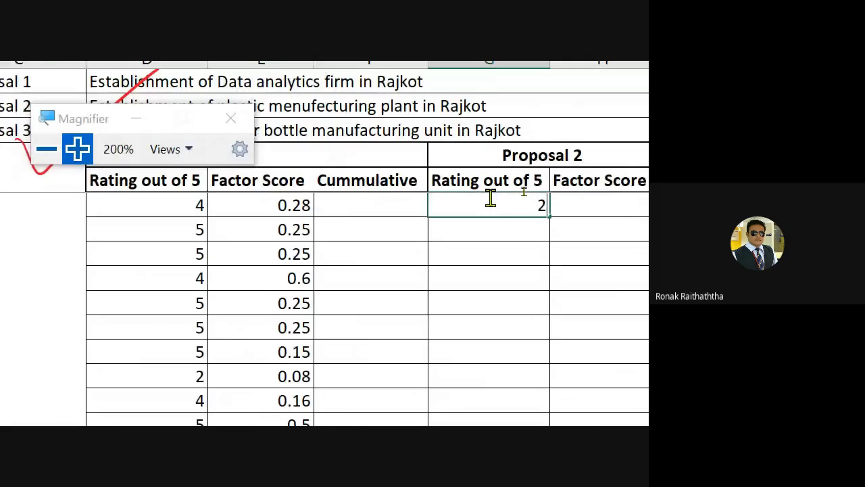
- Replace the rating in cell G6 with the formula =RANDBETWEEN(1,5)
type("=")
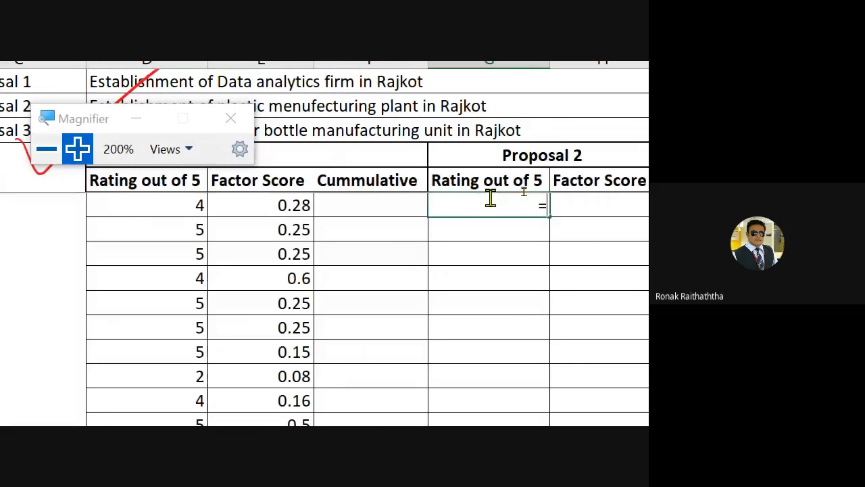
type("rans")
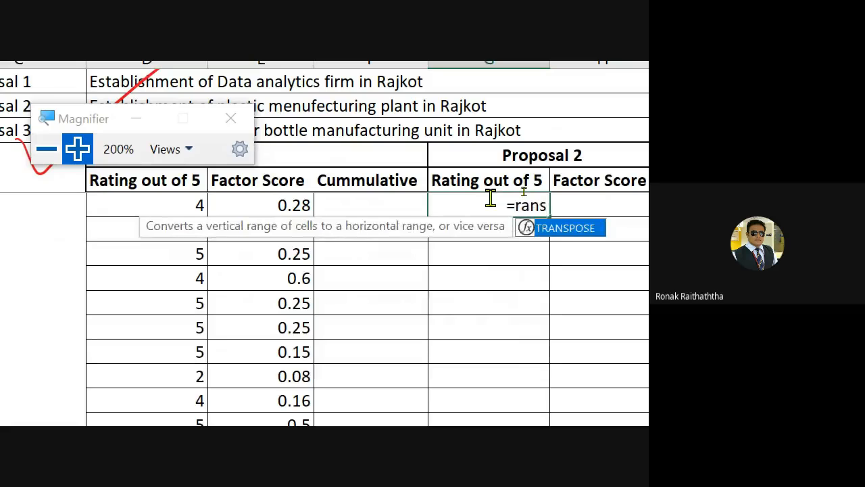
key("BackSpace")
type("d")
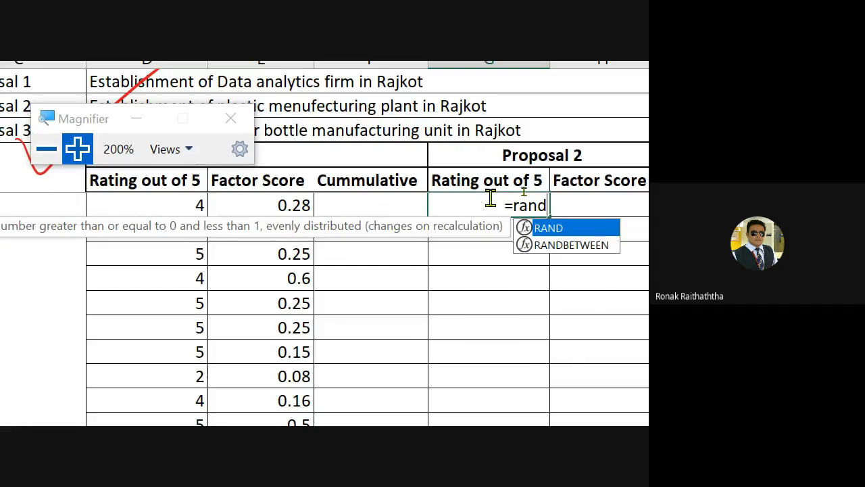
key("Down")
key("Tab")
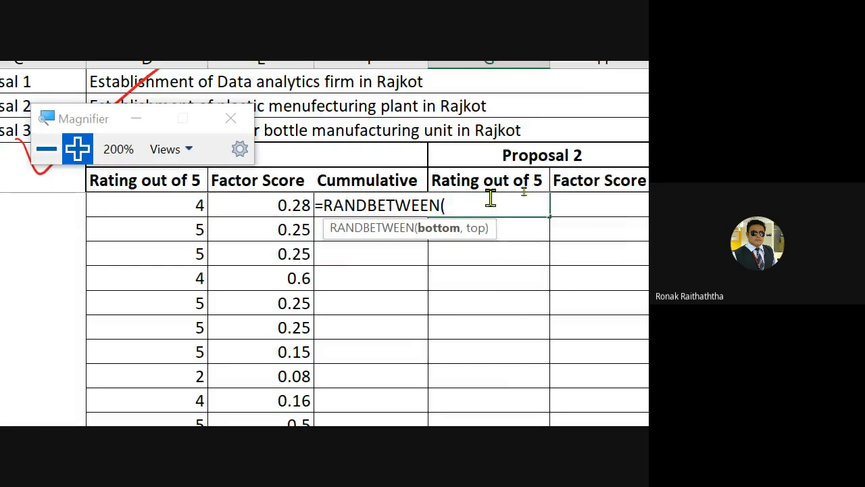
type("1,5")
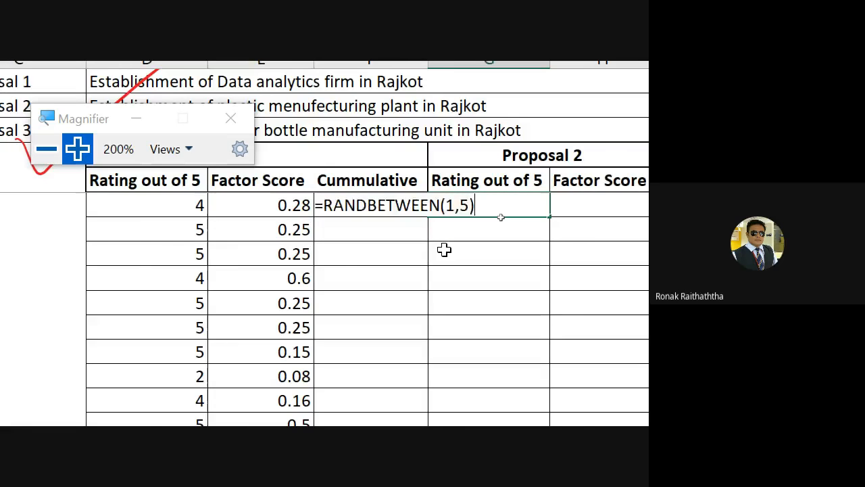
key("Return")
- Copy the random rating formula from G6 down Proposal 2's rating column to the last factor, stopping above the Total Score row
key("Up")
key("Right")
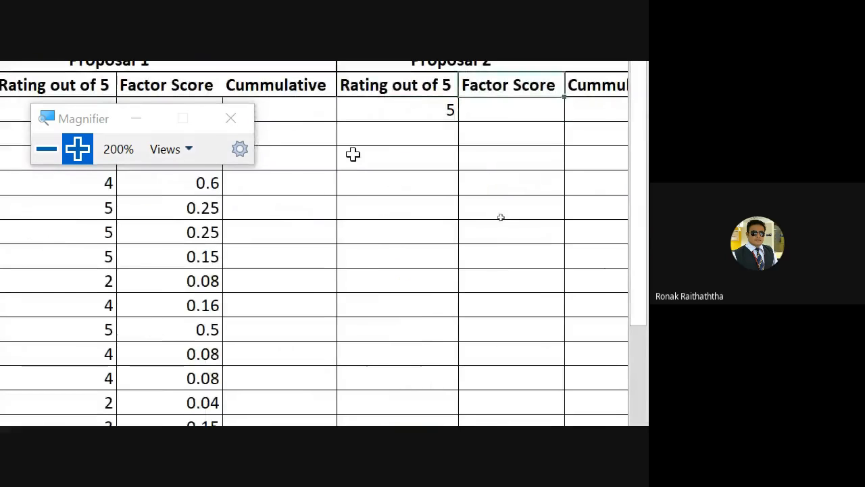
key("Left")
key("ctrl+c")
left_click(352, 154, "shift")
key("shift+Down")
key("shift+Down")
key("shift+Down")
key("shift+Down")
key("shift+Down")
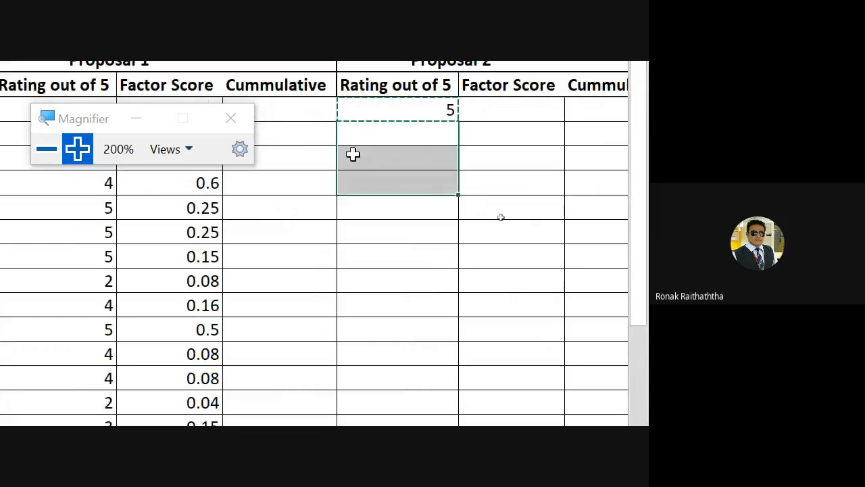
key("shift+Down")
key("shift+Down")
key("shift+Down")
key("shift+Down")
key("shift+Down")
key("shift+Down")
key("shift+Down")
key("shift+Down")
key("shift+Down")
key("shift+Down")
key("shift+Down")
key("shift+Down")
key("shift+Down")
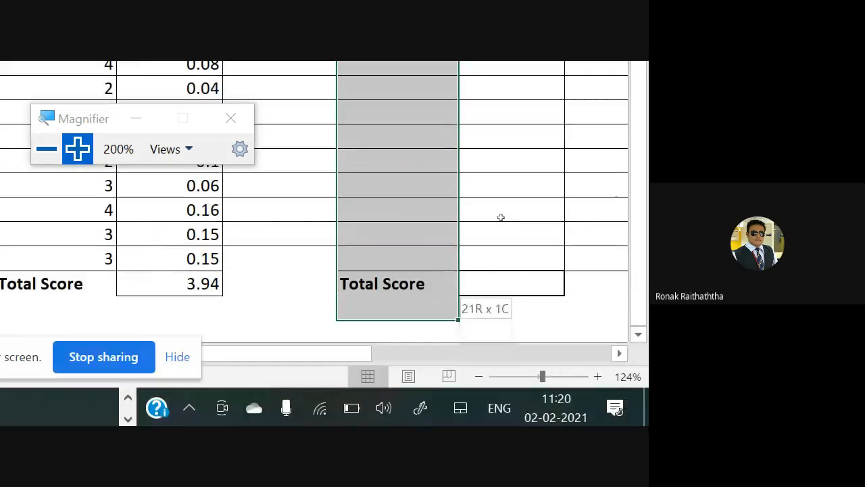
key("shift+Up")
key("shift+Up")
key("shift+Up")
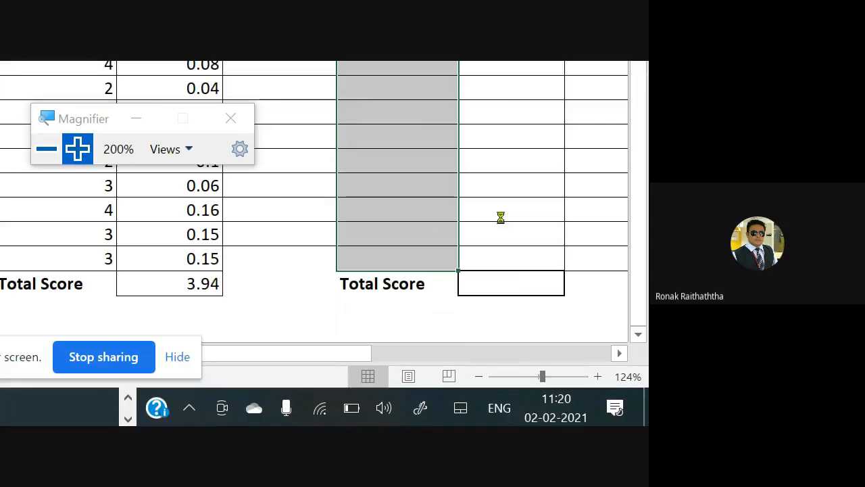
- Copy all of Proposal 2's factor ratings and paste them over themselves as values using Paste Special
key("Right")
key("Left")
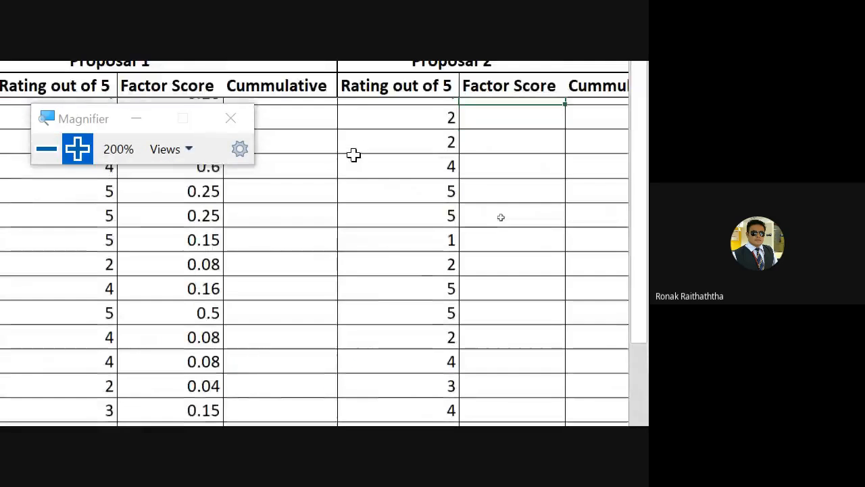
key("Up")
key("Up")
key("Down")
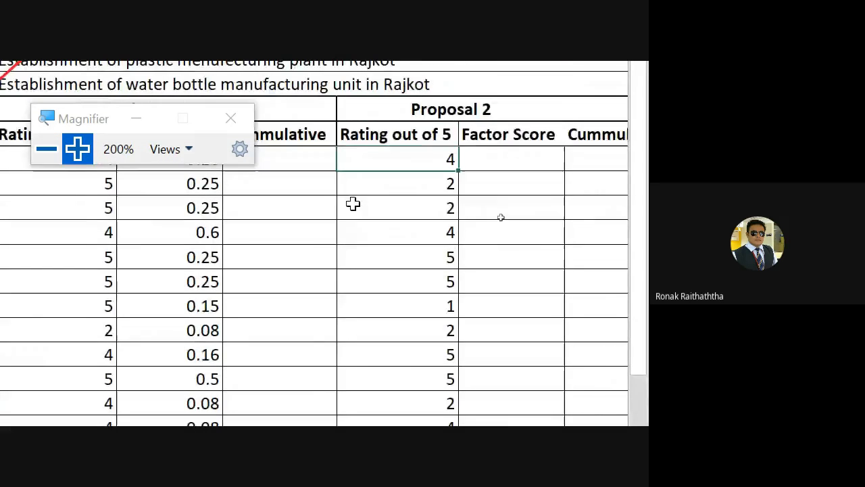
key("ctrl+shift+Down")
key("shift+Up")
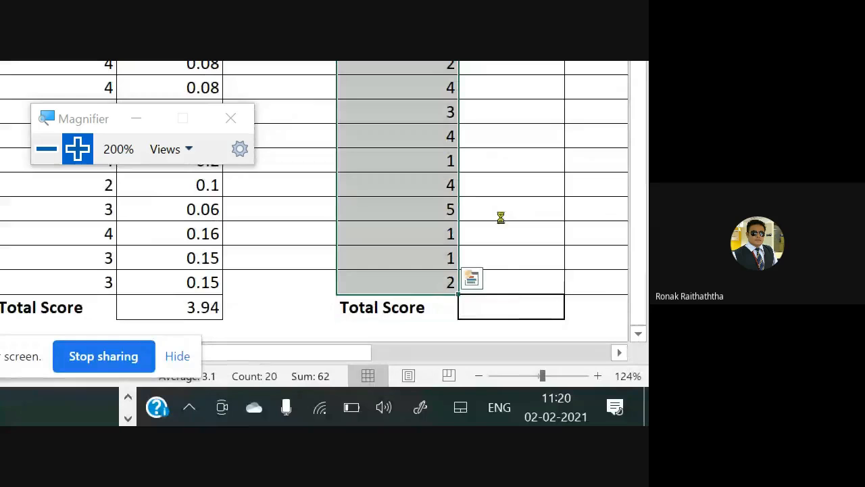
key("ctrl+c")
key("ctrl+alt+v")
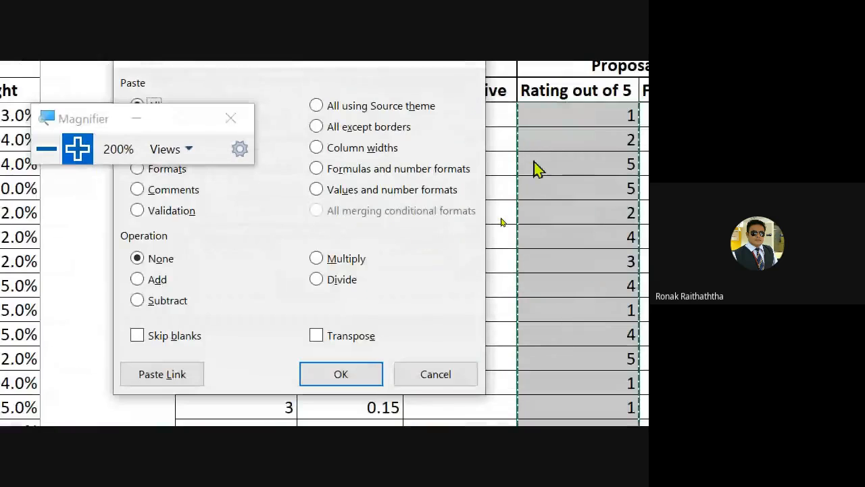
left_click_drag(82, 128, 64, 213)
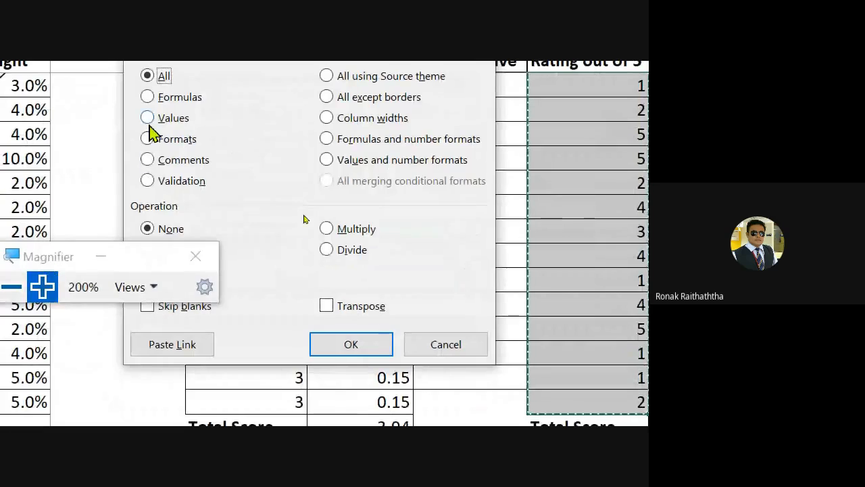
left_click(139, 147)
left_click(366, 337)
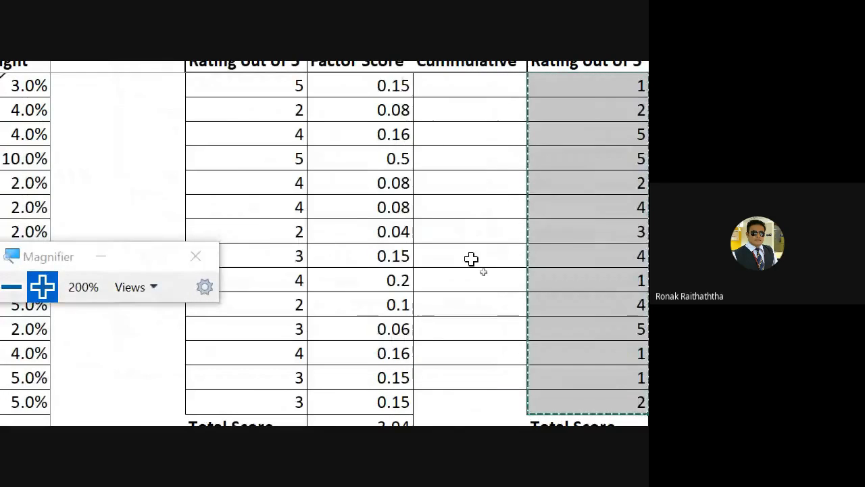
- Review the pasted Proposal 2 ratings, moving up the column to the Proposal 2 heading
left_click(484, 153)
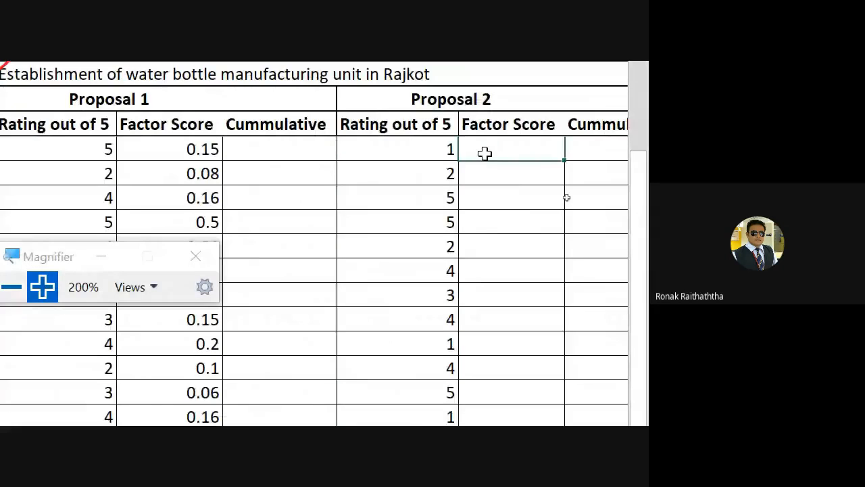
key("Right")
key("Left")
key("Left")
key("Up")
key("Up")
key("Up")
key("Up")
key("Up")
key("Up")
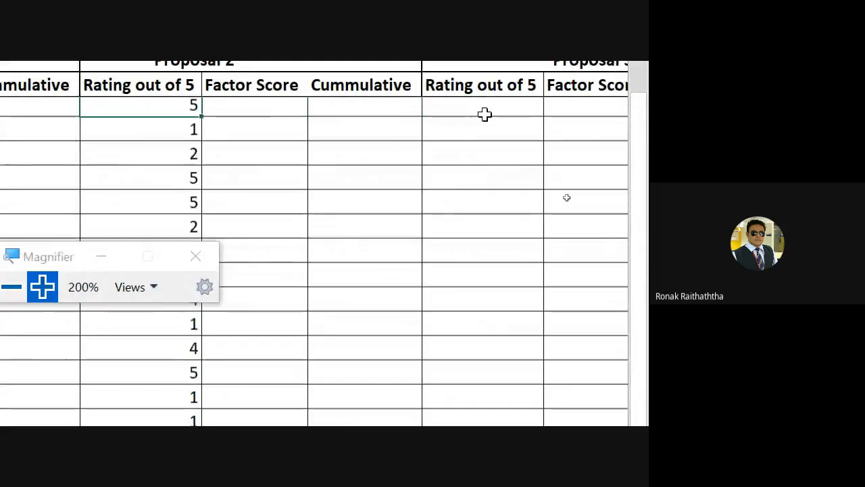
key("Up")
key("Up")
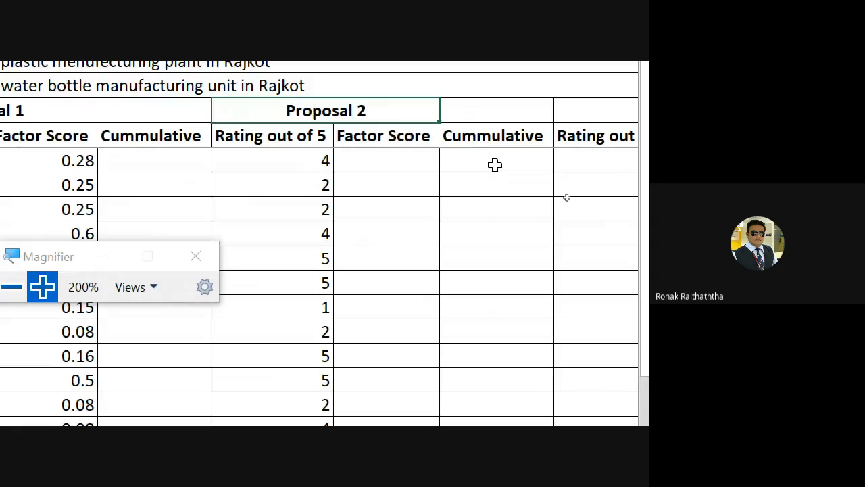
- Enter =RANDBETWEEN(1,5) in cell J6 and fill it down Proposal 3's rating column
key("Right")
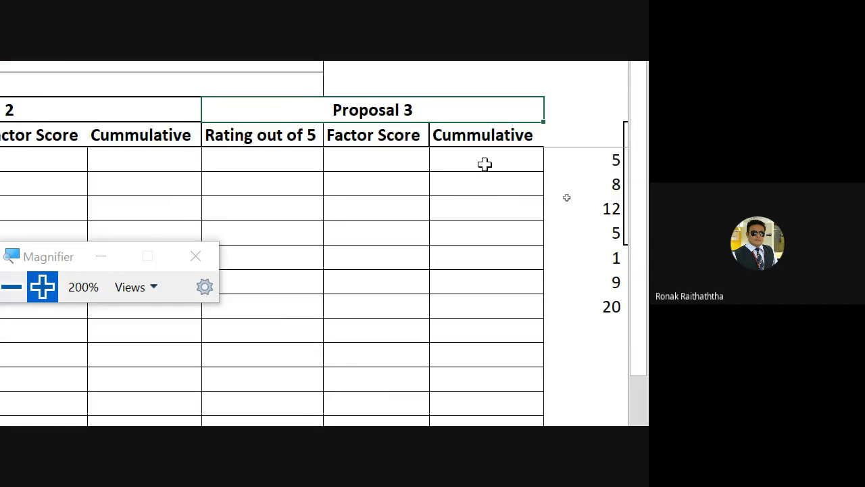
key("Down")
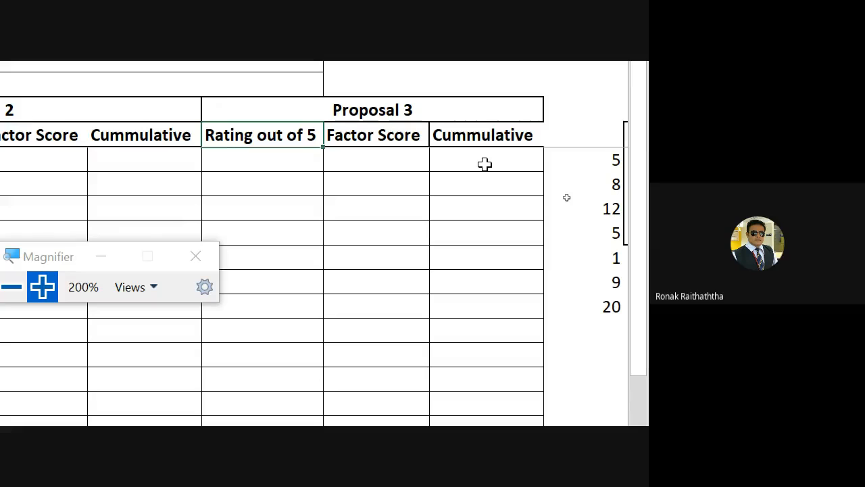
key("Right")
key("Down")
key("Left")
key("Left")
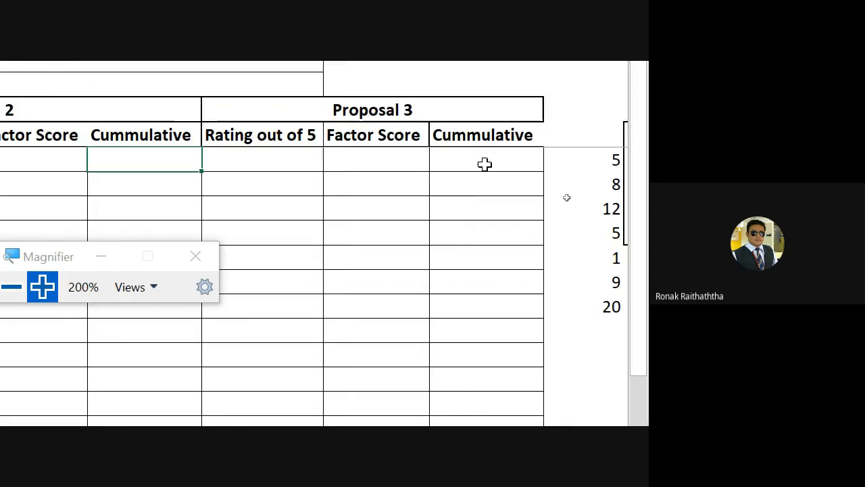
key("Left")
key("Right")
key("Right")
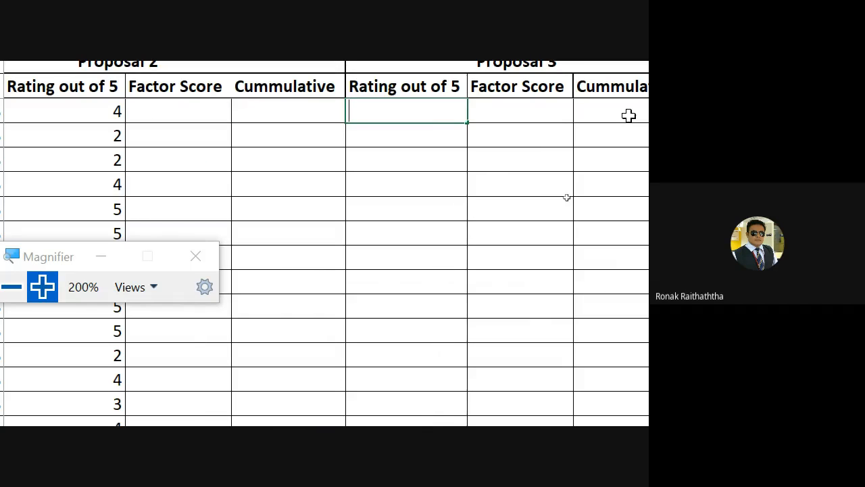
type("=rand")
key("Down")
key("Tab")
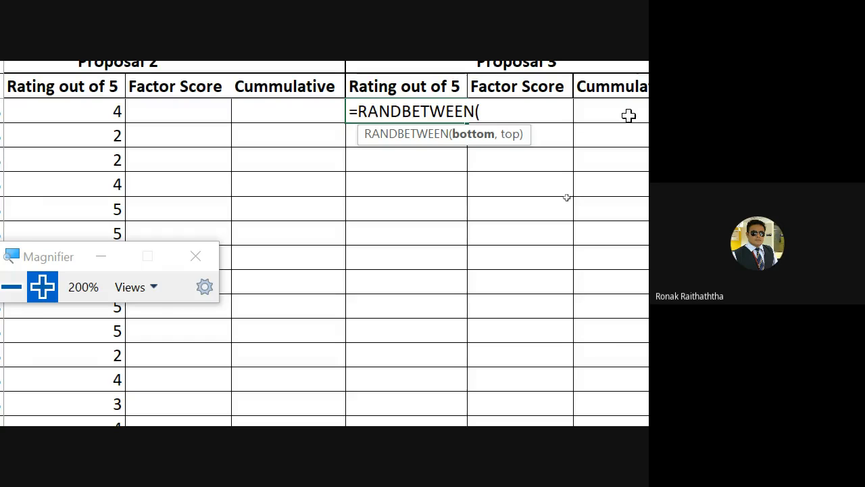
type("1,")
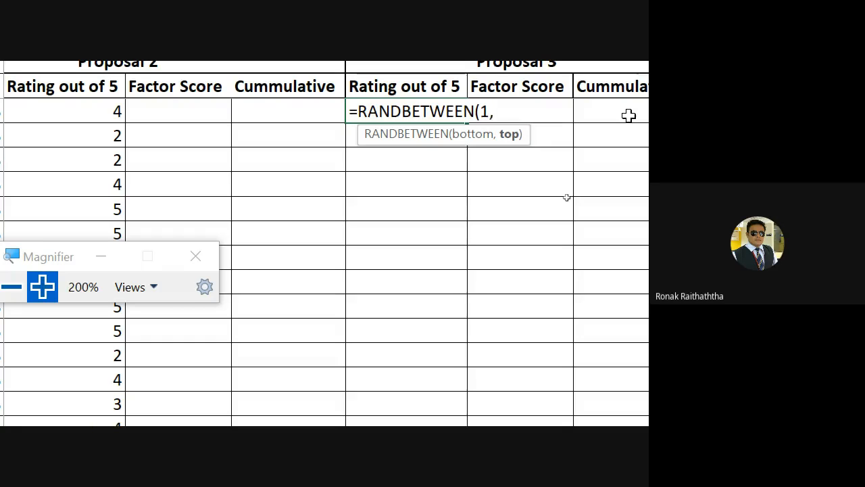
type("5")
key("Return")
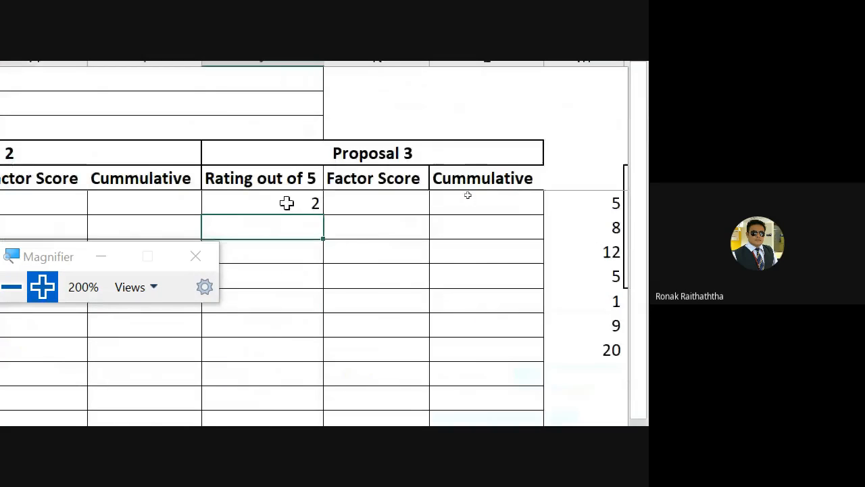
left_click(286, 205)
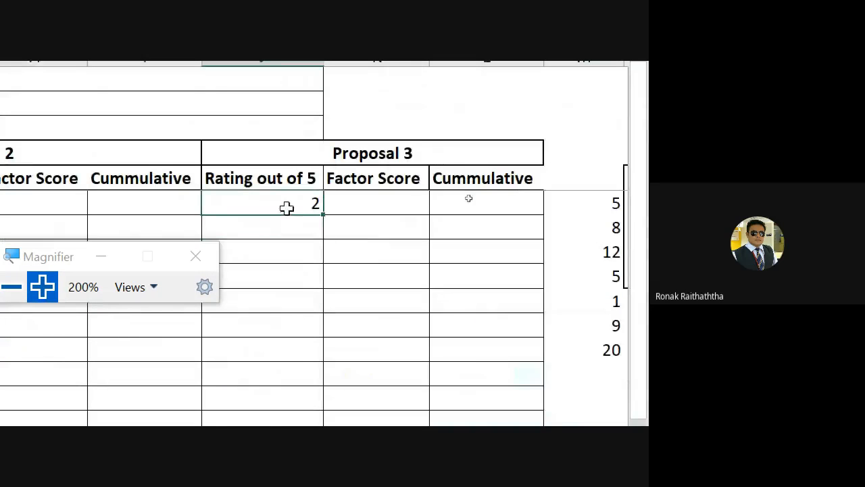
double_click(324, 213)
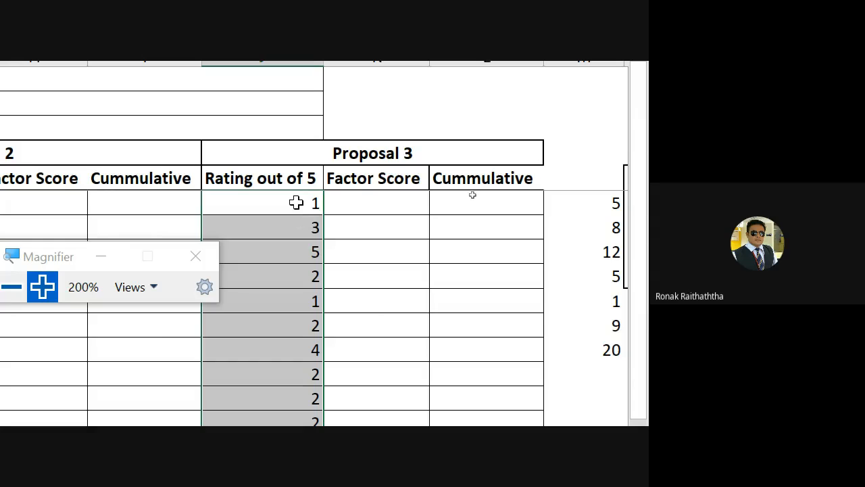
- Copy all of Proposal 3's factor ratings and paste them over themselves as values using Paste Special
key("ctrl+c")
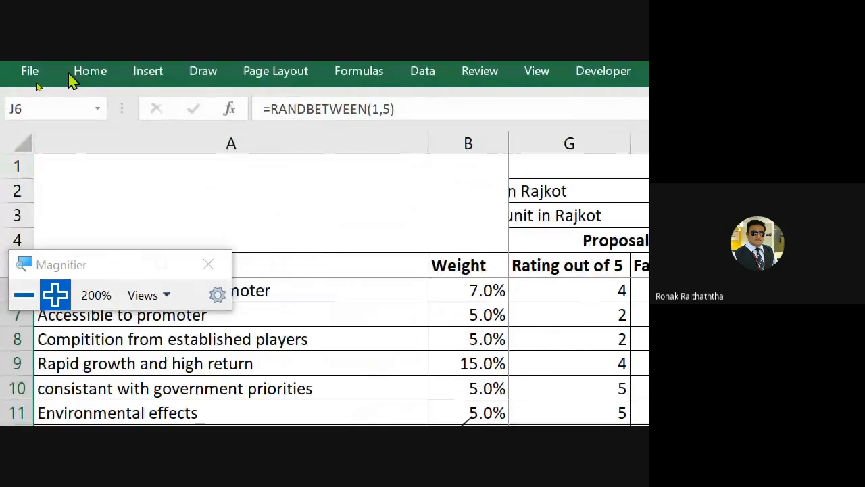
left_click(86, 111)
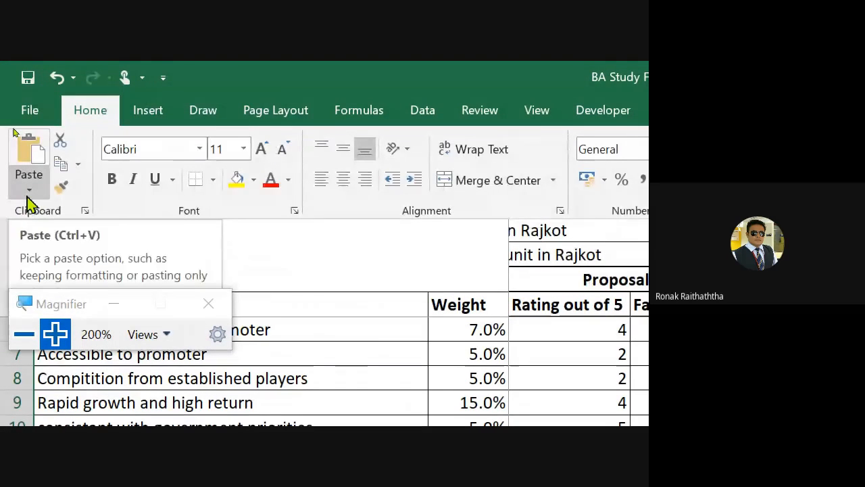
left_click(27, 196)
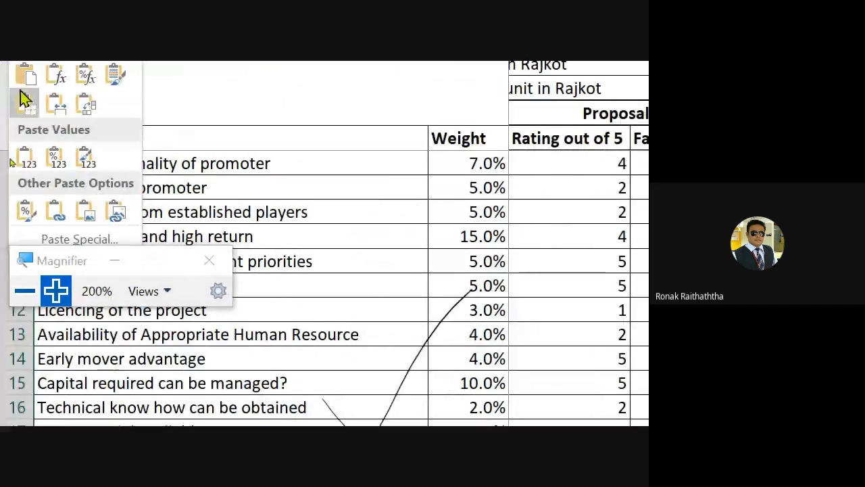
left_click_drag(86, 264, 238, 314)
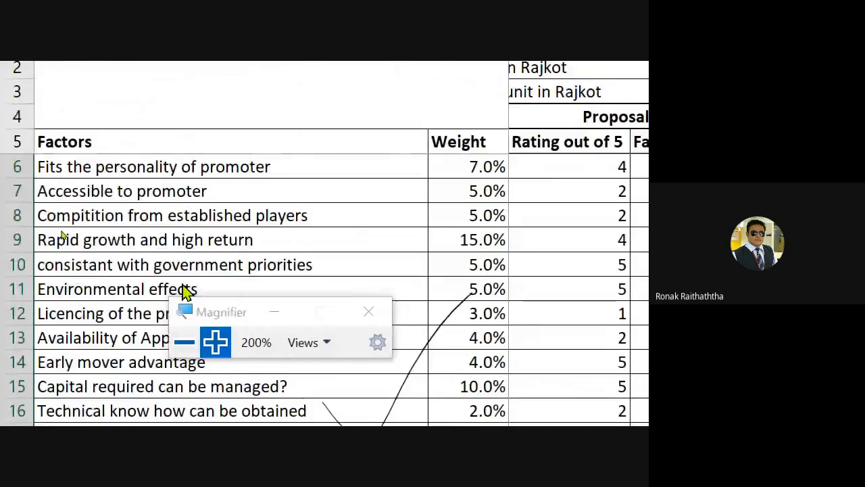
left_click(25, 166)
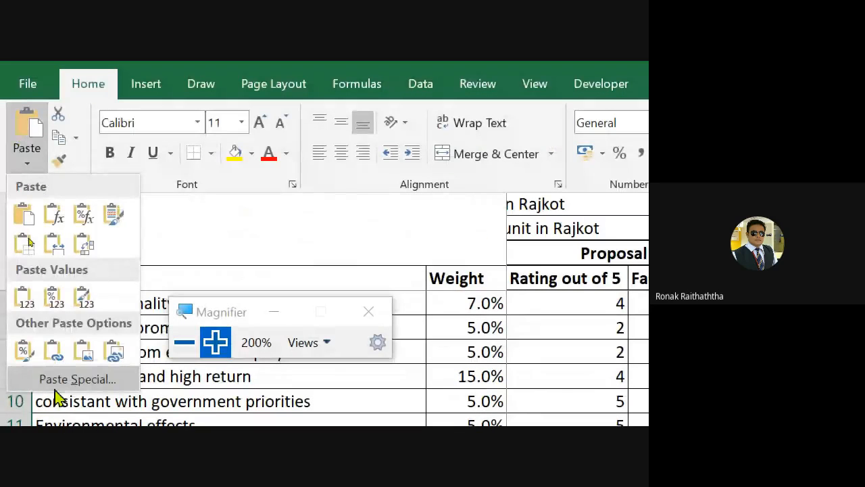
left_click(76, 379)
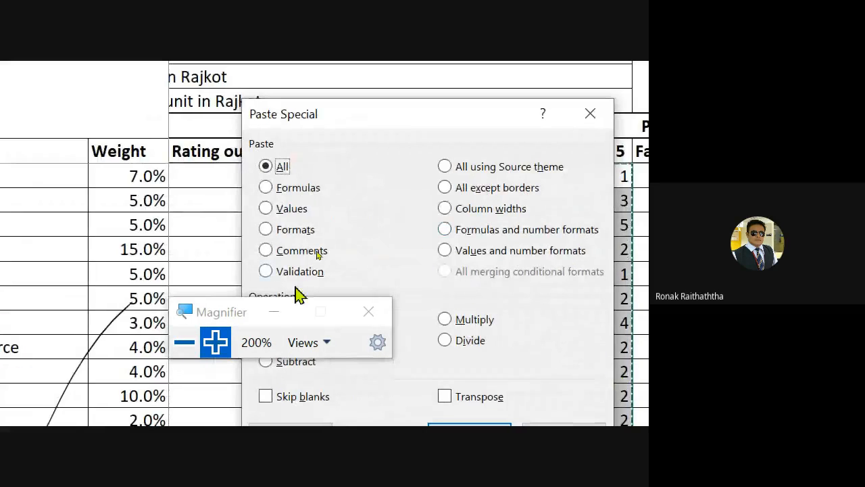
left_click_drag(191, 328, 164, 328)
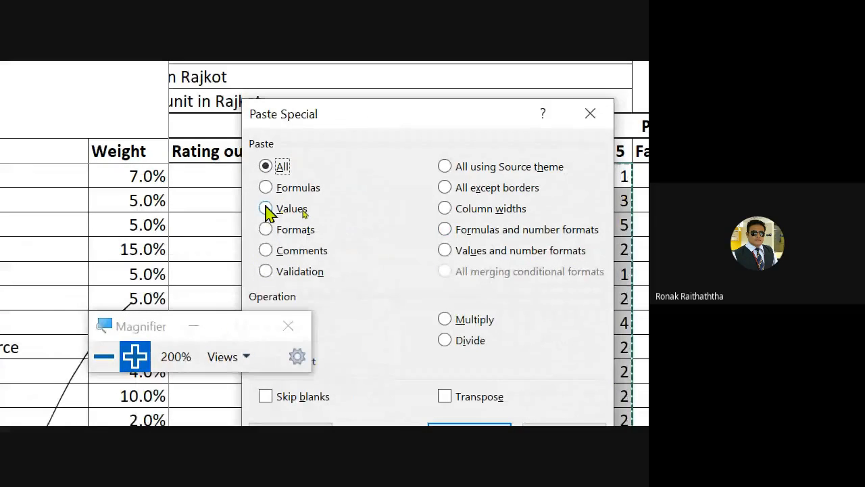
left_click(267, 209)
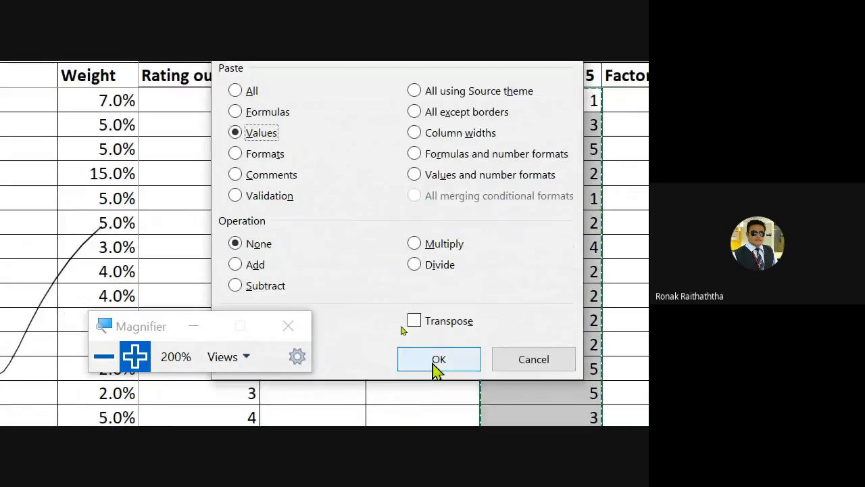
left_click(437, 367)
left_click(520, 142)
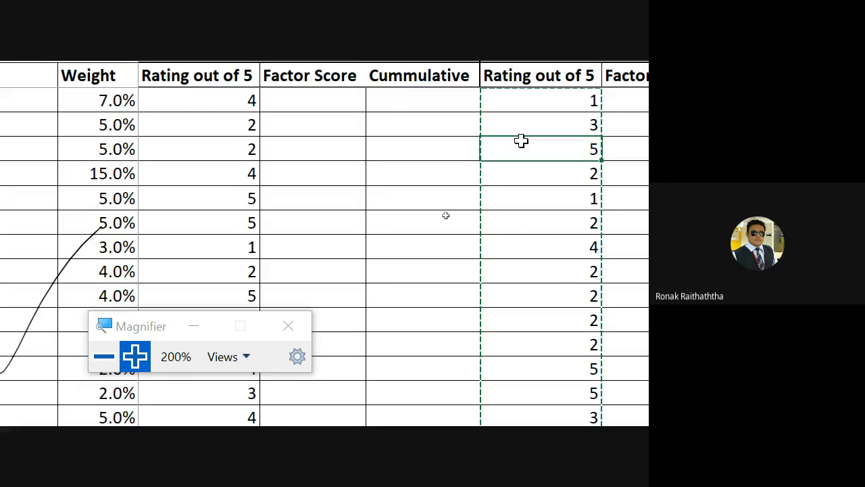
key("Escape")
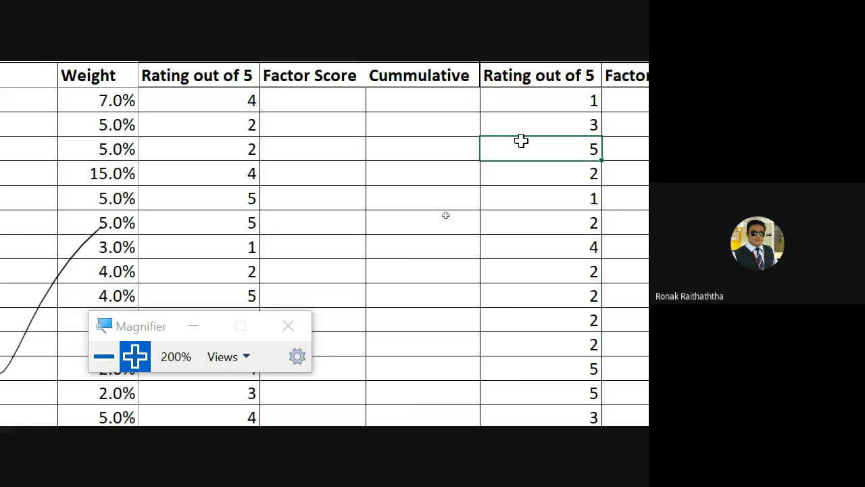
- Enter the formula =B6*G6 in H6 to calculate Proposal 2's first factor score from weight and rating
key("Left")
key("Left")
key("Up")
key("Up")
key("Up")
key("Up")
key("Down")
key("Down")
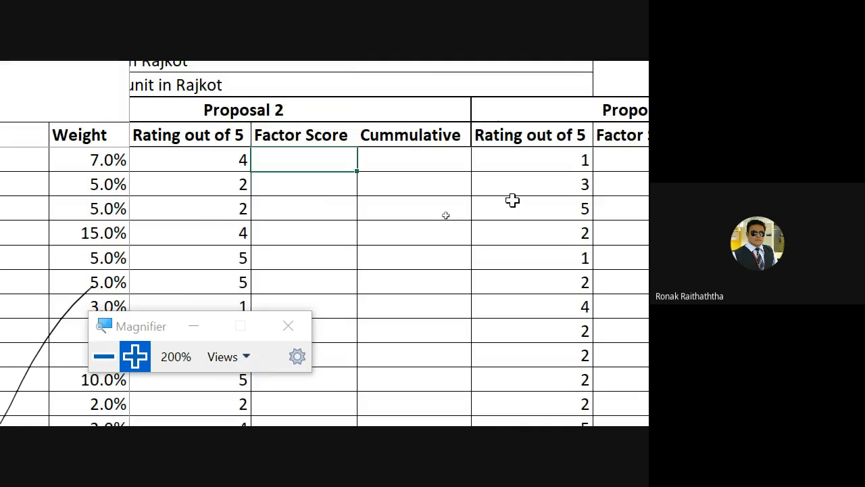
key("Left")
key("Left")
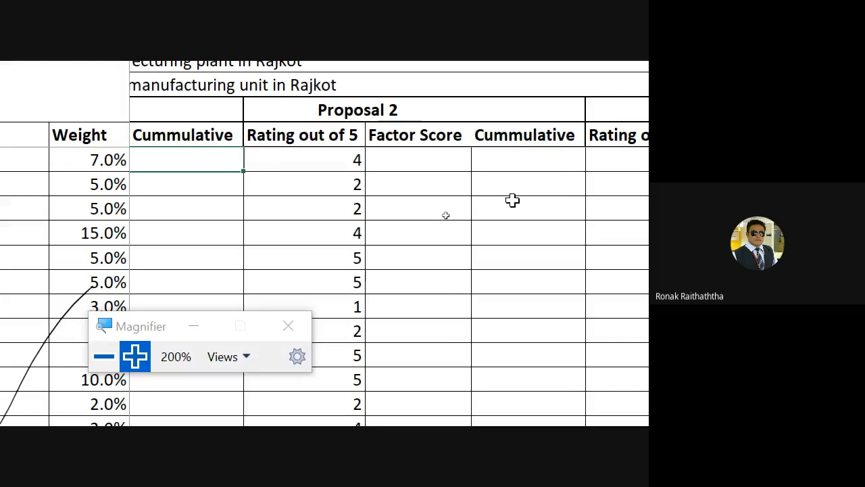
key("Right")
key("Right")
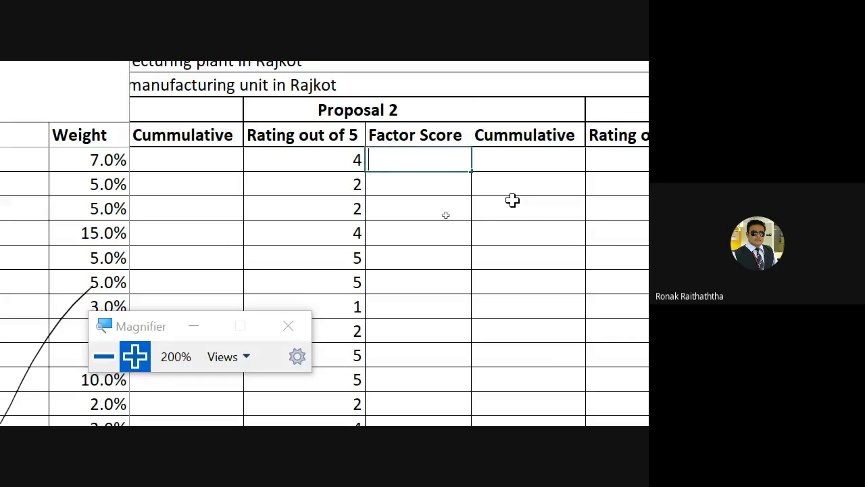
type("=")
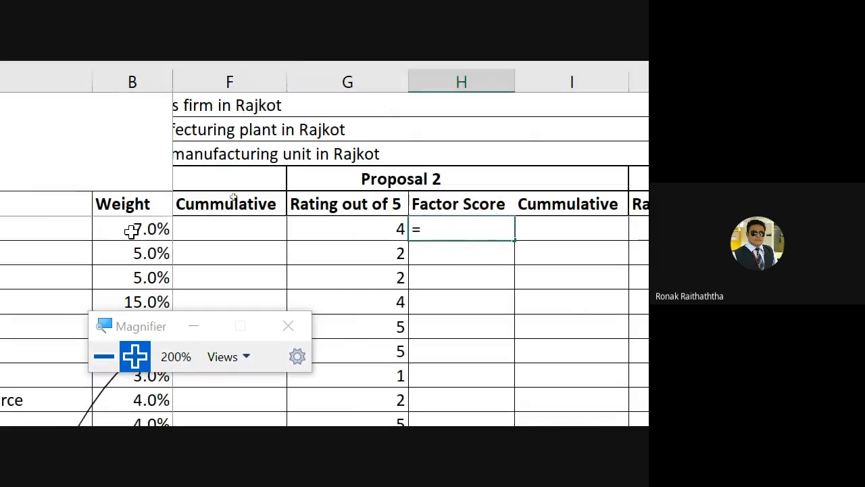
left_click(131, 231)
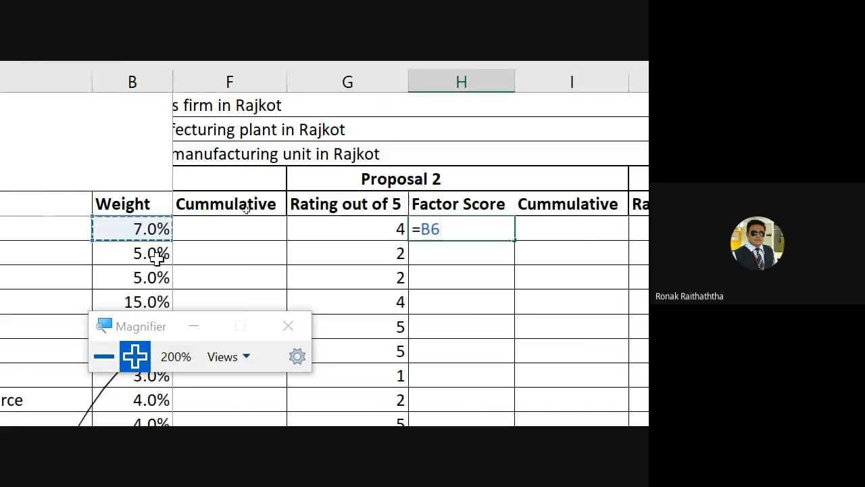
type("*")
left_click(349, 225)
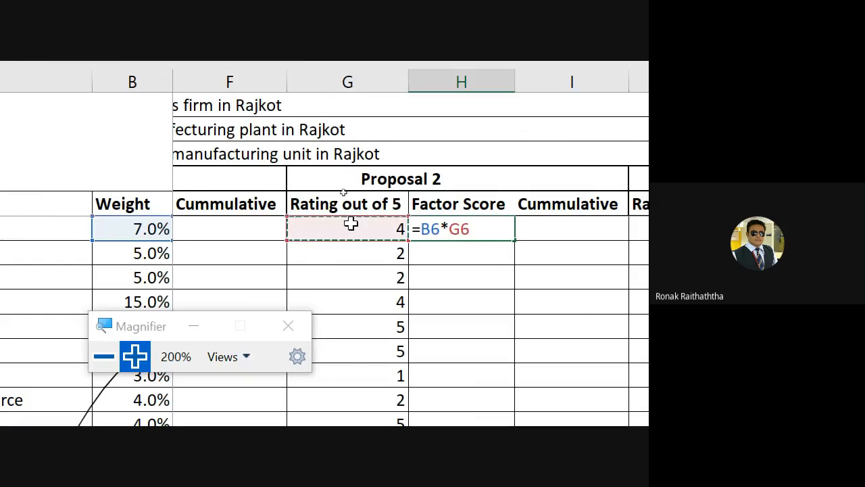
key("Return")
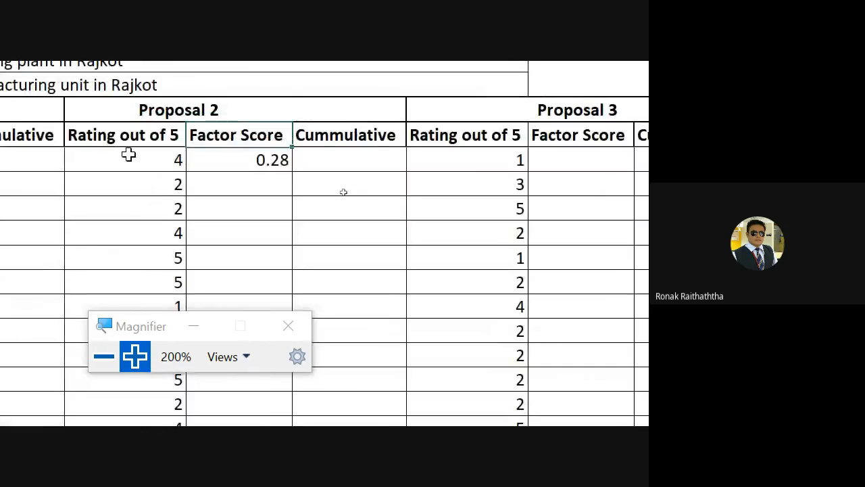
- Copy the factor score formula from H6 down Proposal 2's Factor Score column to the last factor, above the Total Score row
key("ctrl+c")
left_click(128, 154)
key("ctrl+Down")
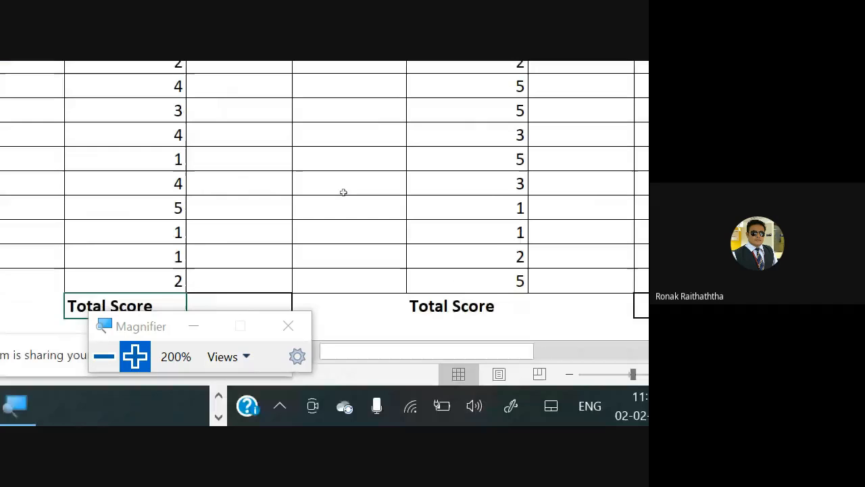
key("Right")
key("Up")
key("ctrl+shift+Up")
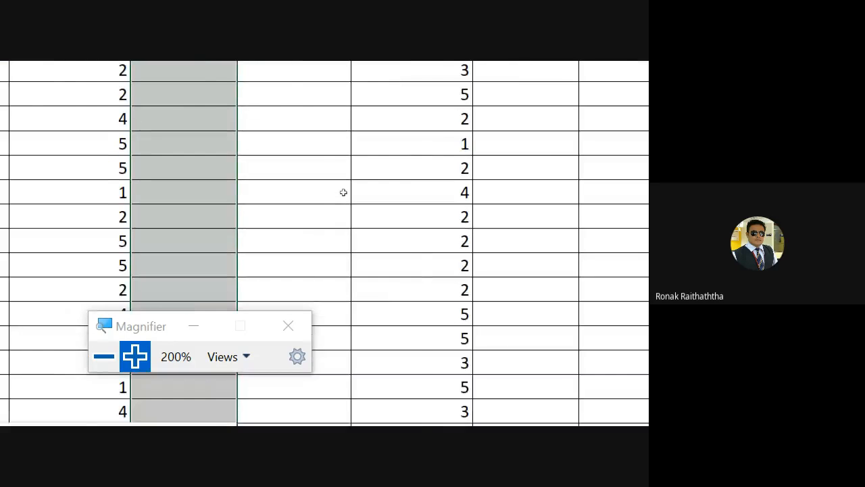
key("ctrl+v")
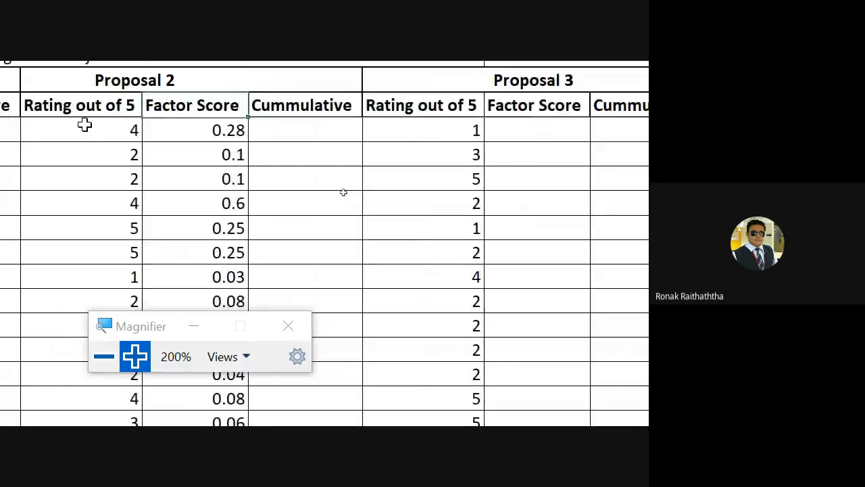
- Begin Proposal 3's first factor score formula in K6 with its rating J6 and a multiplication sign
key("ctrl+Up")
key("ctrl+Down")
key("Right")
key("Right")
key("Right")
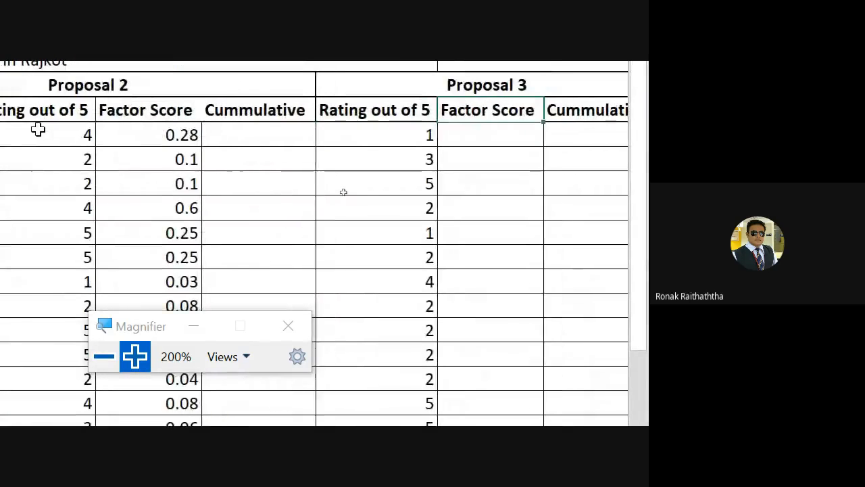
key("Down")
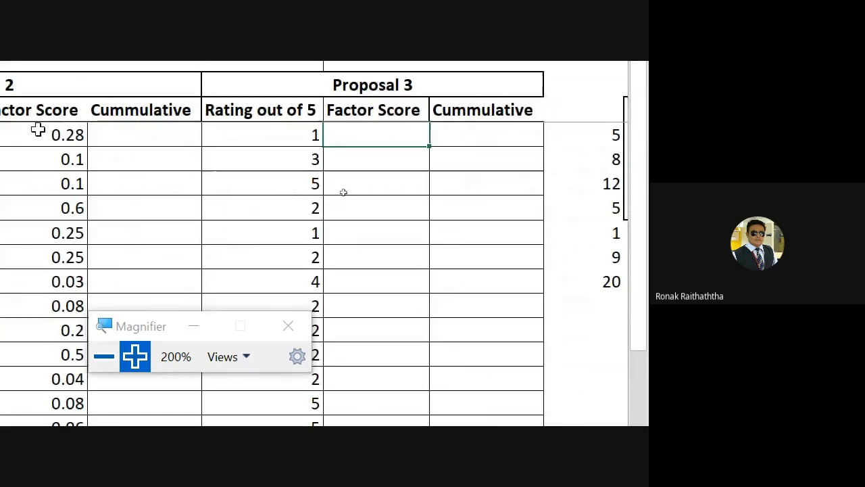
type("=")
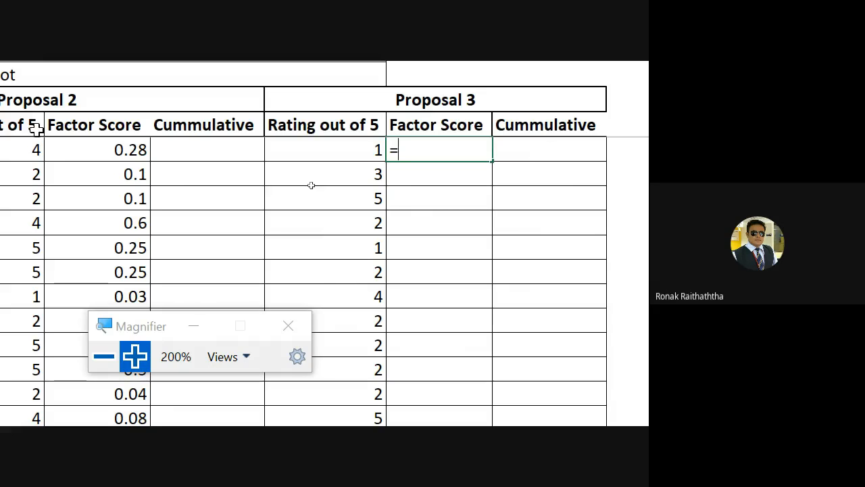
left_click(318, 150)
type("*")
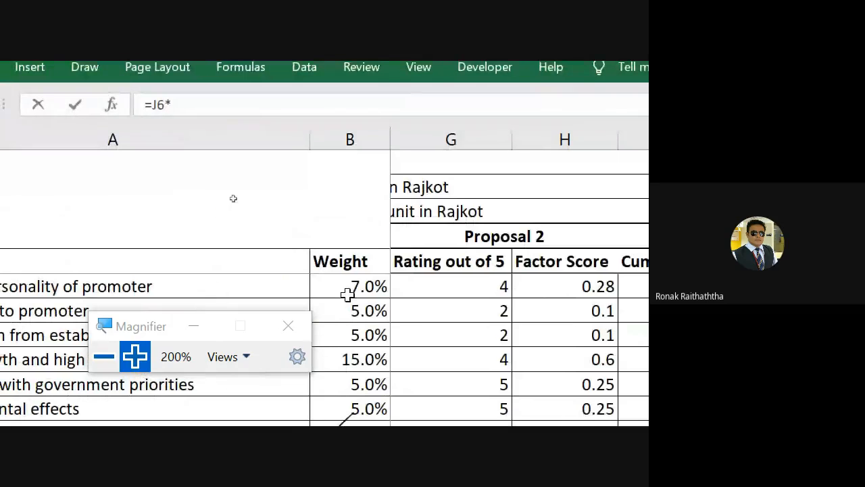
left_click(348, 288)
key("shift+Right")
key("shift+Right")
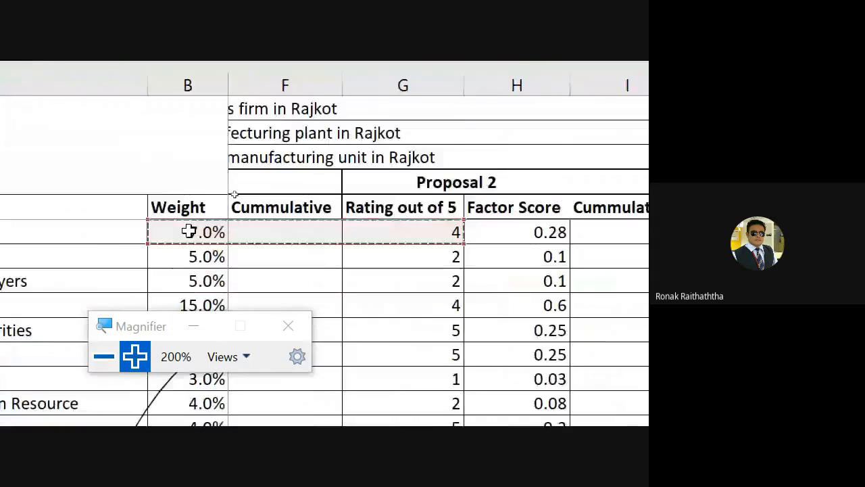
key("Left")
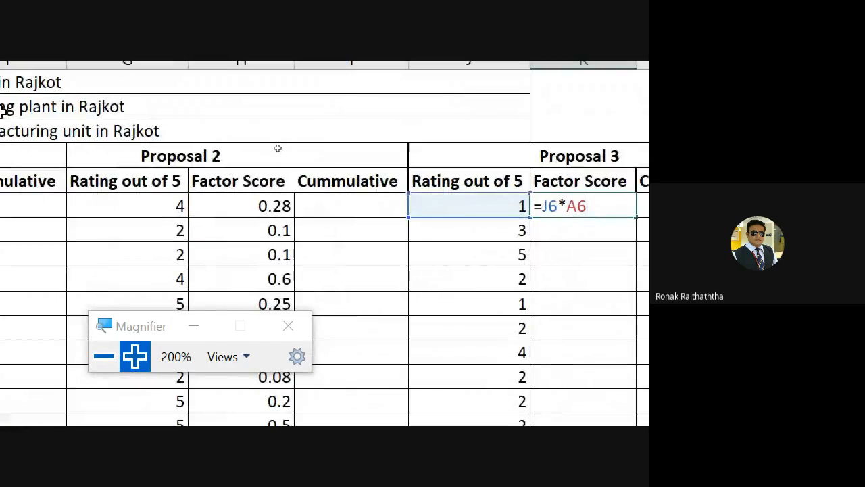
key("BackSpace")
key("BackSpace")
key("BackSpace")
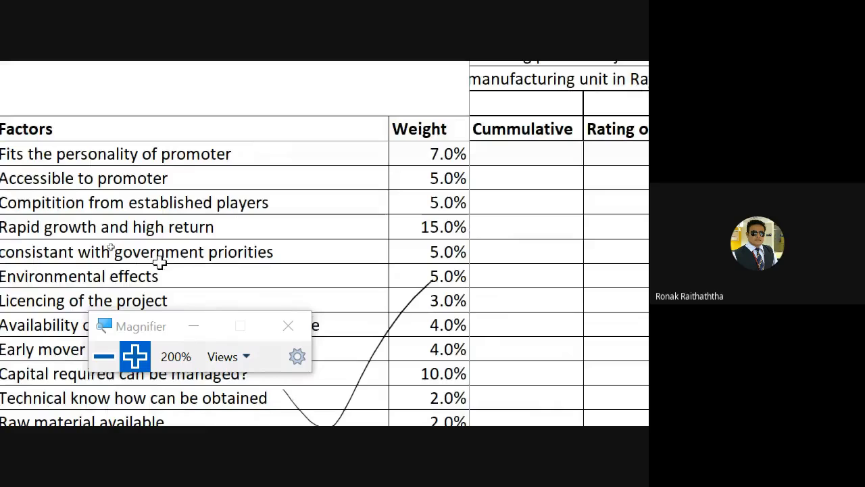
- Complete the K6 formula as =J6*B6 by referencing the first factor's weight, and return to K6
left_click(433, 146)
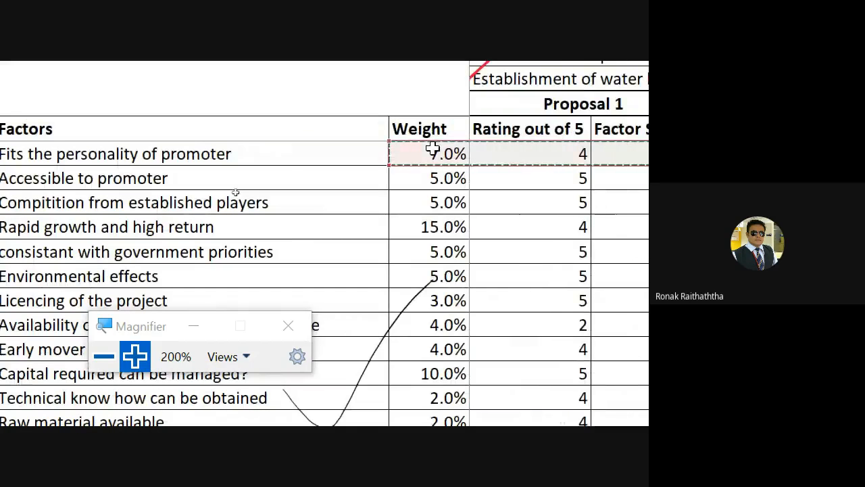
key("Return")
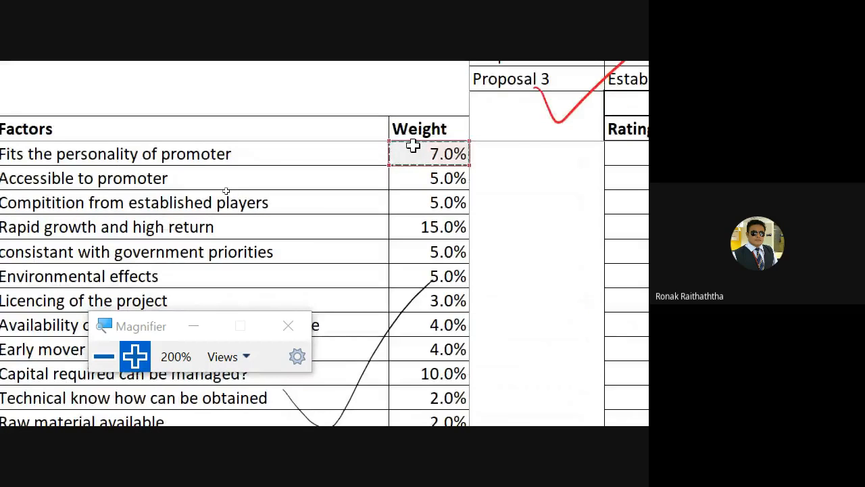
key("Up")
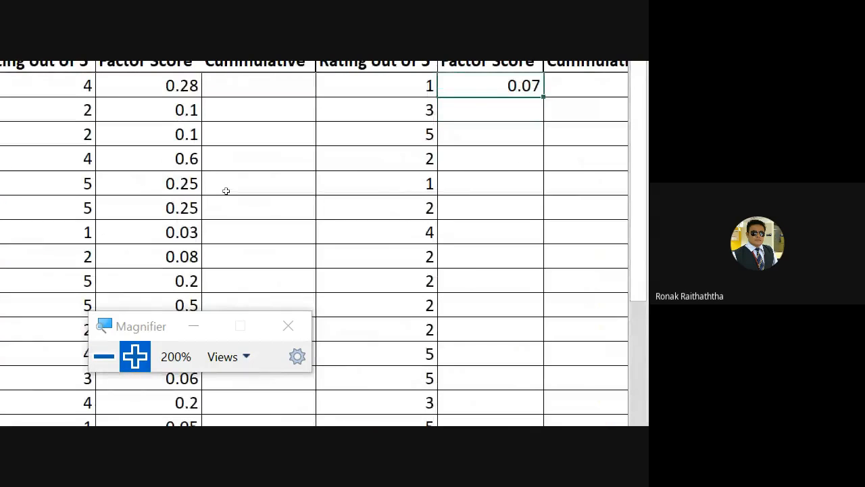
- Copy the factor score formula from K6 down Proposal 3's Factor Score column to the last factor in K25
key("ctrl+c")
key("Down")
key("Down")
key("Down")
key("Down")
key("Down")
key("Down")
key("Down")
key("Down")
key("Down")
key("Down")
key("Down")
key("Down")
key("Down")
key("Down")
key("Down")
key("Down")
key("Down")
key("Down")
key("Down")
key("Down")
key("Up")
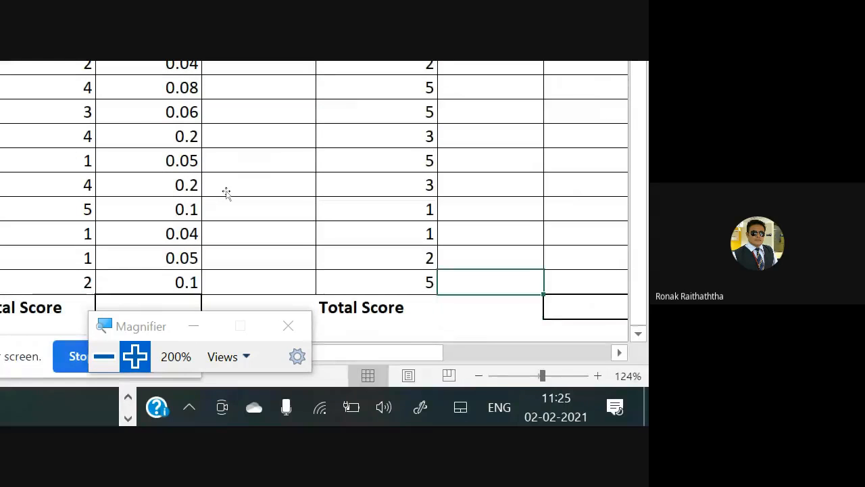
key("ctrl+shift+Up")
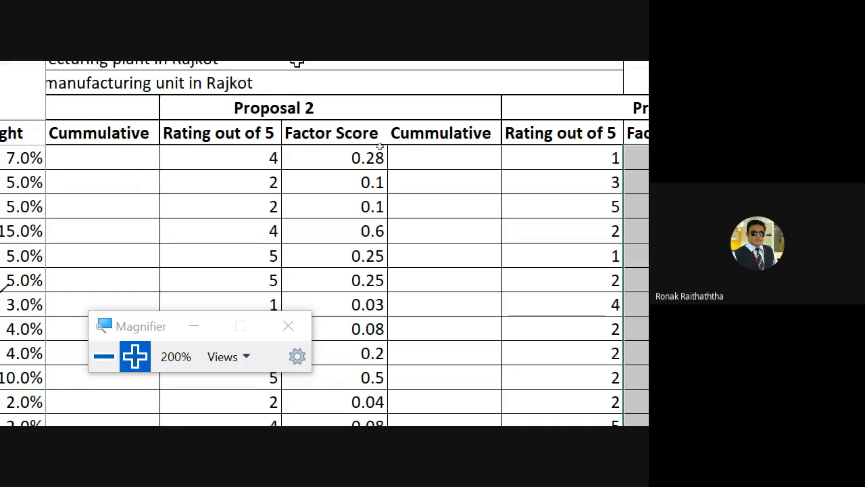
- Reduce the Magnifier zoom to 100% and snap the workbook window to the left half of the display
left_click(105, 357)
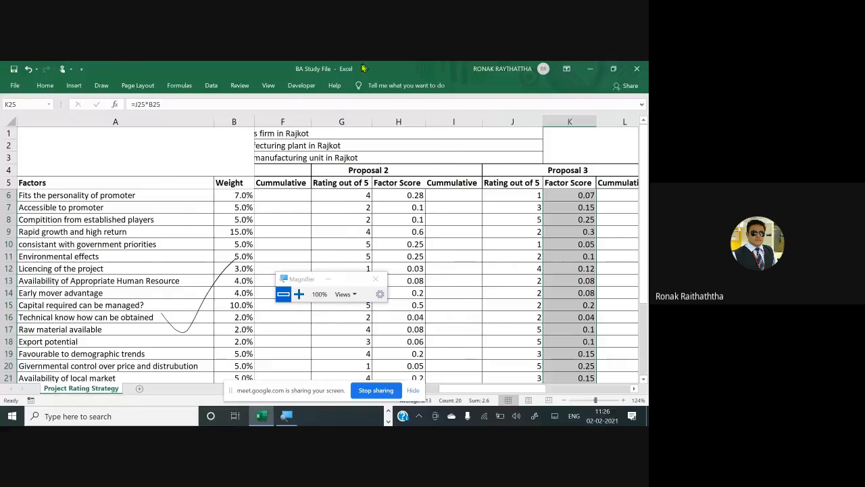
left_click_drag(363, 68, 1, 75)
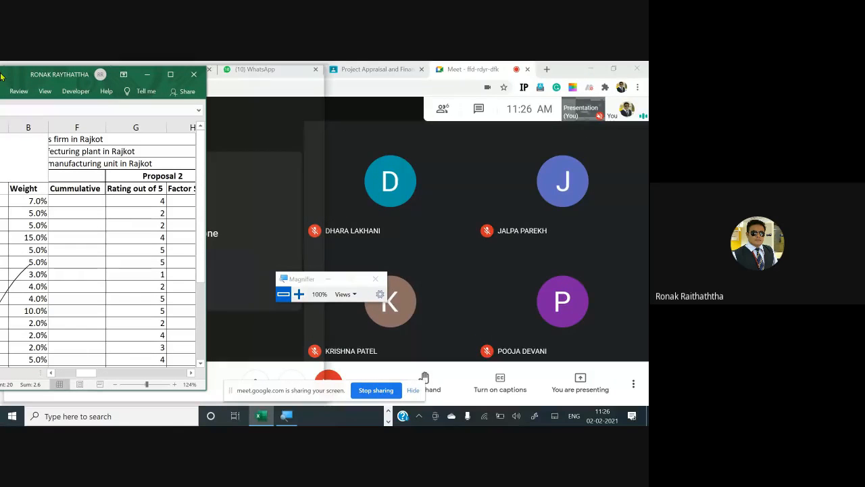
left_click_drag(2, 76, 1, 77)
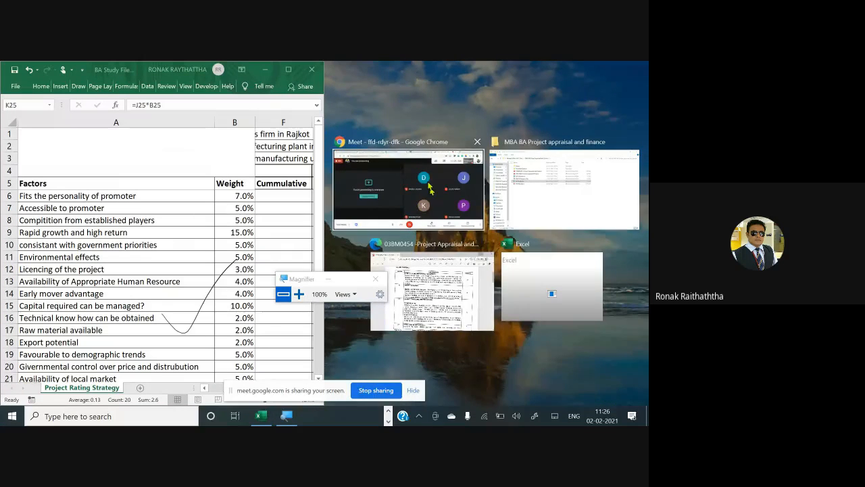
- Switch to the Google Meet call, show its participant list, and return to the Excel workbook with its window maximized
left_click(429, 190)
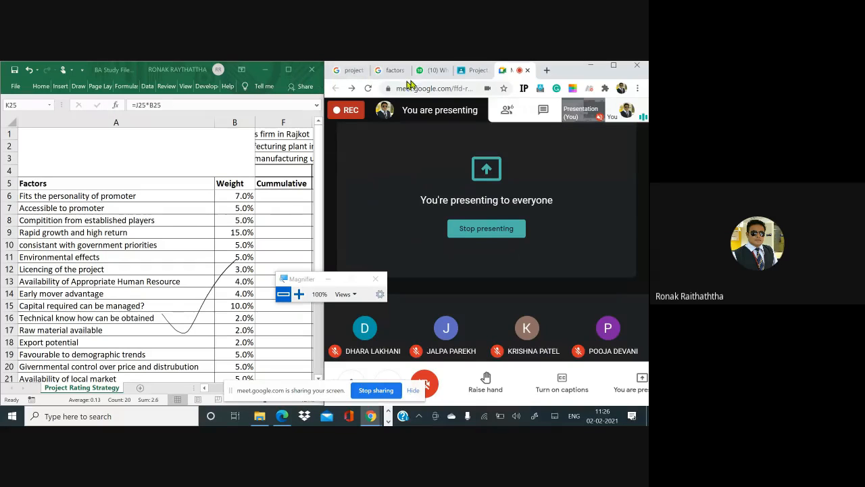
left_click(515, 118)
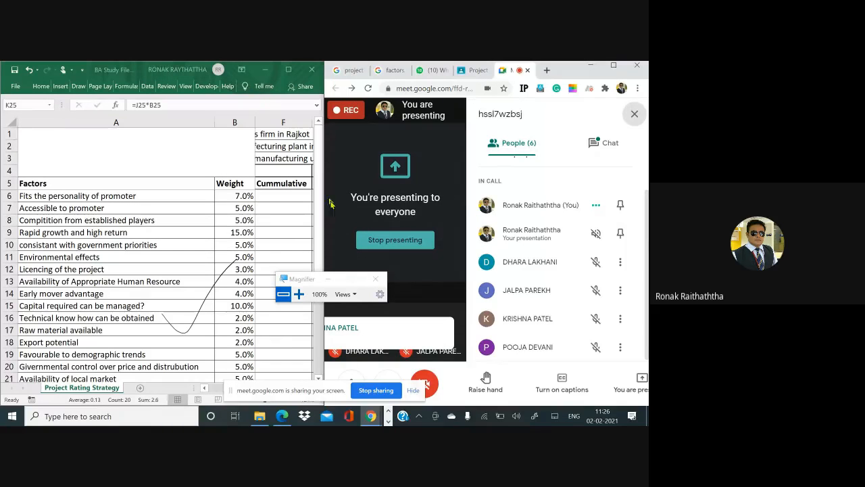
left_click(288, 70)
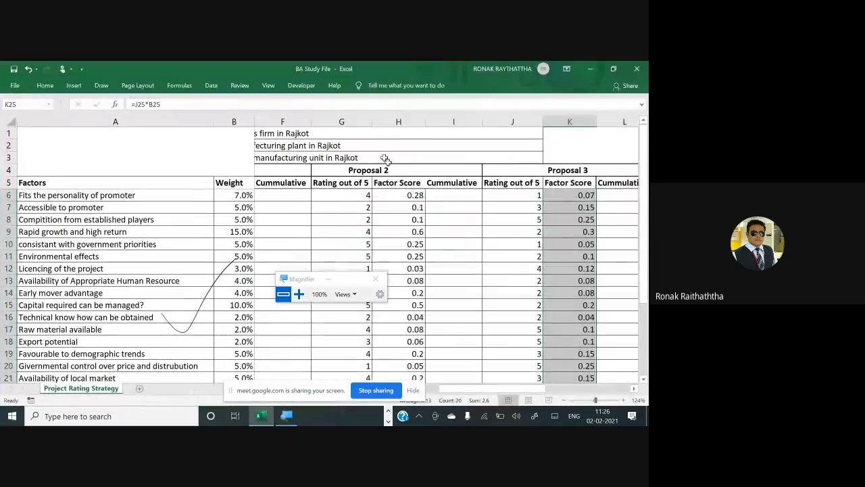
- Copy Proposal 1's total score formula from E26 into Proposal 2's Total Score cell H26
scroll(431, 208, "down", 3)
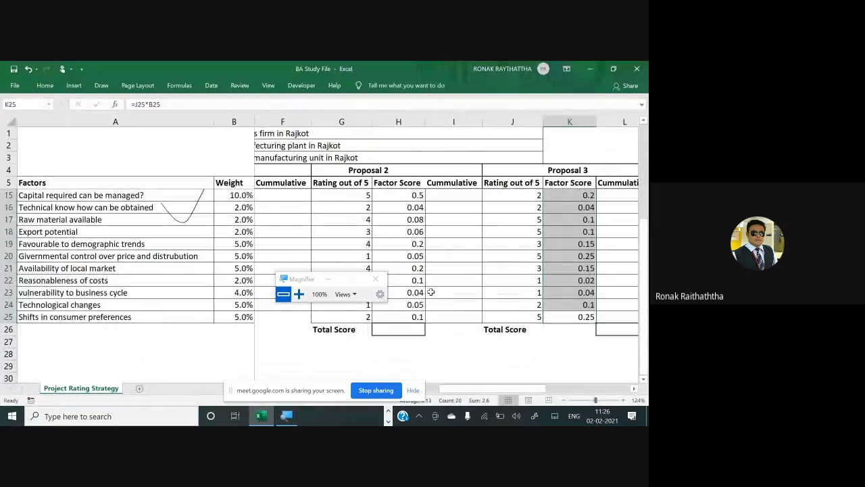
type("=")
type("J25*B25")
key("ctrl+Return")
key("Down")
key("Left")
key("Left")
key("Left")
key("Left")
key("Left")
key("Left")
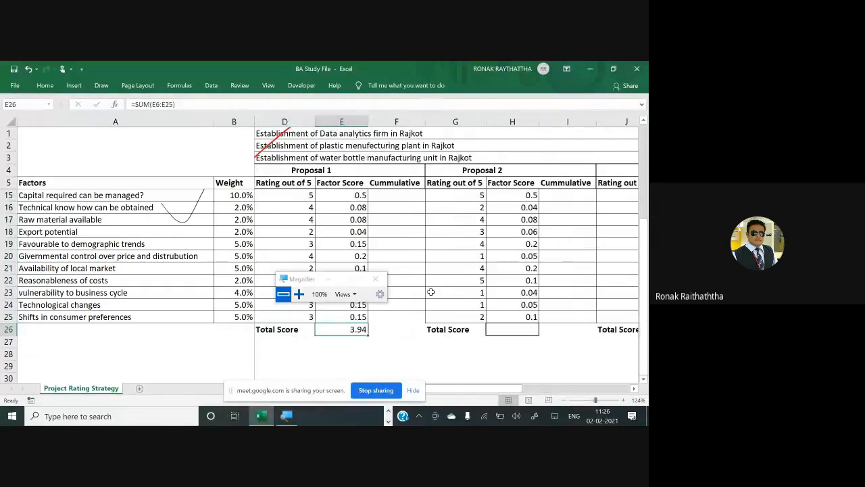
key("ctrl+c")
key("Right")
key("Right")
key("Right")
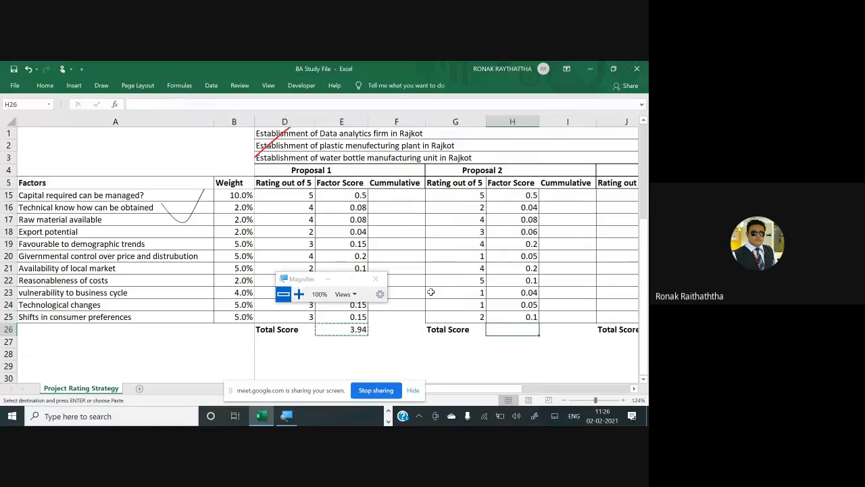
key("ctrl+v")
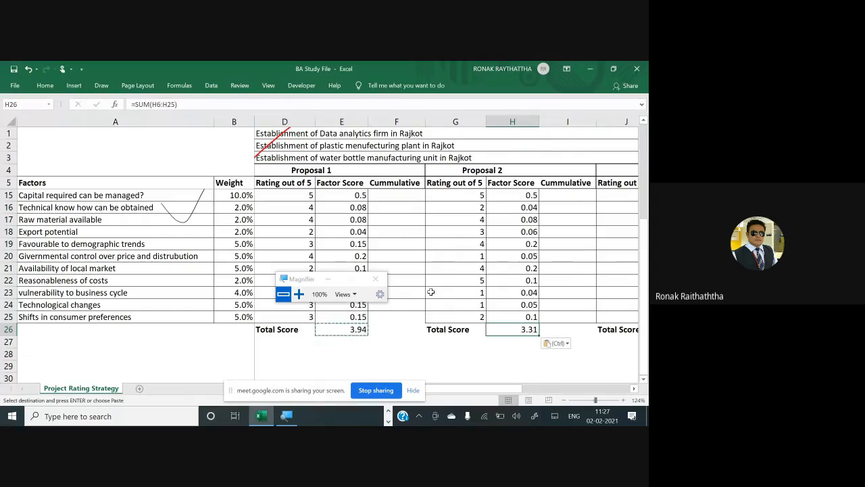
- Paste the copied total score formula into K26 as Proposal 3's total score
key("Right")
key("Right")
key("Right")
key("Right")
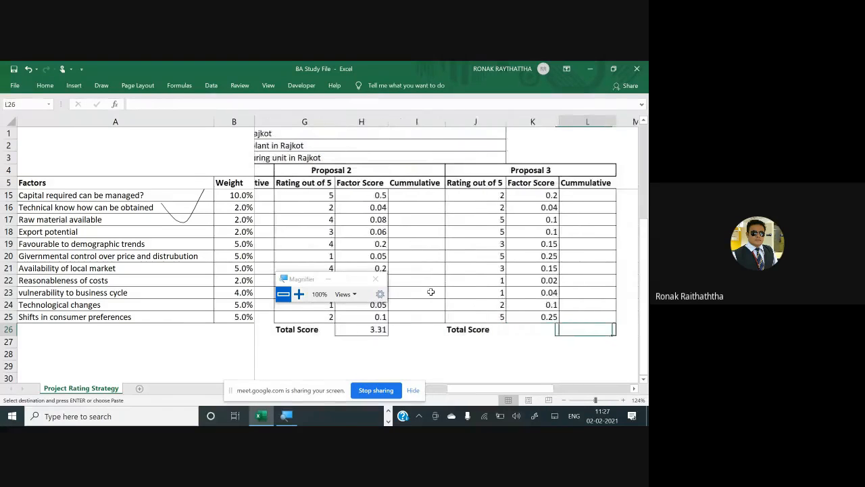
key("Left")
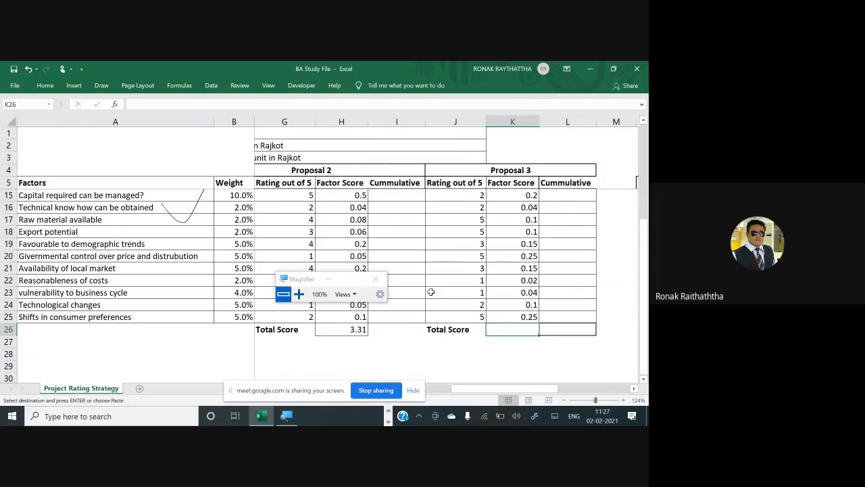
key("ctrl+v")
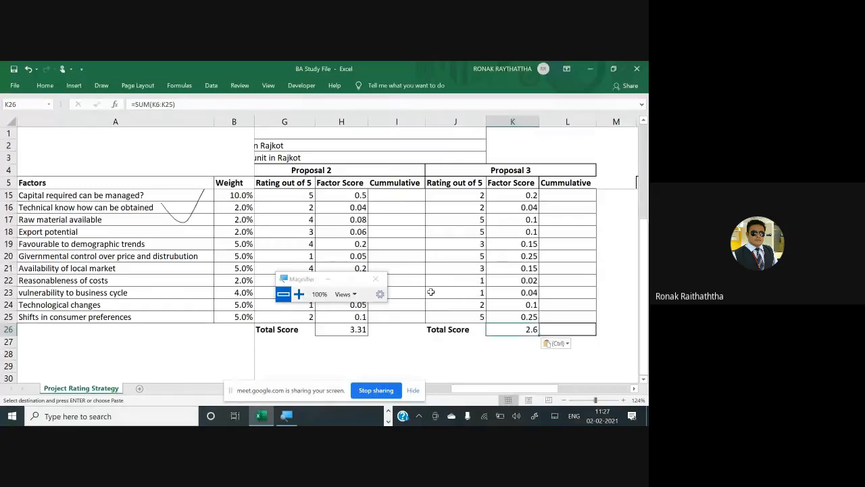
- Switch to the Google Meet call, check its chat messages and participant list, and return to the Excel workbook
key("alt+Tab")
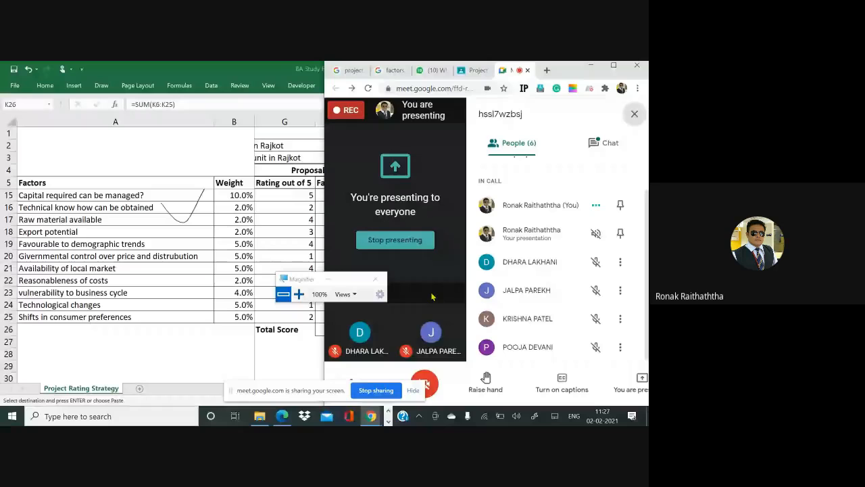
left_click(612, 148)
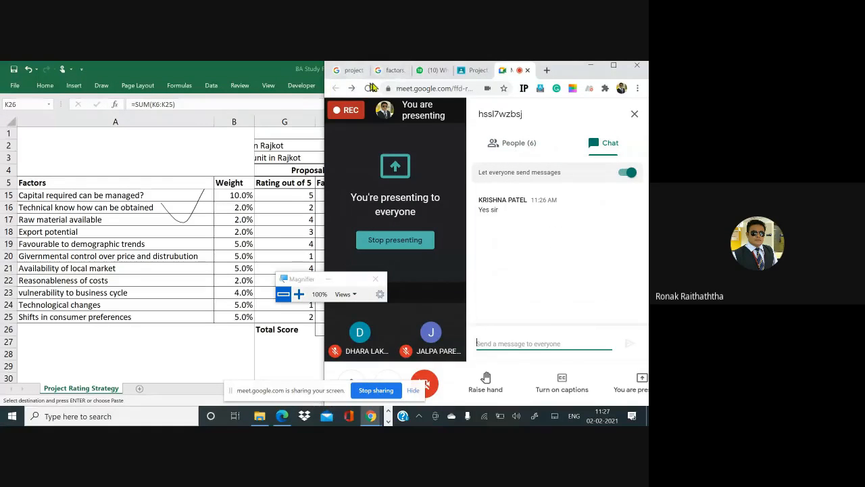
left_click(613, 65)
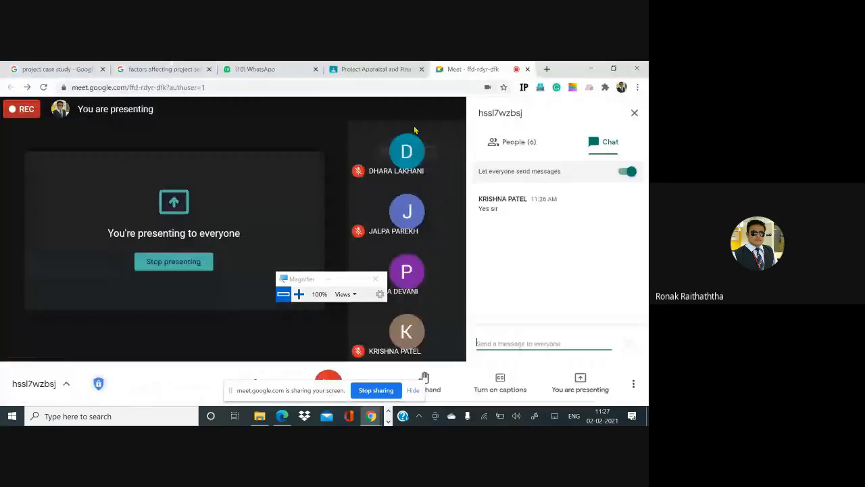
left_click(517, 144)
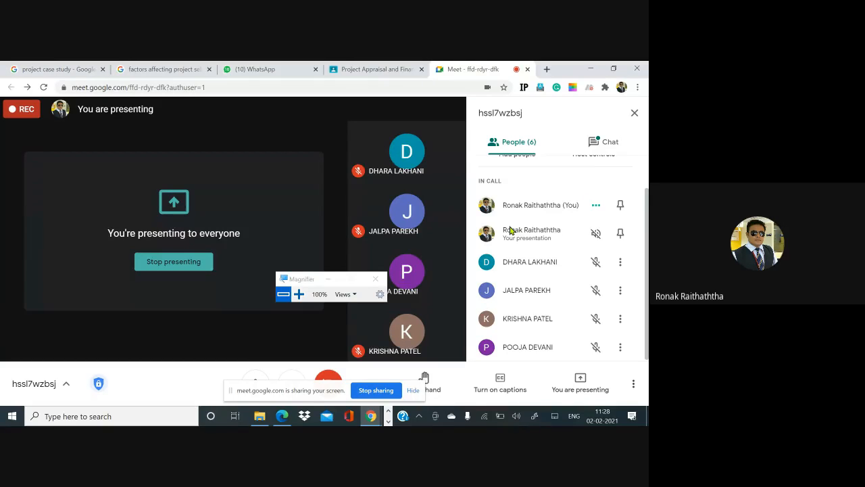
key("alt+Tab")
- Review the table headings in row 5 from Proposal 3's Cummulative column back to the Factors column
left_click(575, 205)
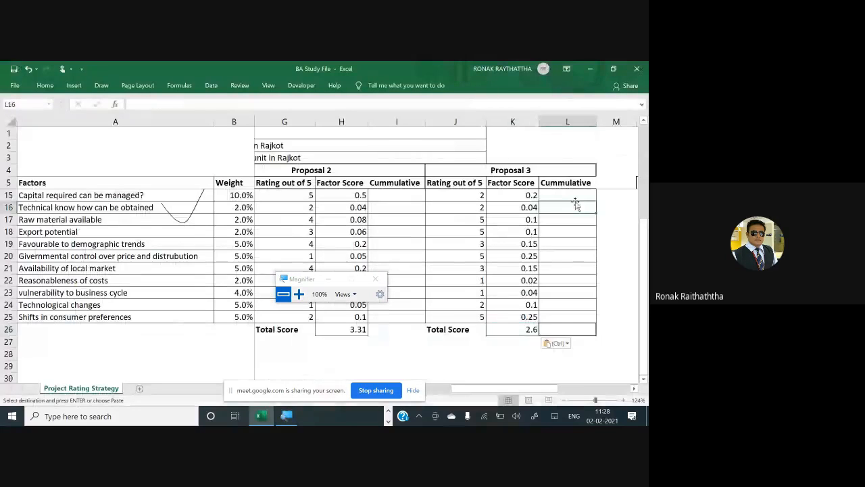
scroll(575, 204, "up", 3)
left_click(575, 200)
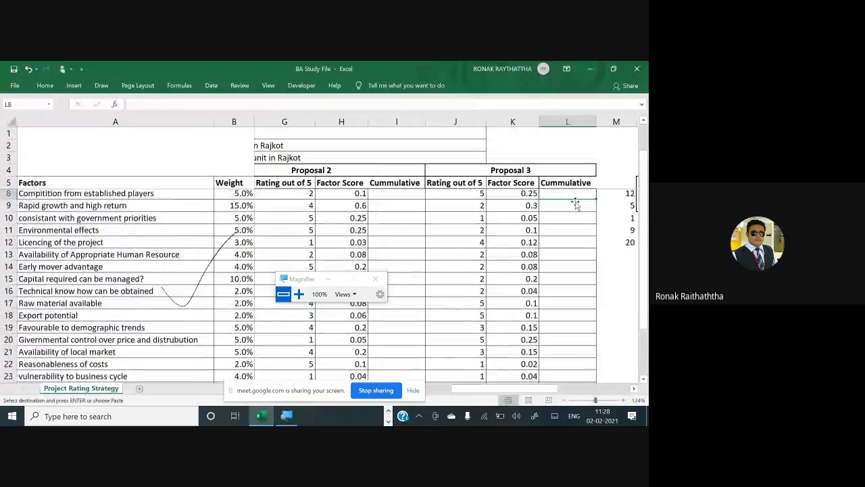
key("Up")
key("Up")
key("Up")
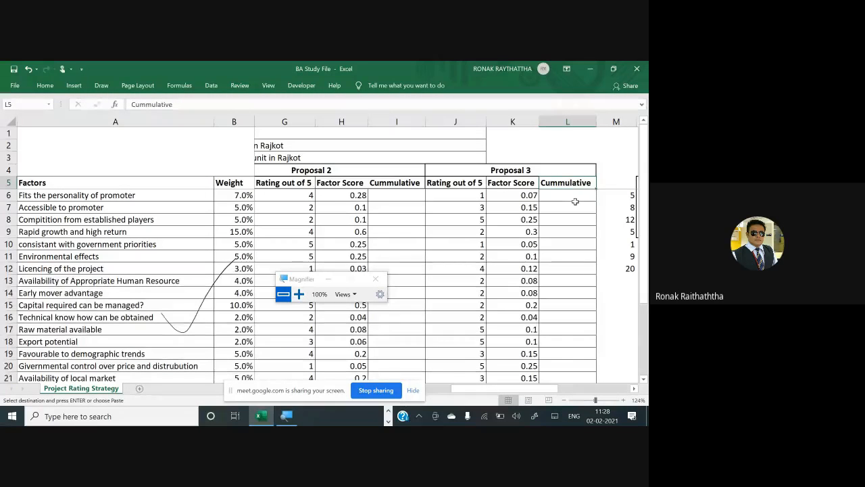
key("Left")
key("Left")
key("Left")
key("Left")
key("Left")
key("Left")
key("Left")
key("Left")
key("Left")
key("Left")
key("Left")
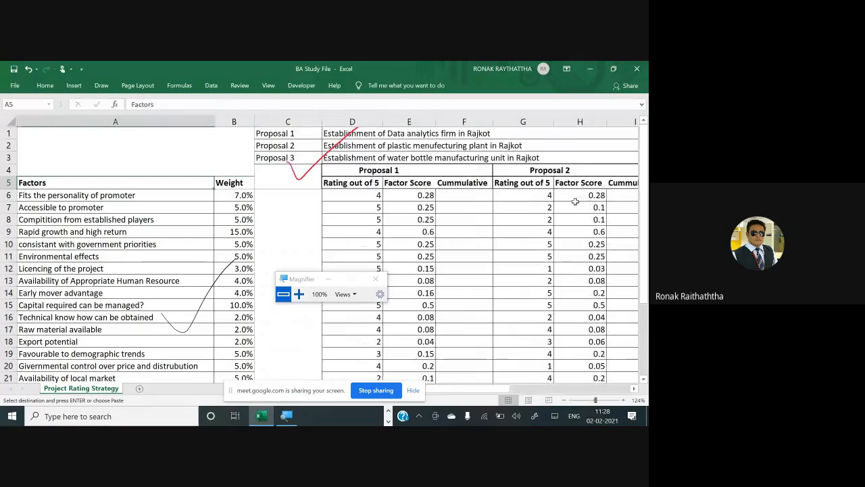
- Read the Required task list beside the table, starting with identifying the top 5 factors contributing the most in score
key("Right")
key("Right")
key("Right")
key("Right")
key("Right")
key("Right")
key("Right")
key("Right")
key("Right")
key("Right")
key("Right")
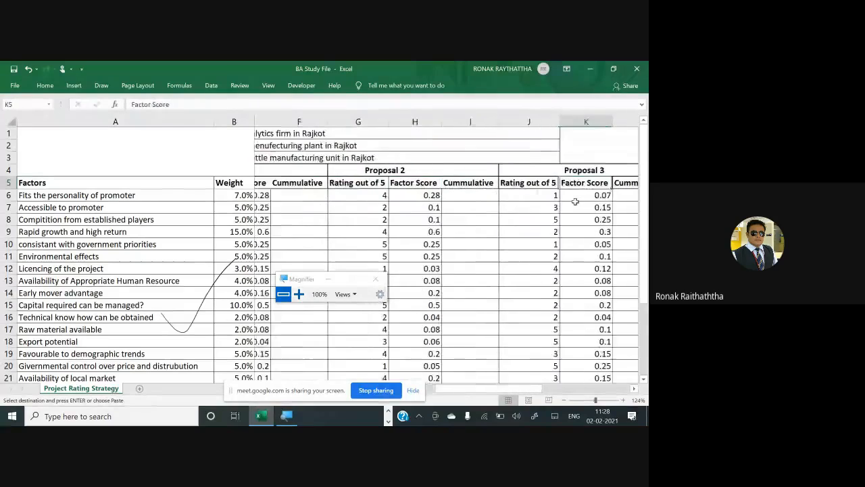
key("Right")
key("Right")
key("Right")
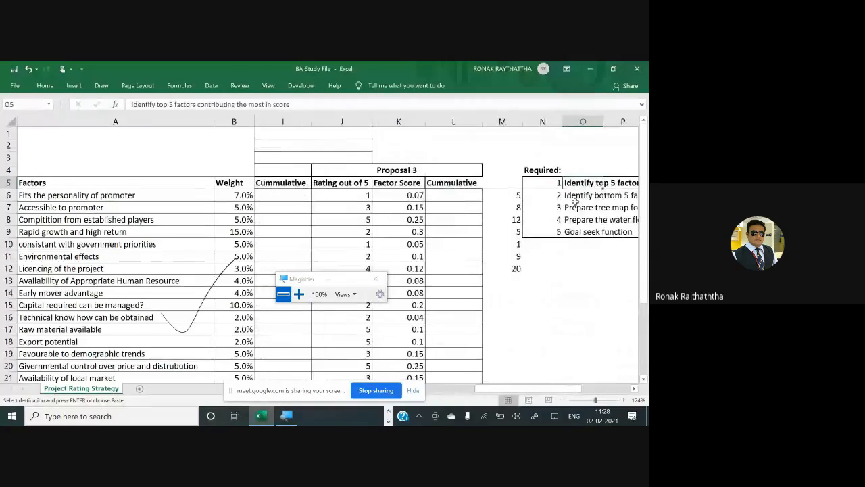
key("Right")
key("Right")
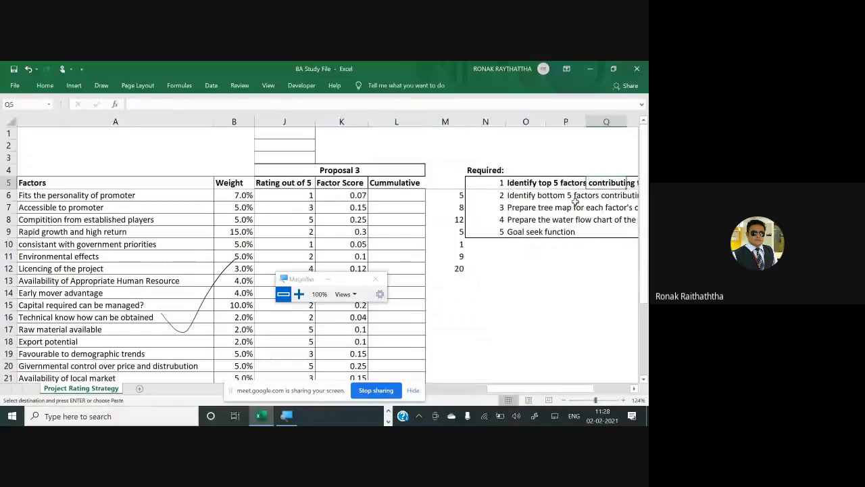
key("Right")
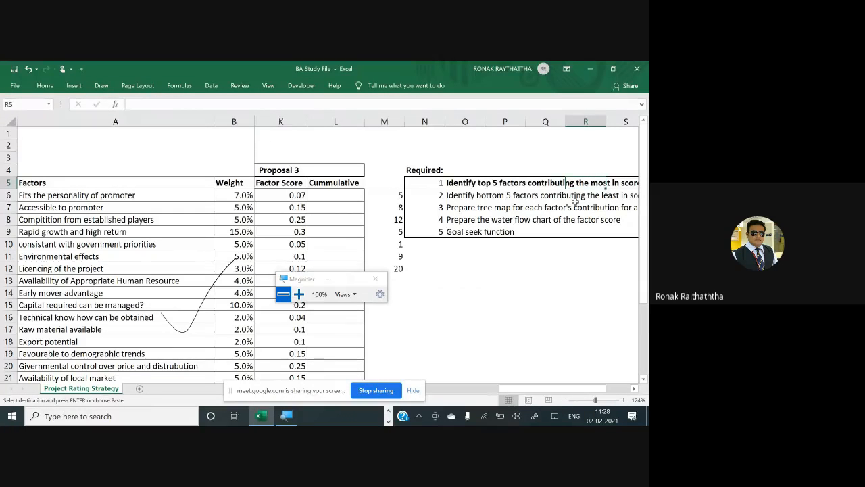
key("Right")
key("Right")
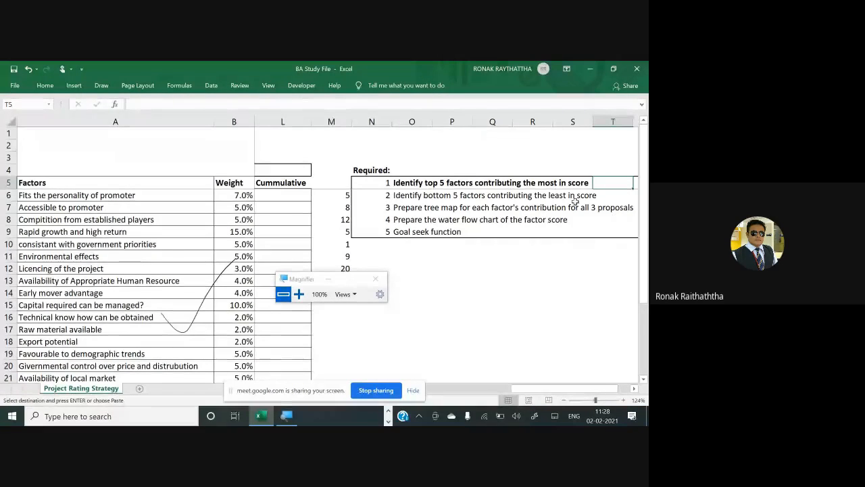
- Return to Proposal 1 and select its factor scores E6:E25, leaving out the total score cell
key("Left")
key("Left")
key("Left")
key("Left")
key("Left")
key("Left")
key("Left")
key("Left")
key("Left")
key("Left")
key("Left")
key("Left")
key("Left")
key("Left")
key("Left")
key("Left")
key("Left")
key("Left")
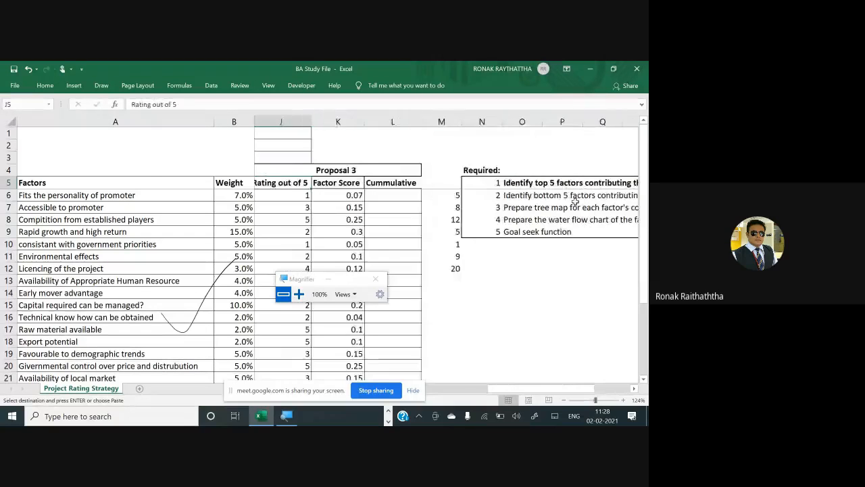
key("Right")
key("Right")
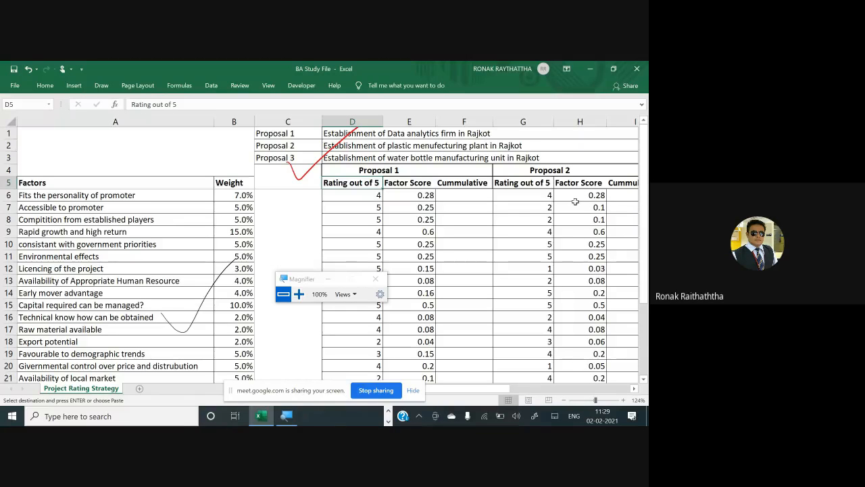
key("Right")
key("Right")
key("Right")
key("Down")
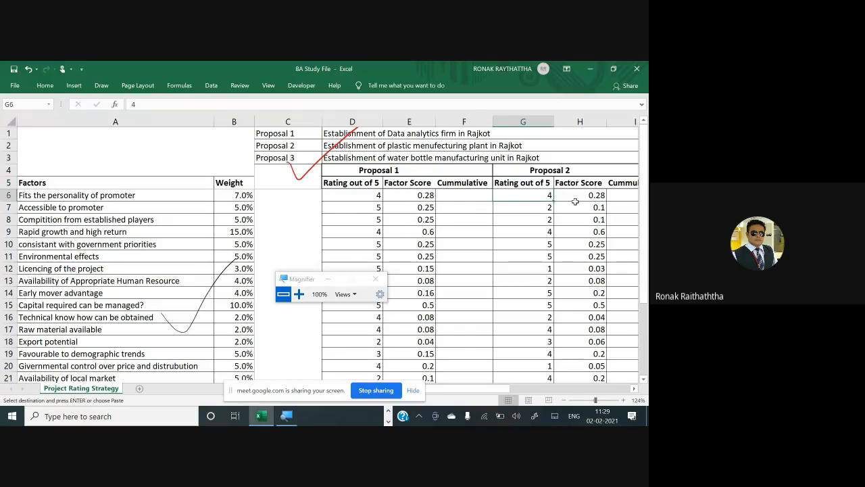
key("Left")
key("Left")
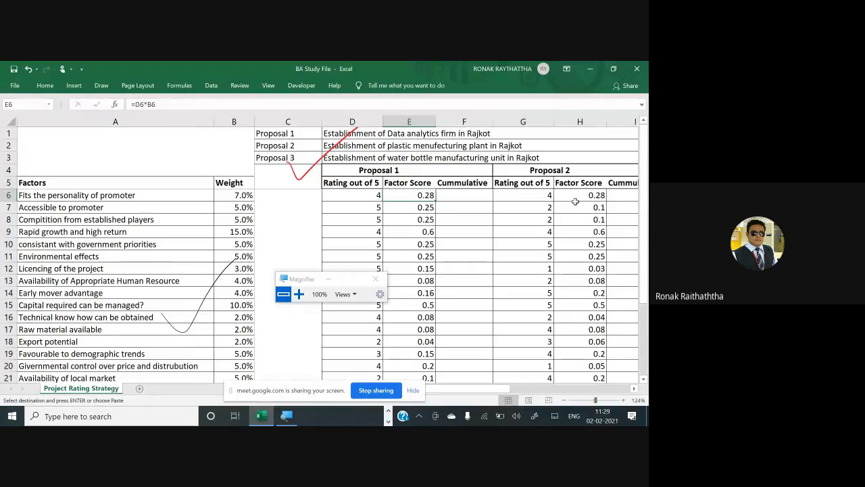
key("ctrl+shift+Down")
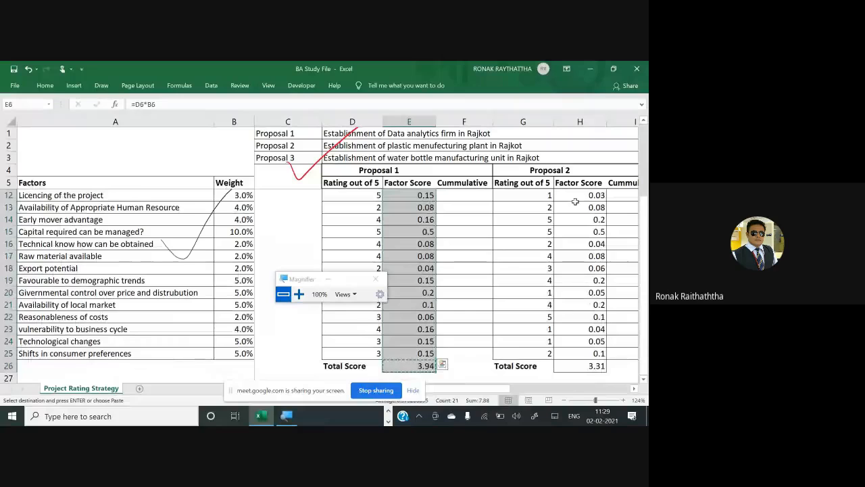
key("shift+Up")
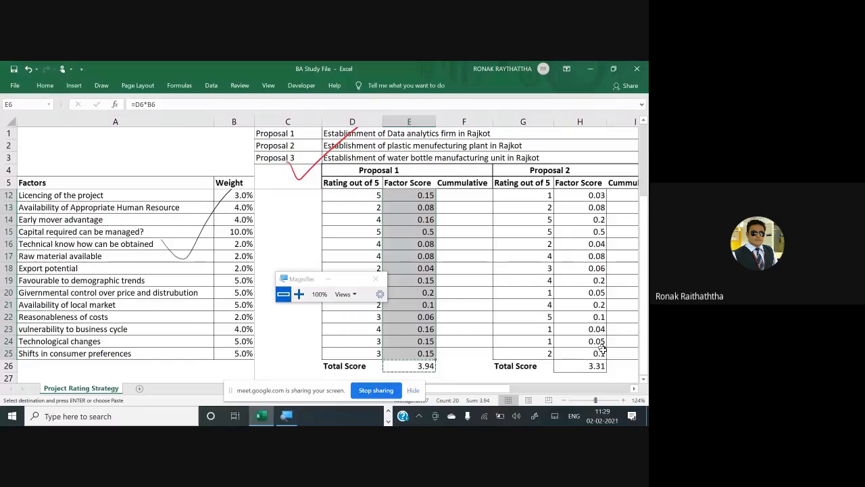
- Start a Top 10 Items conditional formatting rule on Proposal 1's selected factor scores, with the screen magnified to 200%
left_click(298, 294)
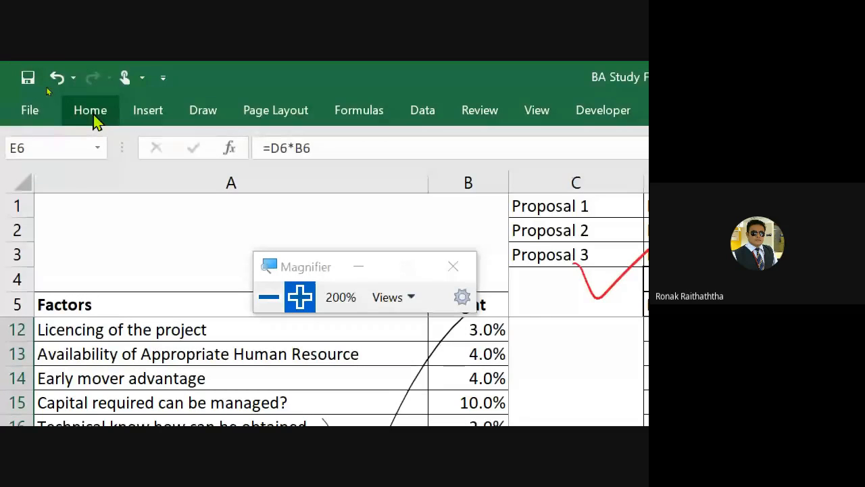
left_click(93, 119)
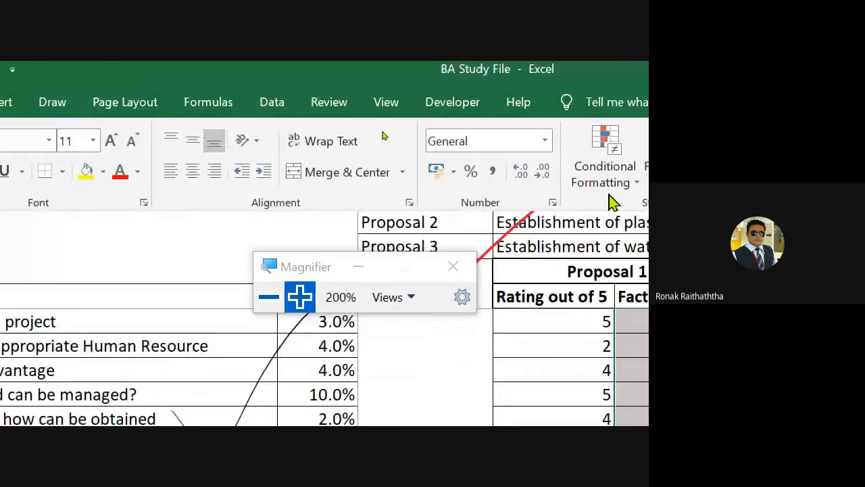
left_click(393, 189)
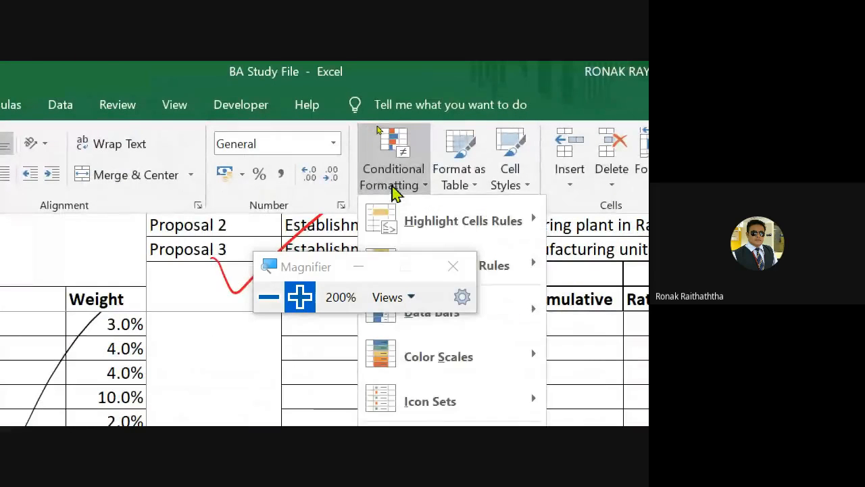
left_click_drag(323, 267, 61, 316)
left_click(392, 195)
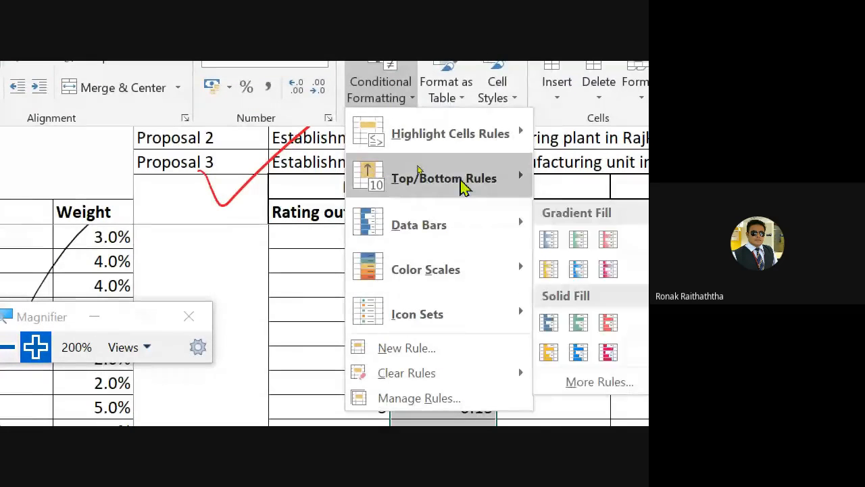
mouse_move(503, 133)
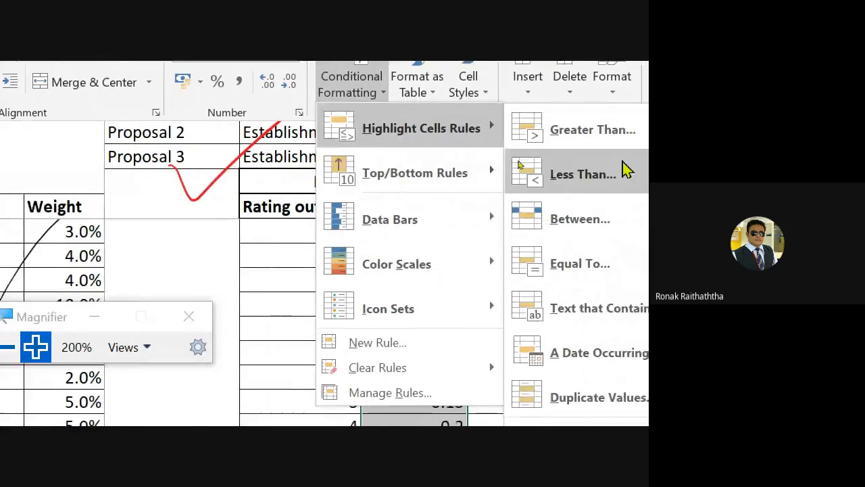
mouse_move(342, 183)
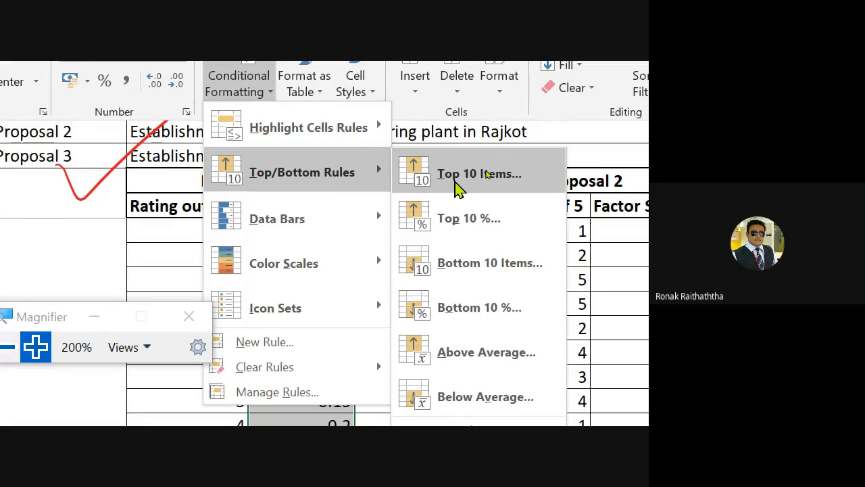
left_click(466, 181)
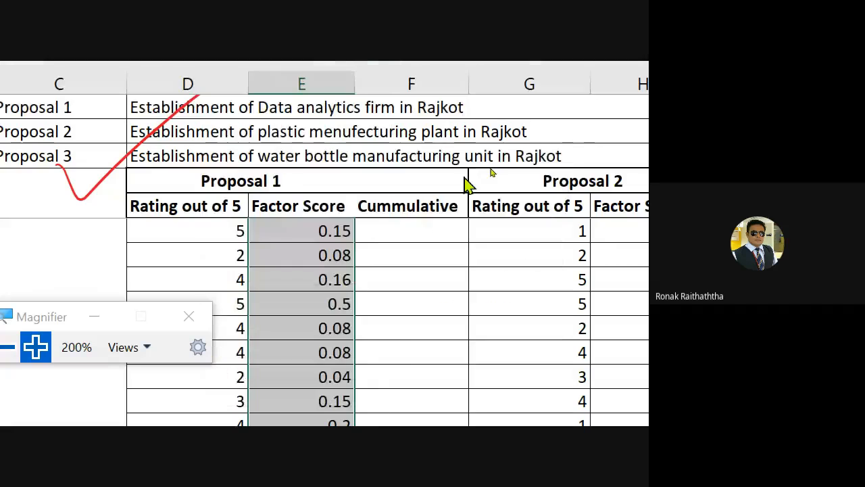
- Highlight the top 5 factor scores of Proposal 1 with Light Red Fill with Dark Red Text and check the highlighted cells
left_click(192, 176)
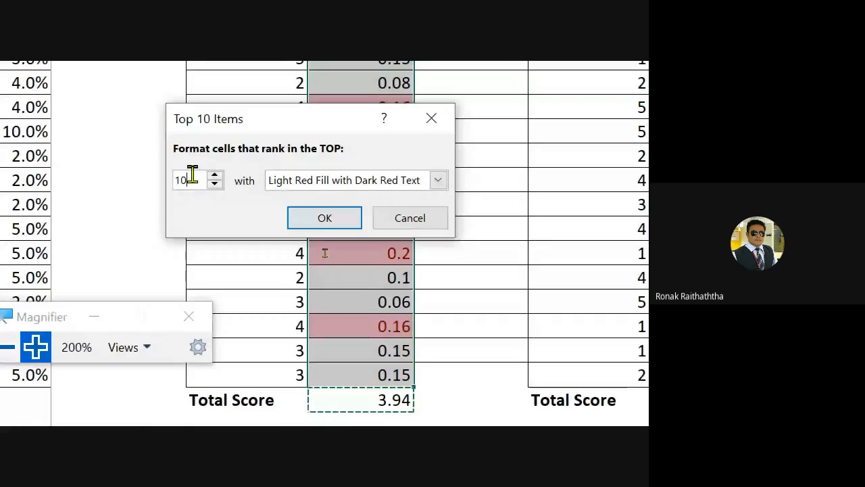
key("BackSpace")
key("BackSpace")
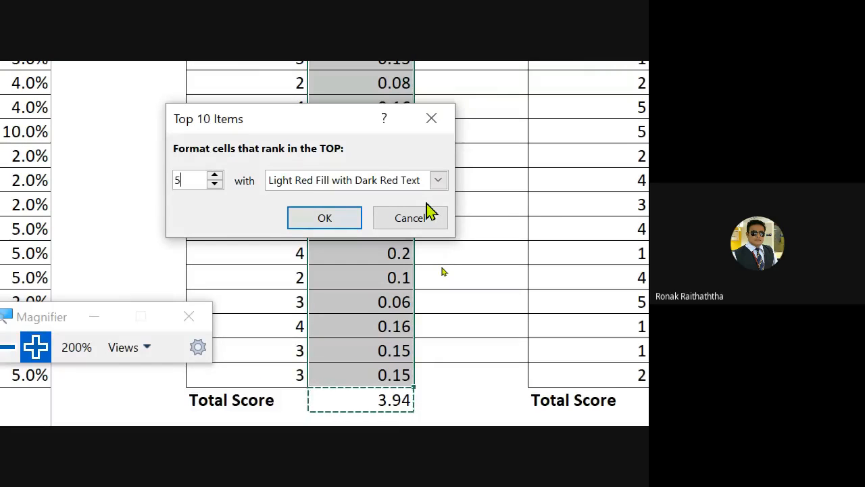
left_click(437, 180)
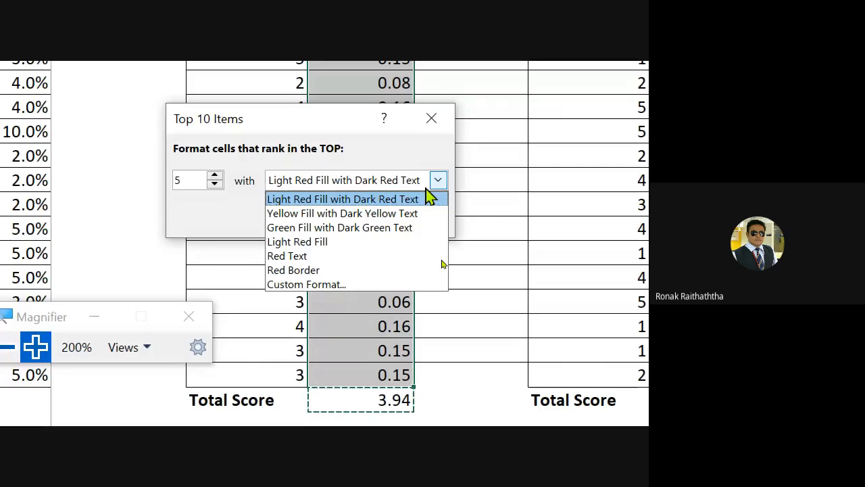
left_click(392, 201)
left_click(323, 218)
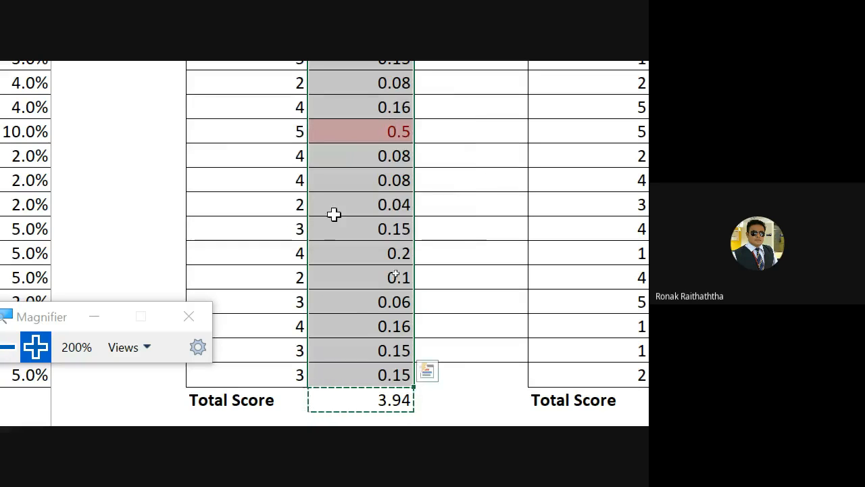
scroll(361, 256, "down", 4)
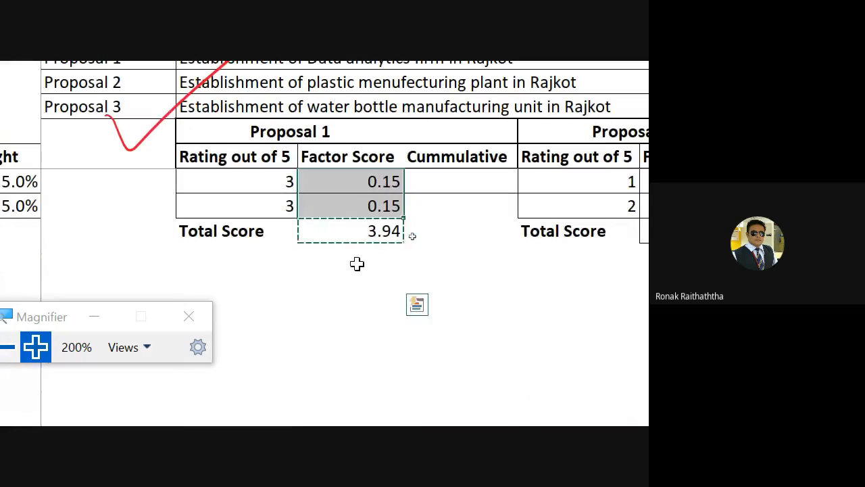
scroll(357, 263, "up", 6)
left_click(342, 225)
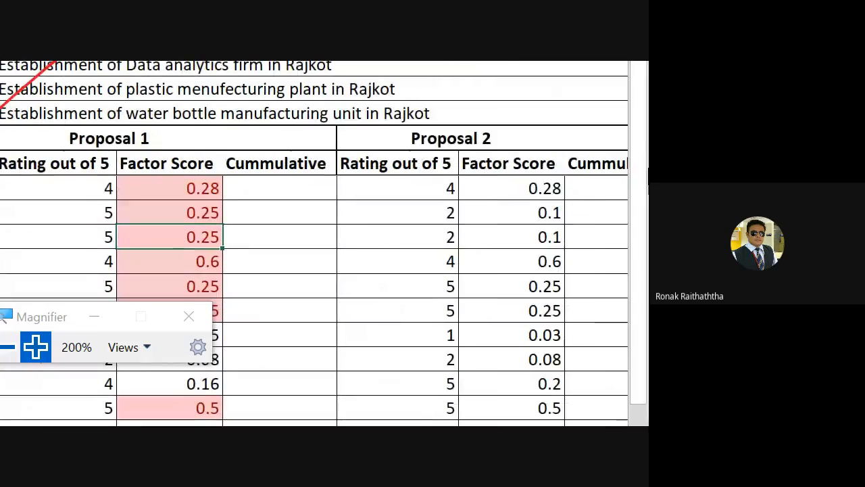
- Highlight the top 5 of Proposal 2's factor scores H6:H25 with a Top 10 Items rule using Light Red Fill with Dark Red Text
left_click(502, 187)
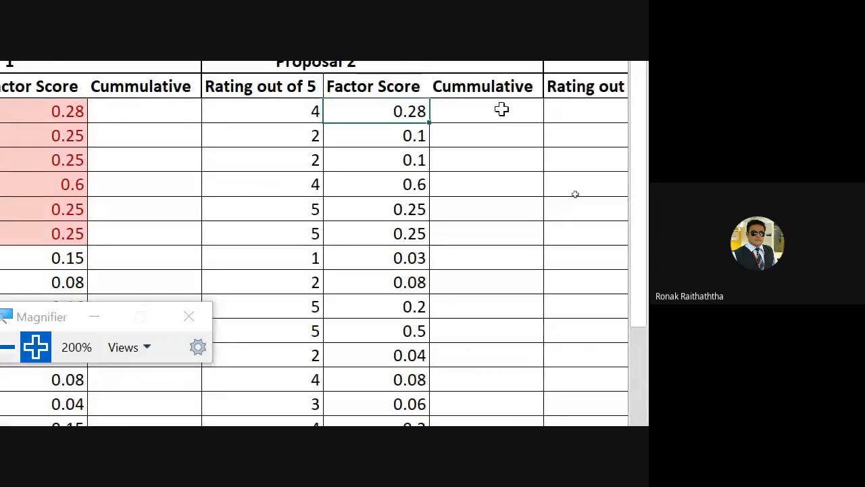
key("ctrl+shift+Down")
key("shift+Up")
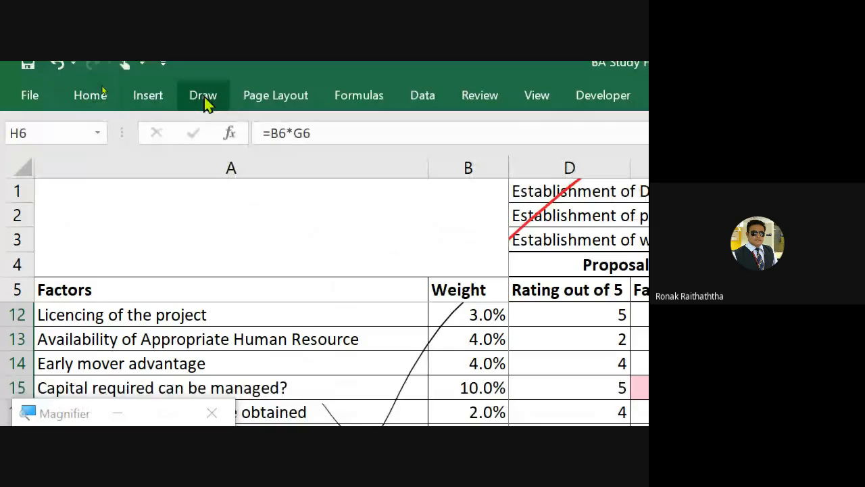
left_click(107, 96)
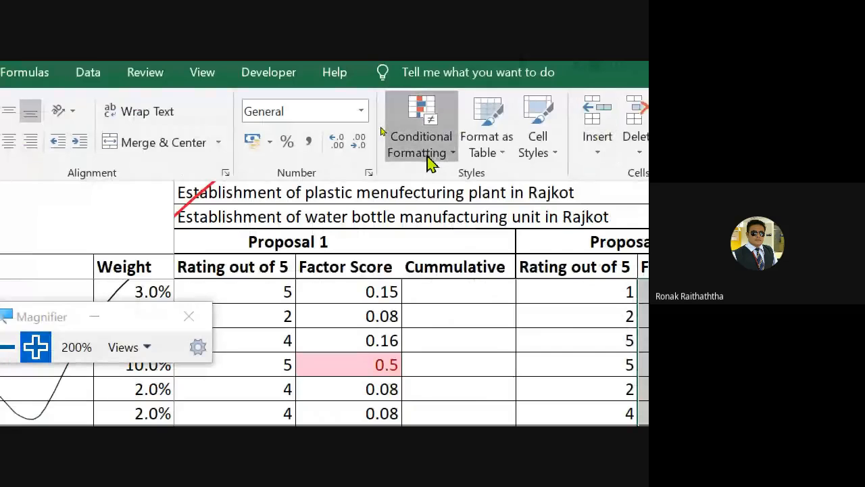
left_click(430, 162)
mouse_move(482, 236)
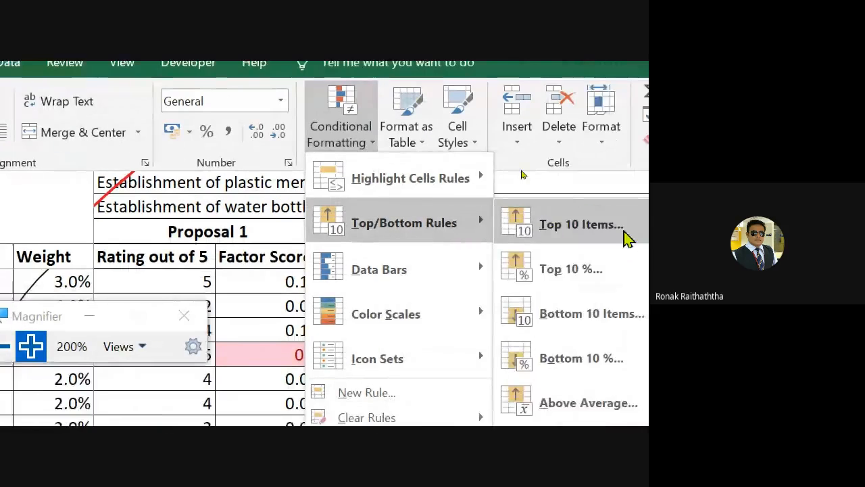
left_click(581, 224)
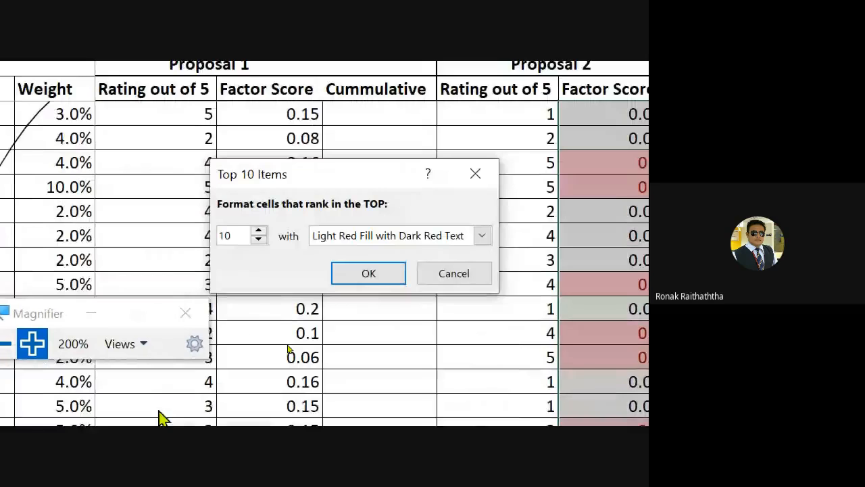
left_click(233, 235)
key("BackSpace")
key("BackSpace")
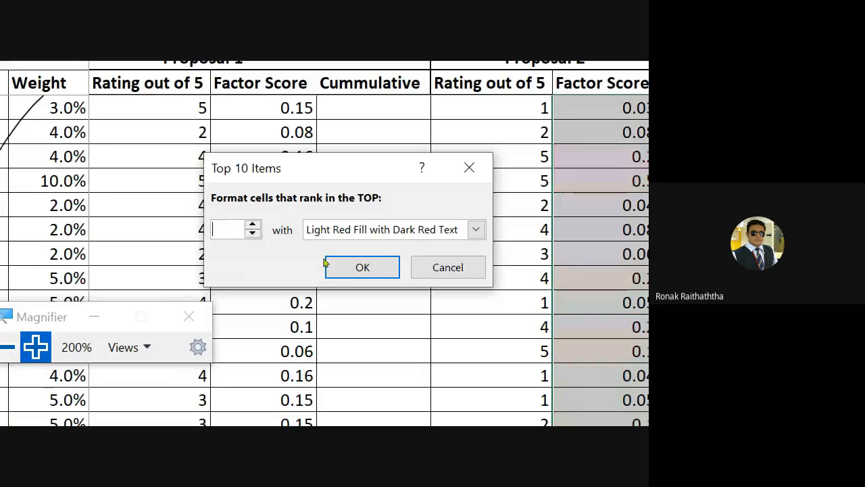
type("05")
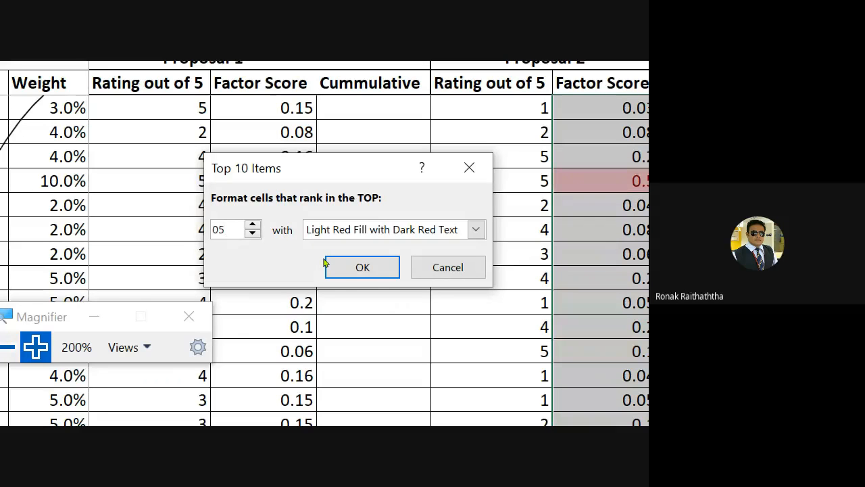
left_click(362, 270)
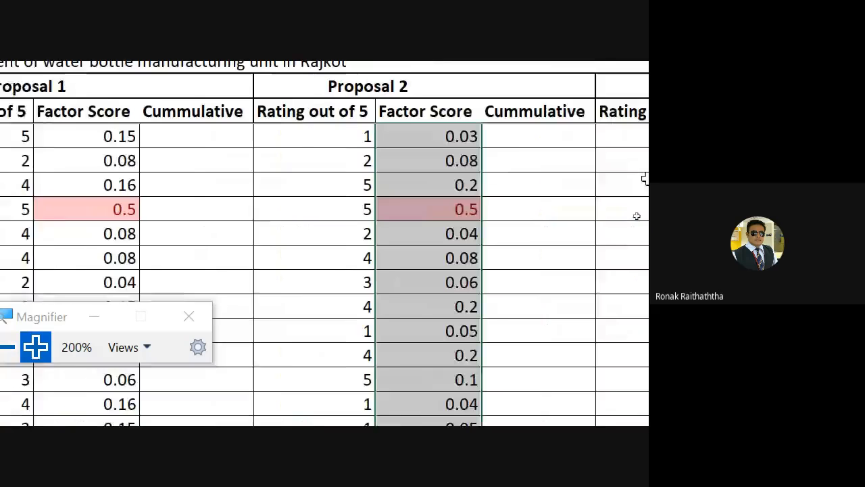
- Select Proposal 3's factor scores K6:K25, leaving out the total score cell
left_click(450, 194)
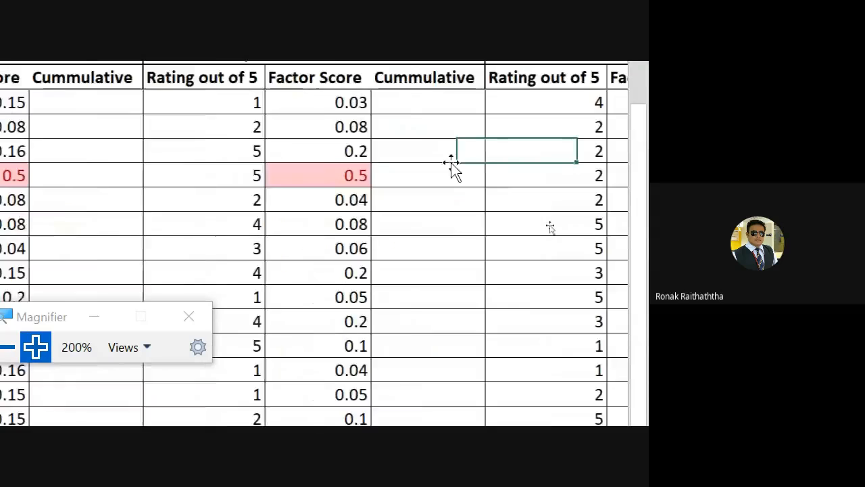
scroll(451, 128, "up", 3)
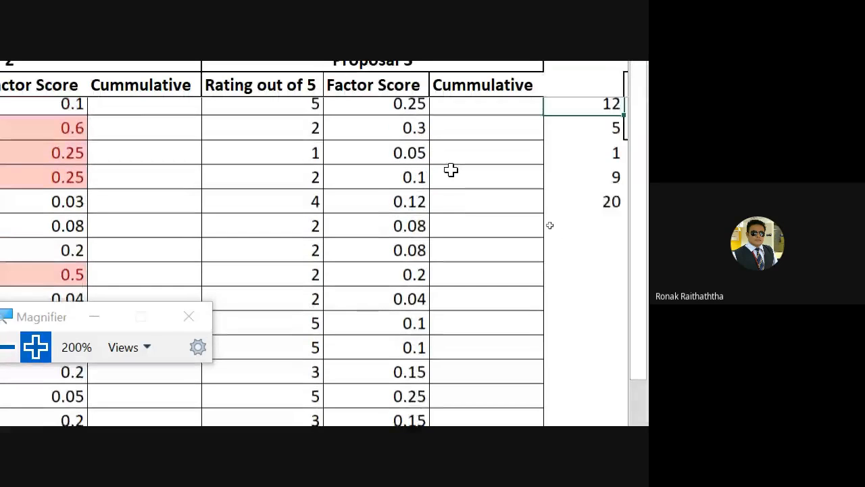
key("Up")
key("Up")
key("Up")
key("Up")
key("Down")
key("Down")
key("Left")
key("Left")
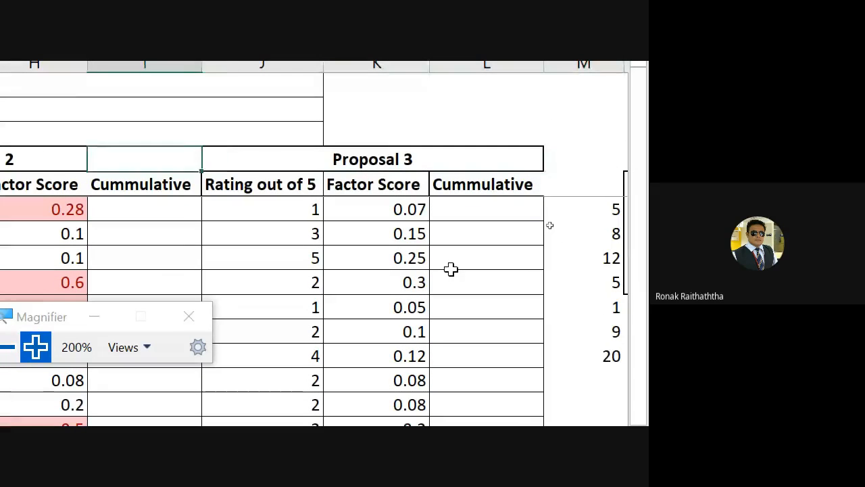
key("Right")
key("Down")
key("Down")
key("Right")
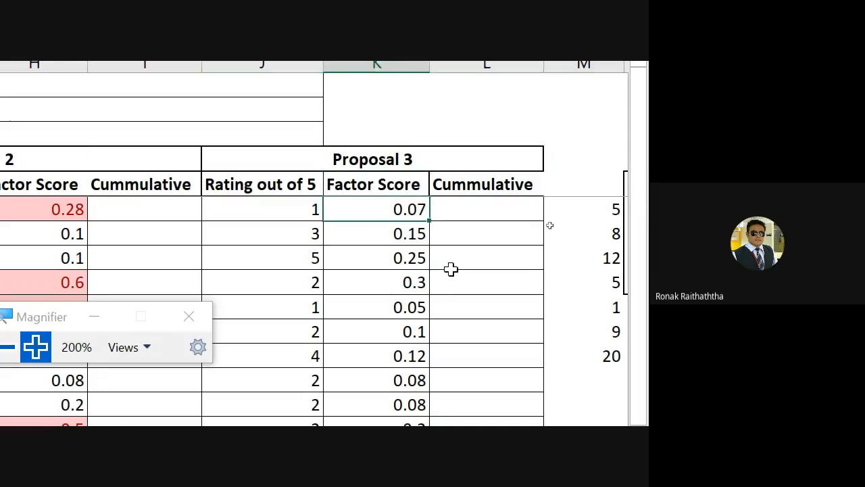
key("ctrl+shift+Down")
key("shift+Up")
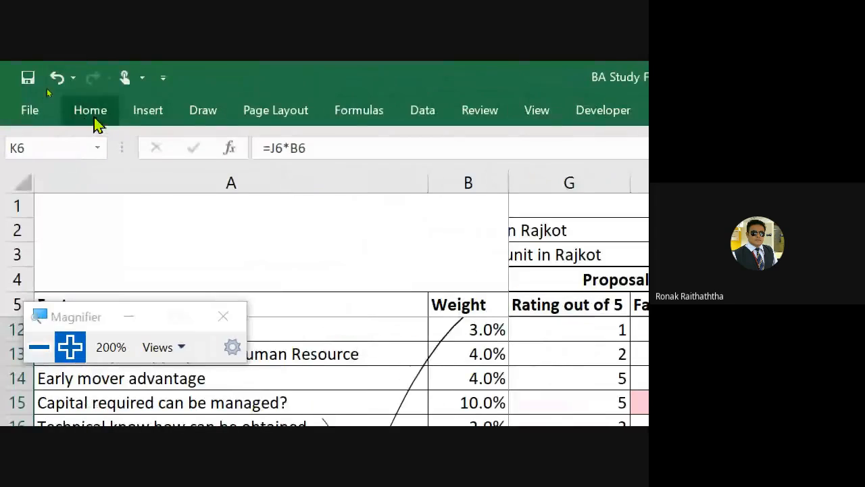
- Highlight the top 5 of Proposal 3's factor scores with Light Red Fill with Dark Red Text and compare the highlights across the proposals
left_click(91, 120)
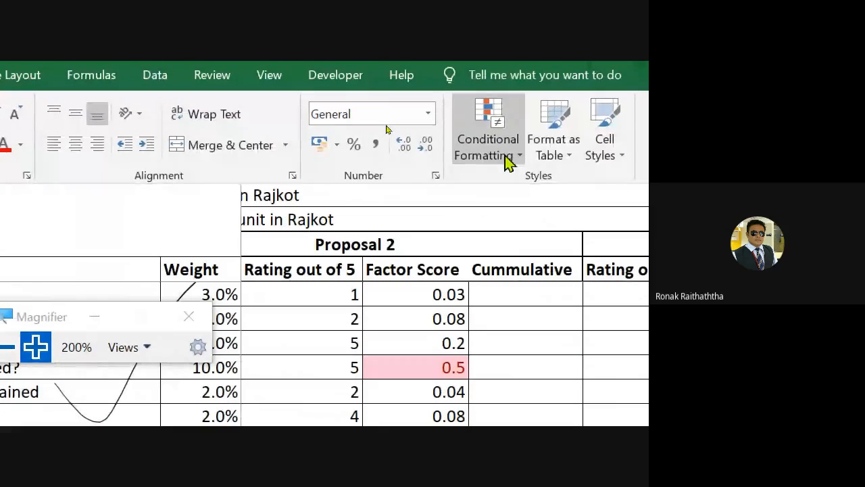
left_click(511, 160)
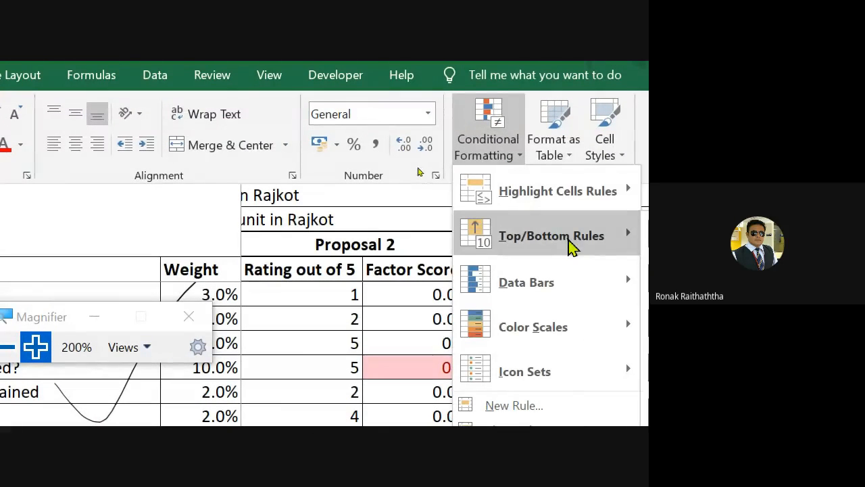
mouse_move(488, 240)
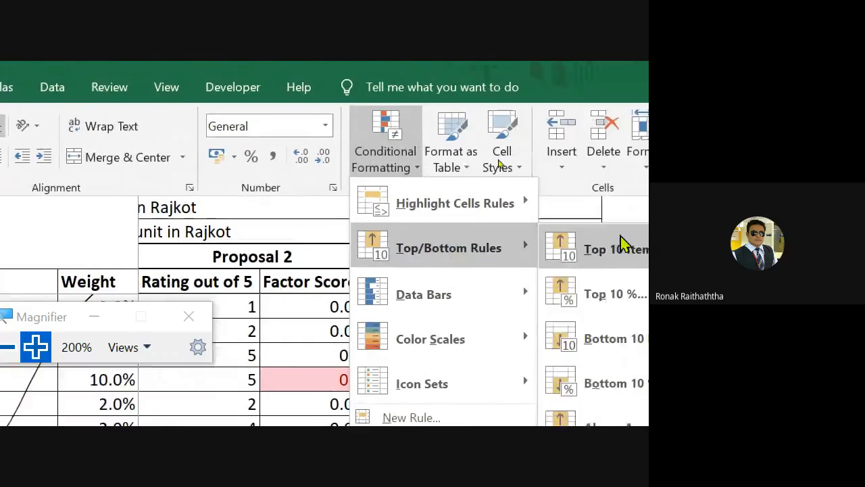
left_click(531, 227)
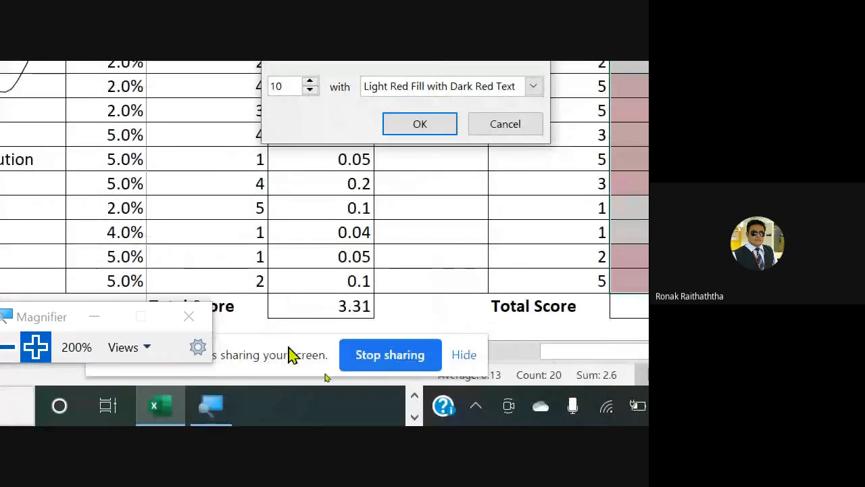
left_click(269, 107)
key("BackSpace")
key("BackSpace")
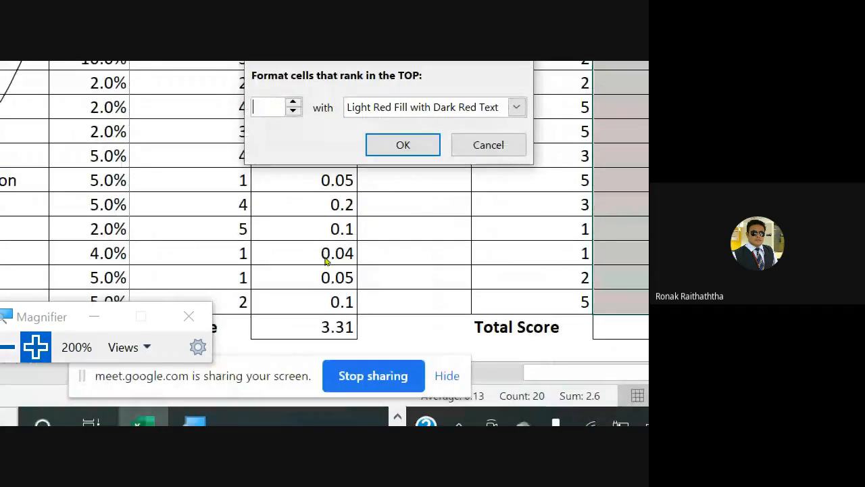
type("5")
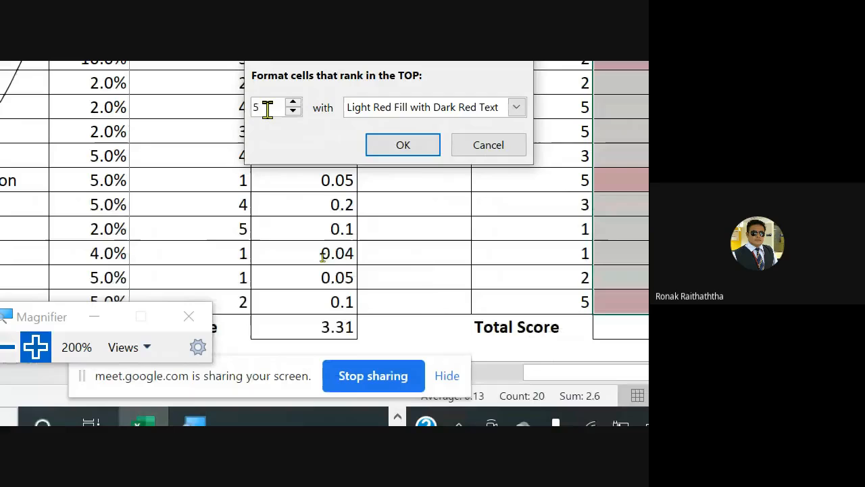
left_click(402, 144)
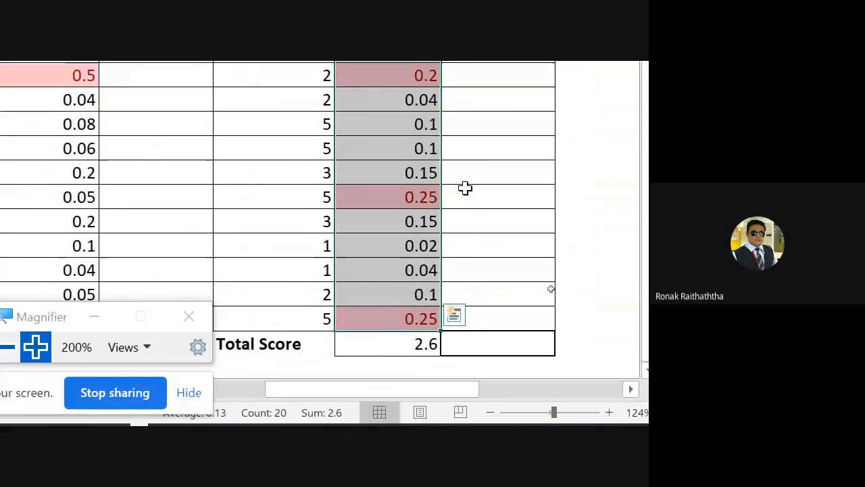
scroll(195, 235, "down", 3)
scroll(195, 234, "up", 4)
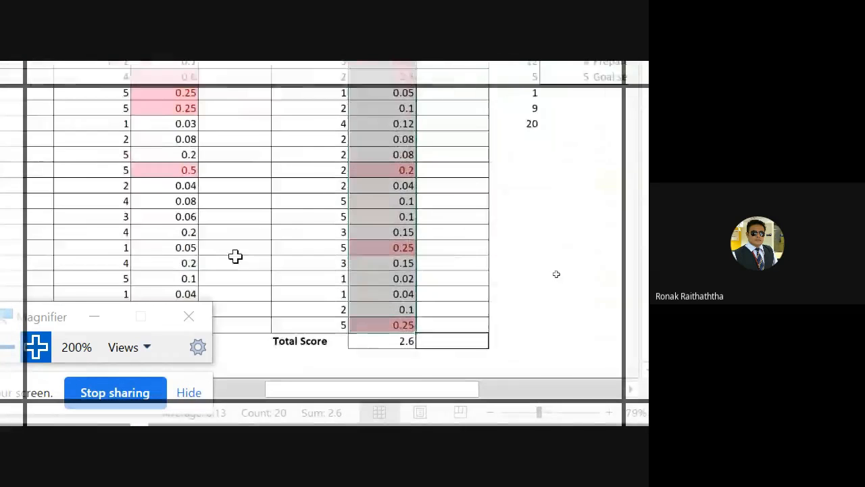
scroll(204, 236, "down", 1)
scroll(204, 236, "down", 2)
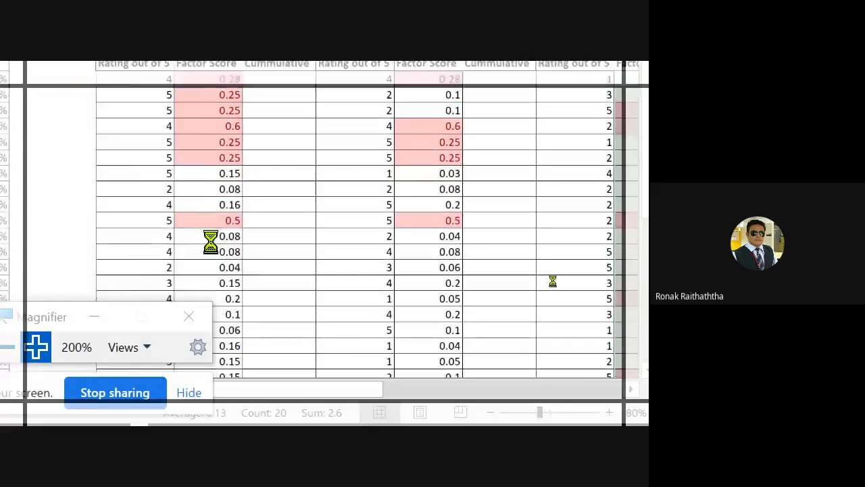
- Return the screen magnifier to 100% and zoom the worksheet to 100% so all three proposals can be read
scroll(210, 247, "down", 2)
scroll(357, 222, "down", 2)
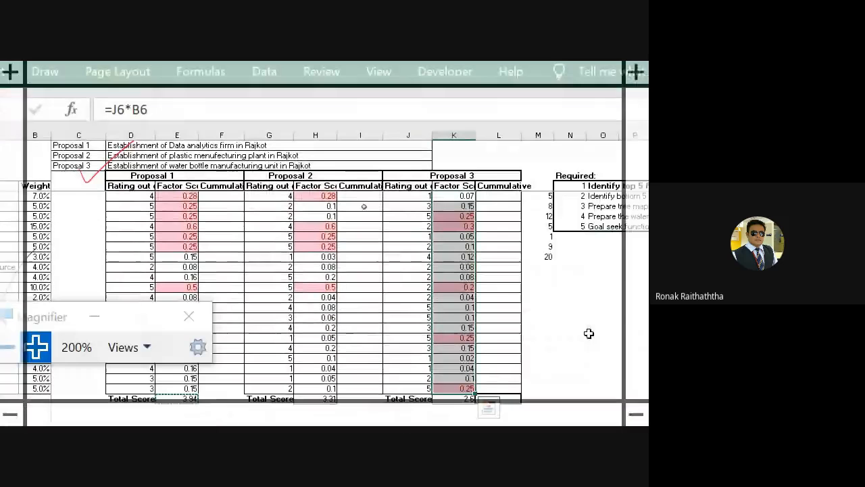
left_click(408, 228)
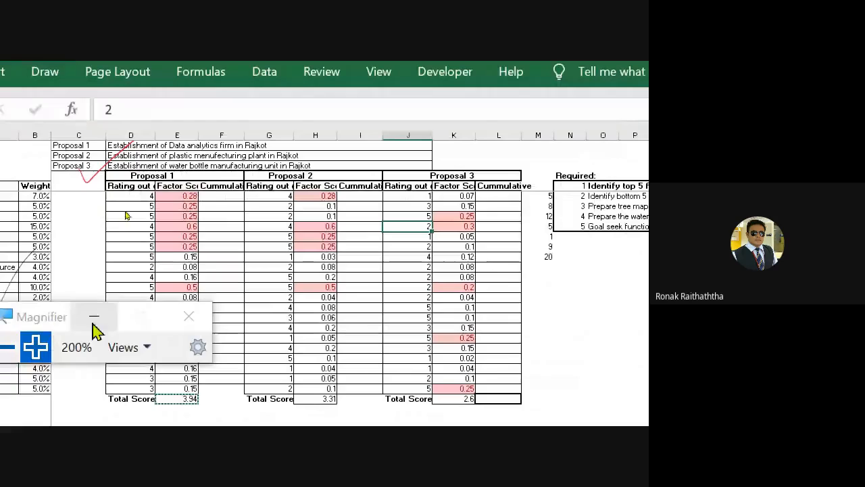
left_click(94, 317)
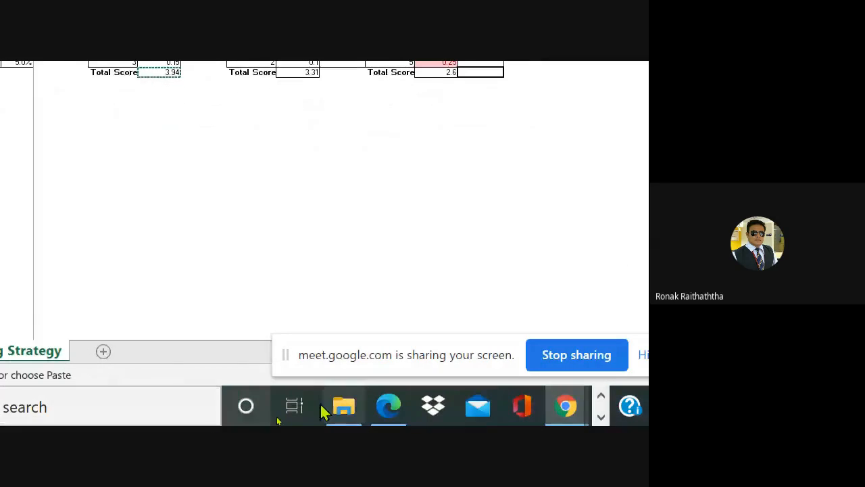
left_click(591, 416)
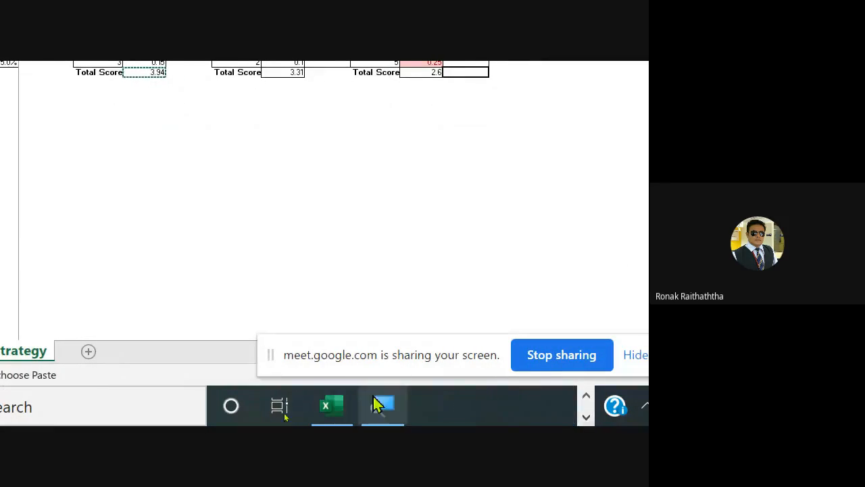
left_click(386, 407)
left_click(28, 350)
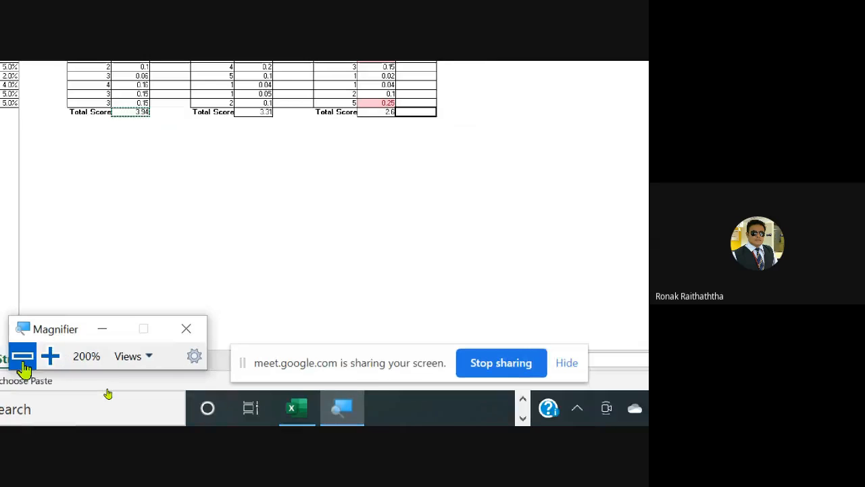
left_click(23, 358)
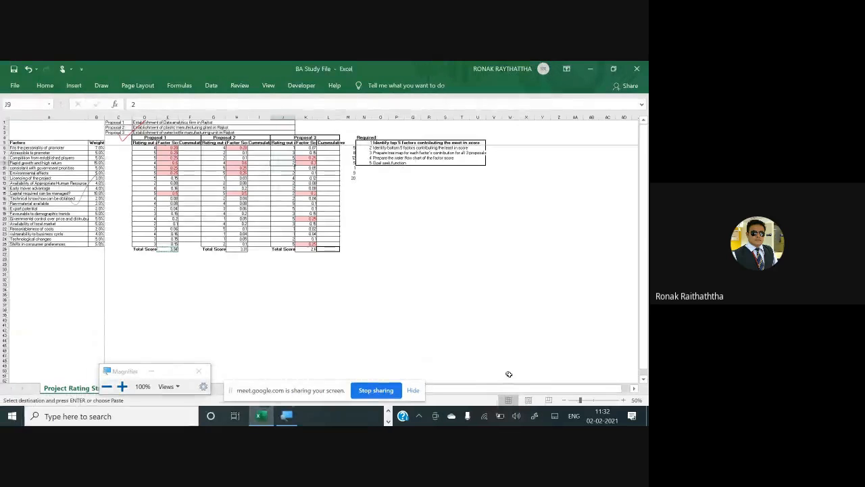
scroll(509, 374, "up", 4)
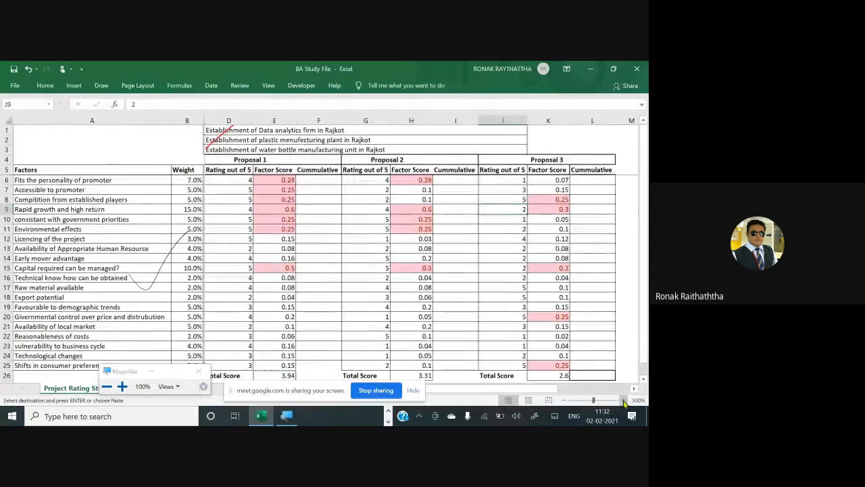
- Select Proposal 1's factor scores E6:E25, leaving out the total score cell
left_click(309, 238)
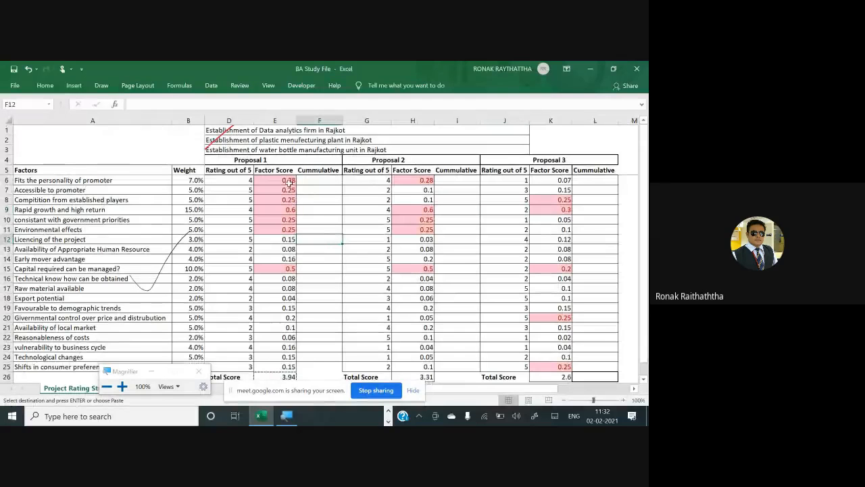
left_click(287, 180)
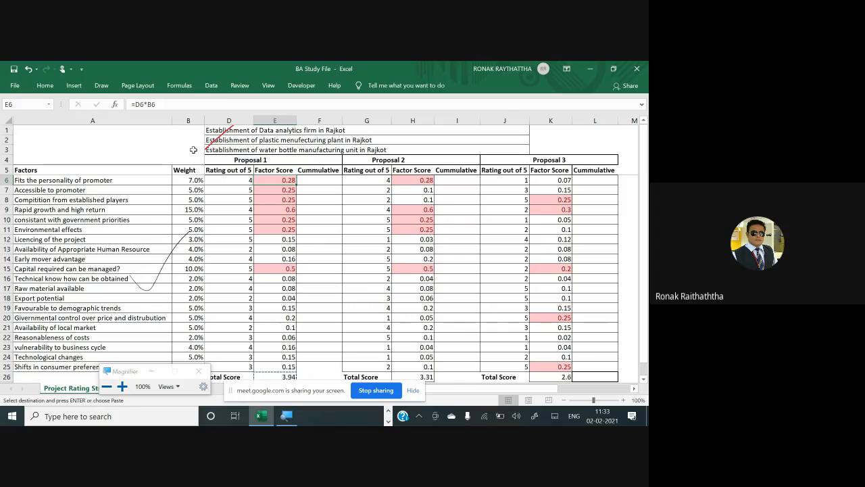
left_click(285, 249)
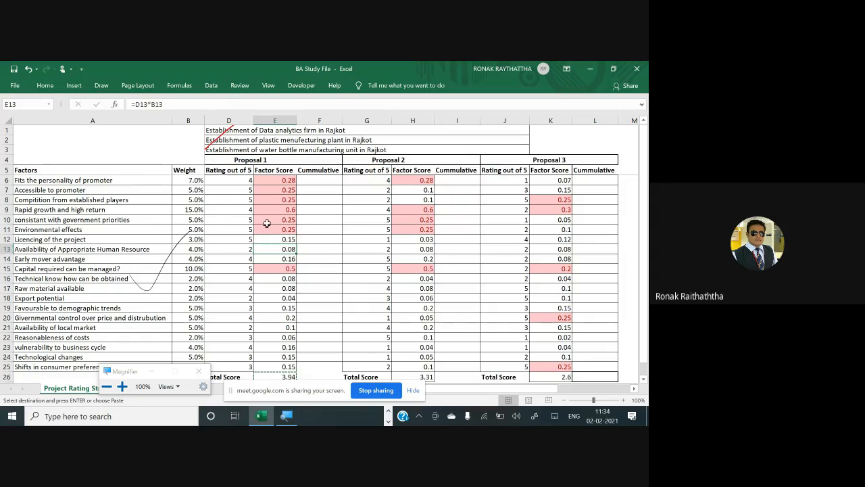
key("ctrl+z")
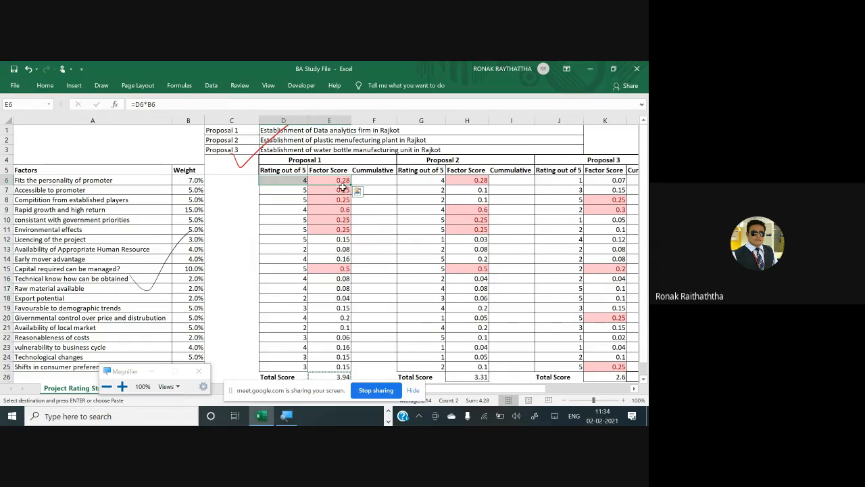
left_click(338, 178)
key("ctrl+shift+Down")
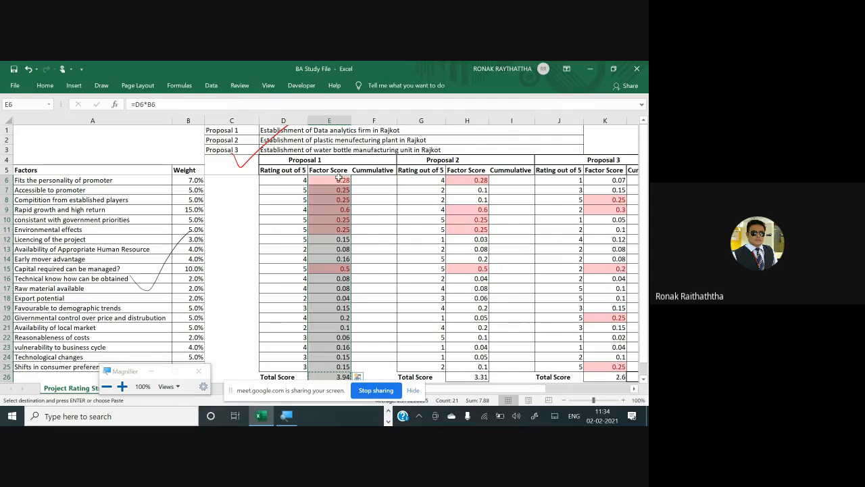
key("shift+Up")
- Start a Bottom 10 Items conditional formatting rule on Proposal 1's factor scores with the count set to 5
left_click(45, 85)
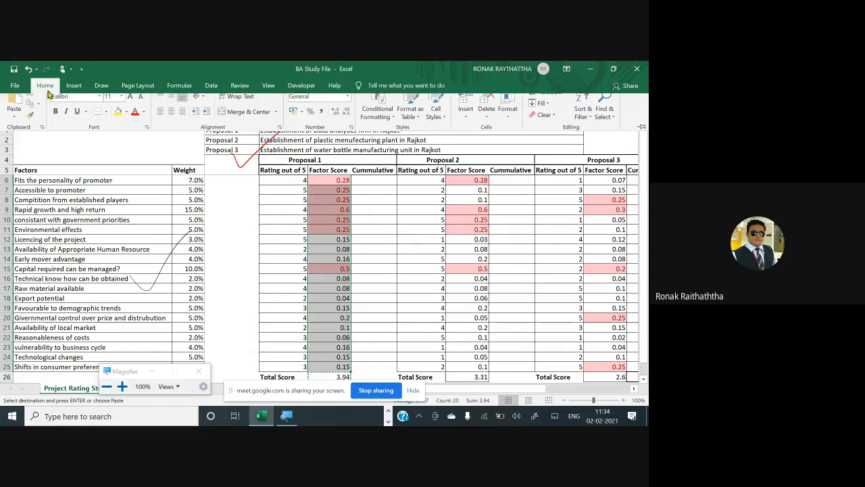
left_click(383, 132)
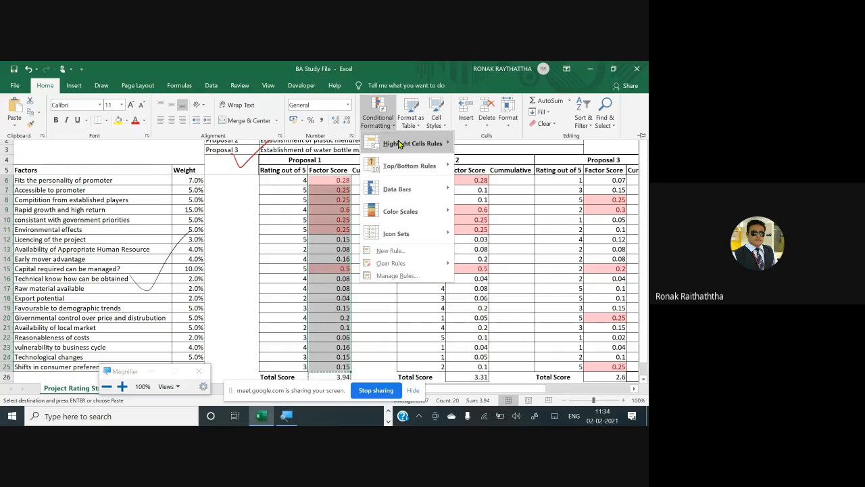
mouse_move(406, 144)
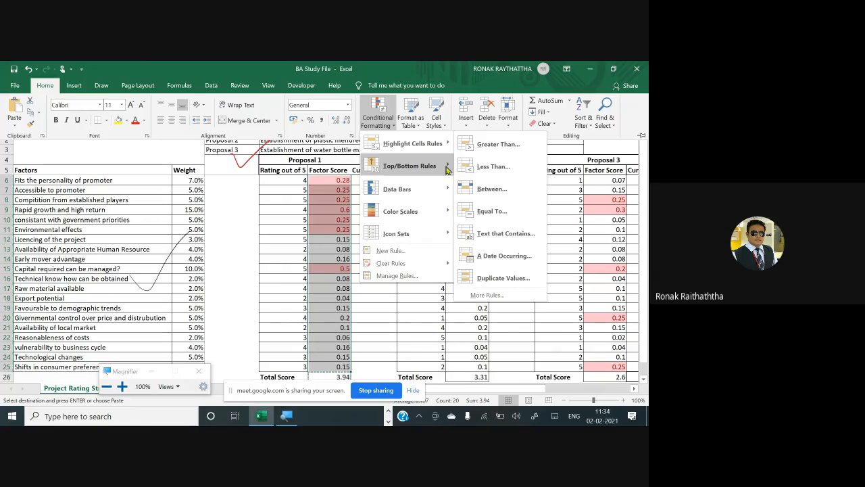
mouse_move(409, 165)
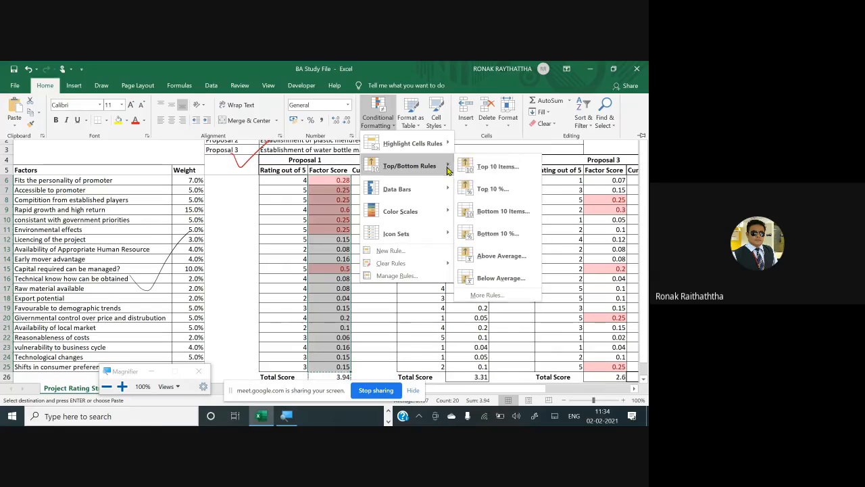
left_click(500, 211)
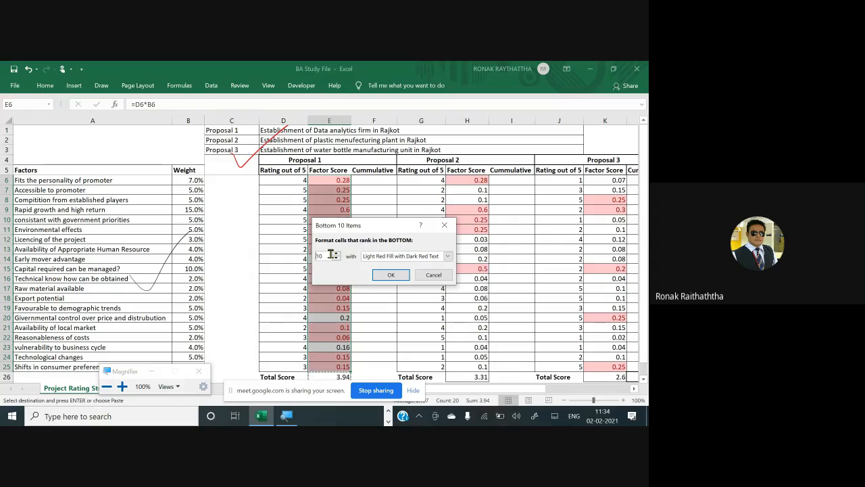
left_click(330, 255)
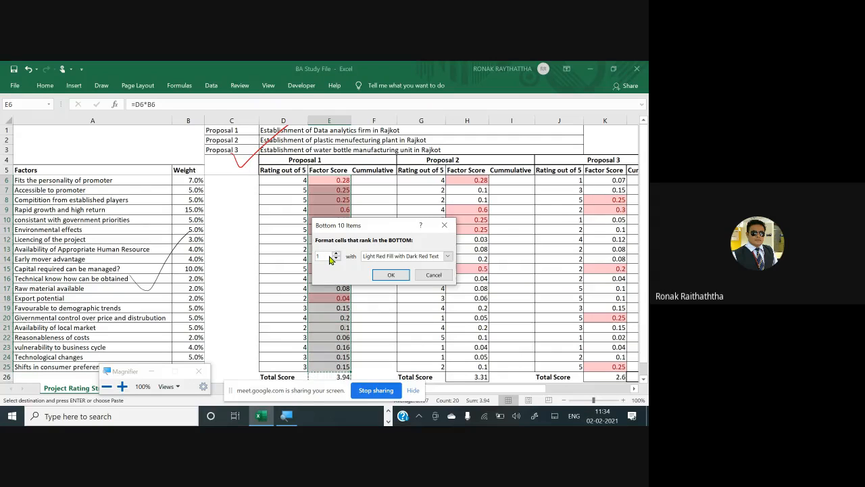
type("5")
key("BackSpace")
key("BackSpace")
key("BackSpace")
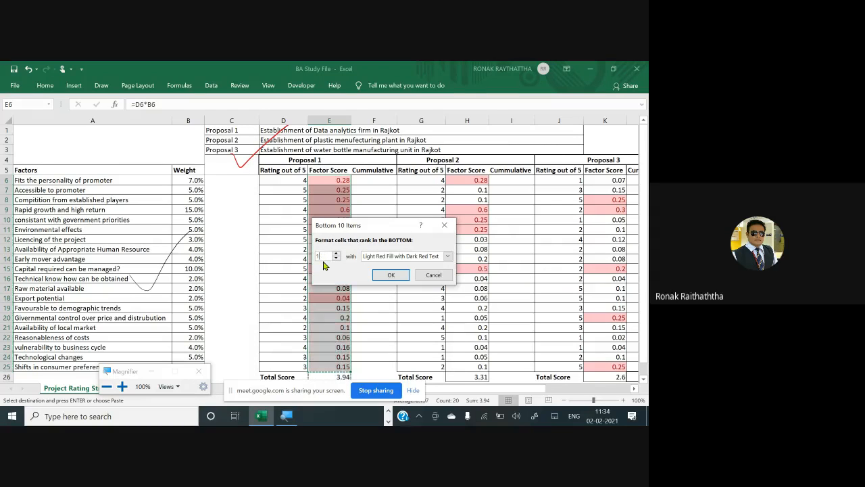
type("5")
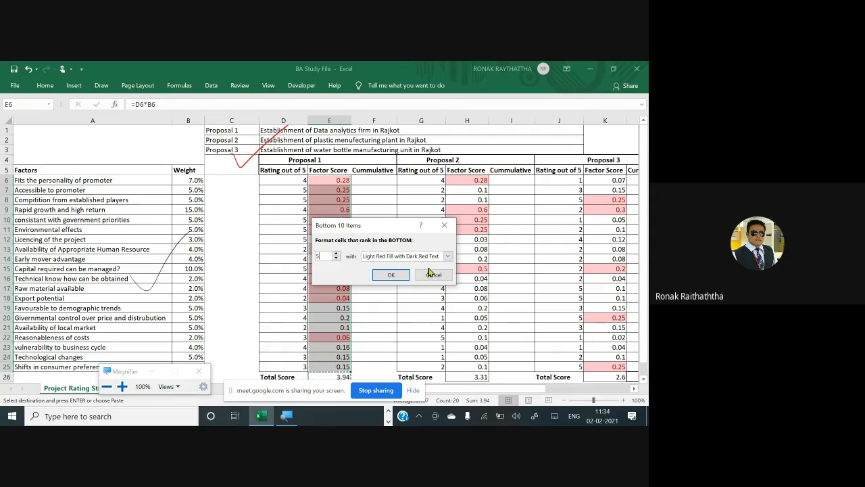
- Apply Yellow Fill with Dark Yellow Text to Proposal 1's bottom 5 factor scores
left_click(447, 257)
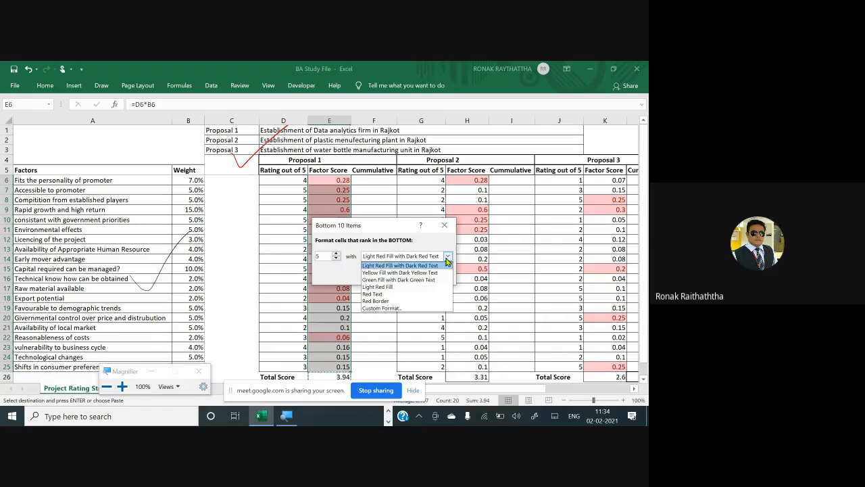
left_click(413, 280)
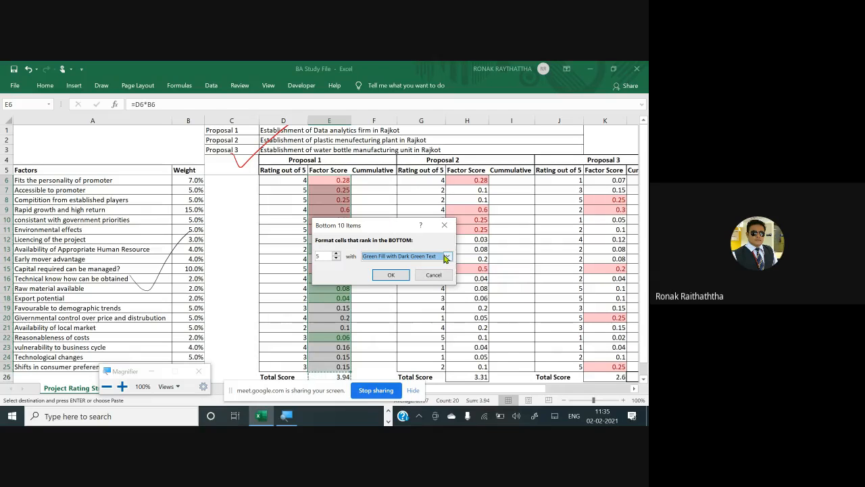
left_click(446, 256)
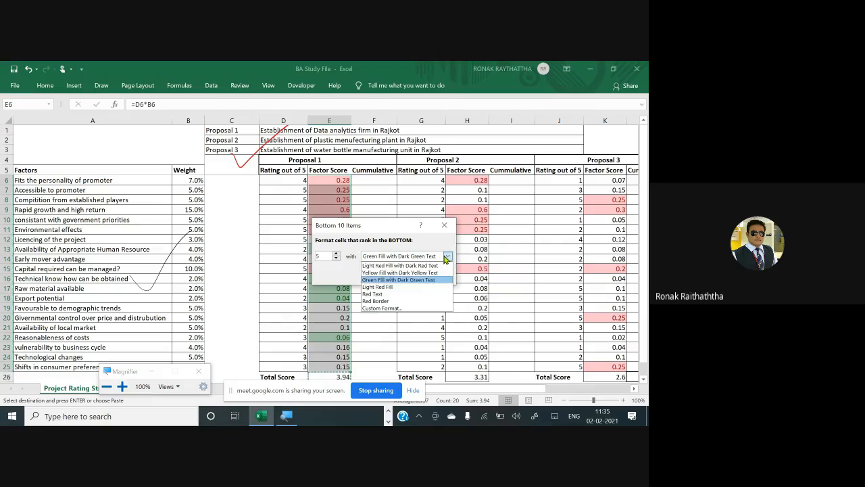
left_click(412, 272)
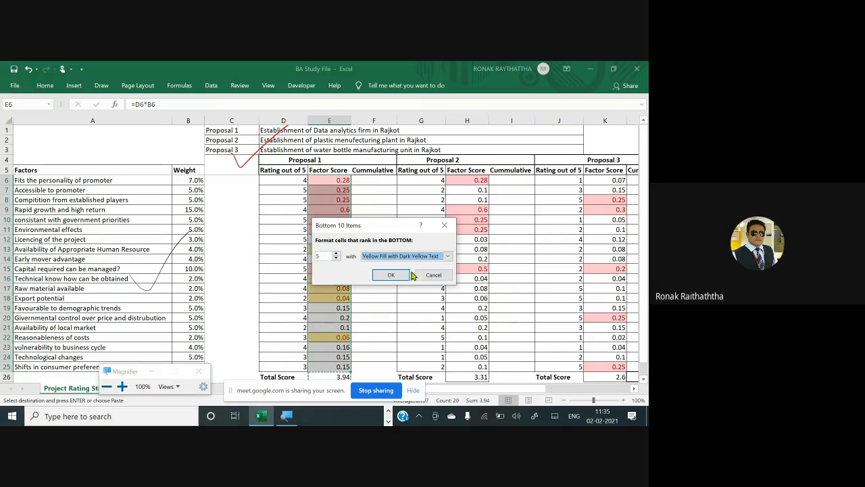
left_click(391, 275)
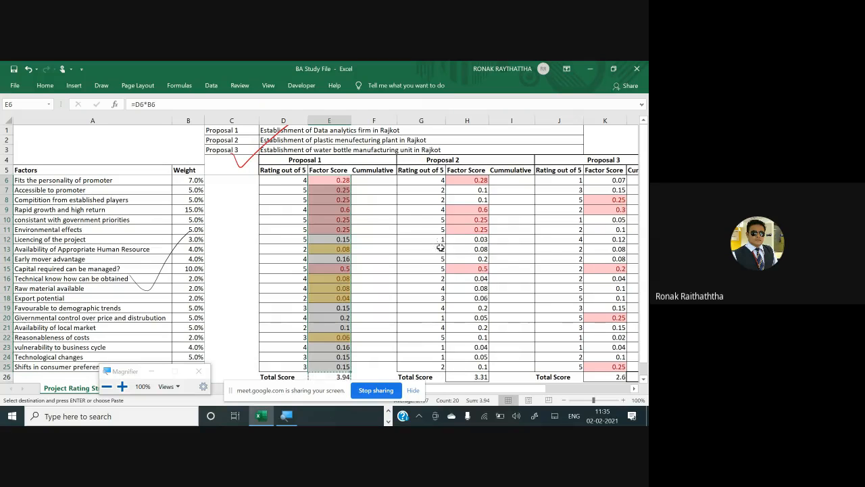
left_click(457, 220)
left_click(473, 179)
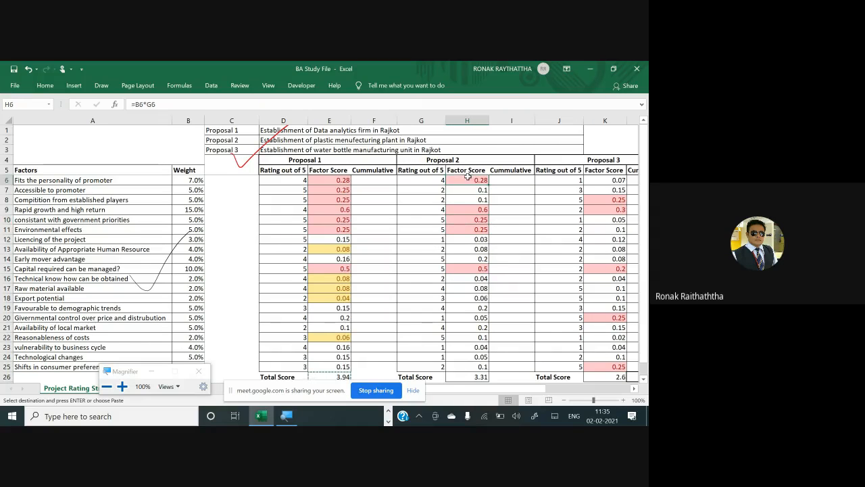
left_click_drag(473, 179, 496, 363)
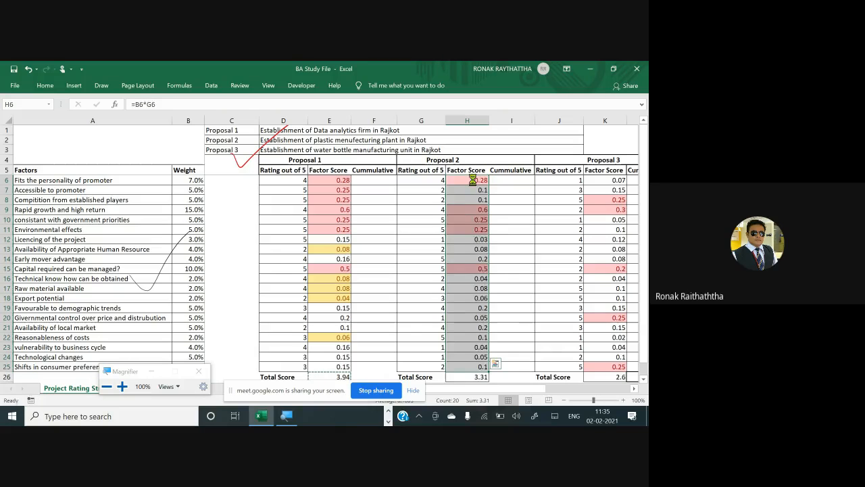
key("ctrl+v")
key("ctrl+z")
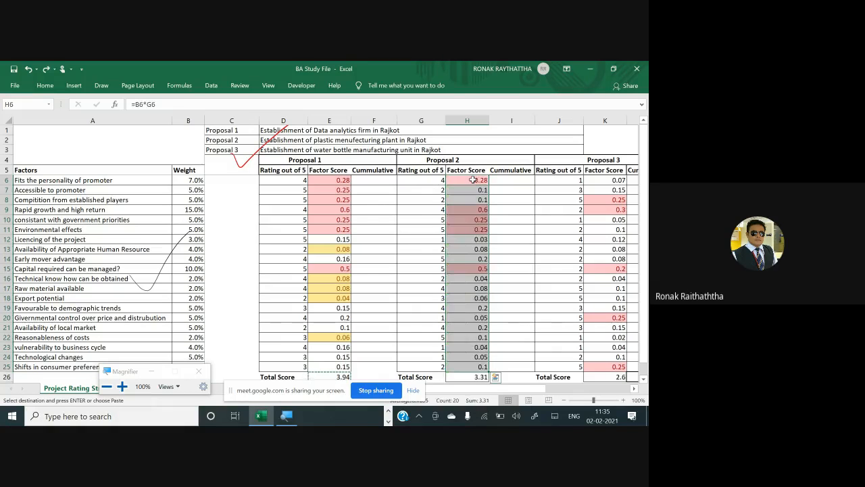
- Highlight the bottom 5 of Proposal 2's factor scores H6:H25 with a Bottom 10 Items rule using Yellow Fill with Dark Yellow Text
left_click(473, 179)
left_click_drag(473, 180, 473, 366)
left_click(45, 87)
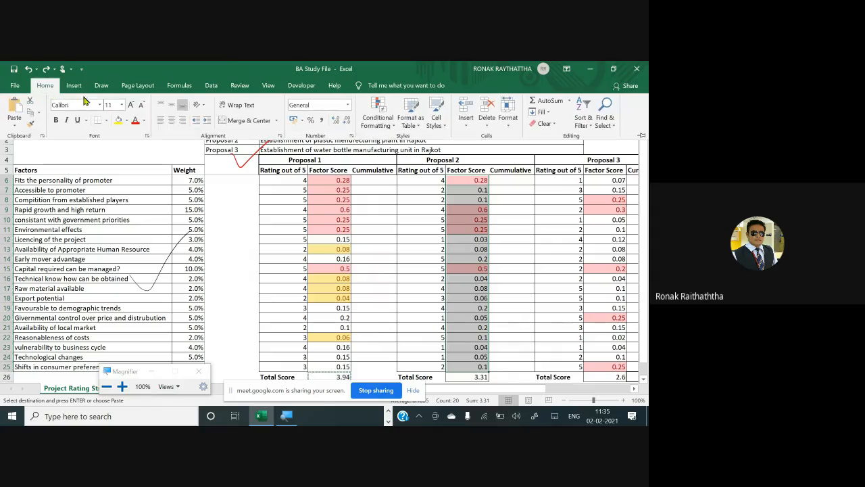
left_click(377, 119)
mouse_move(392, 154)
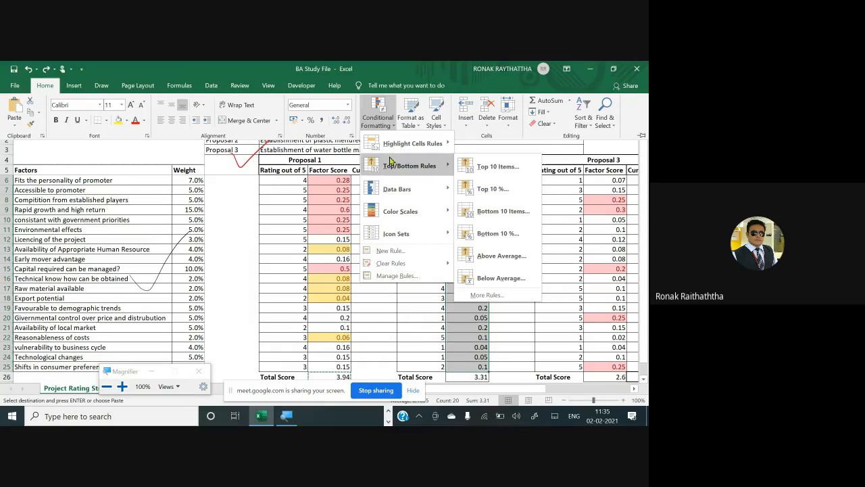
left_click(483, 214)
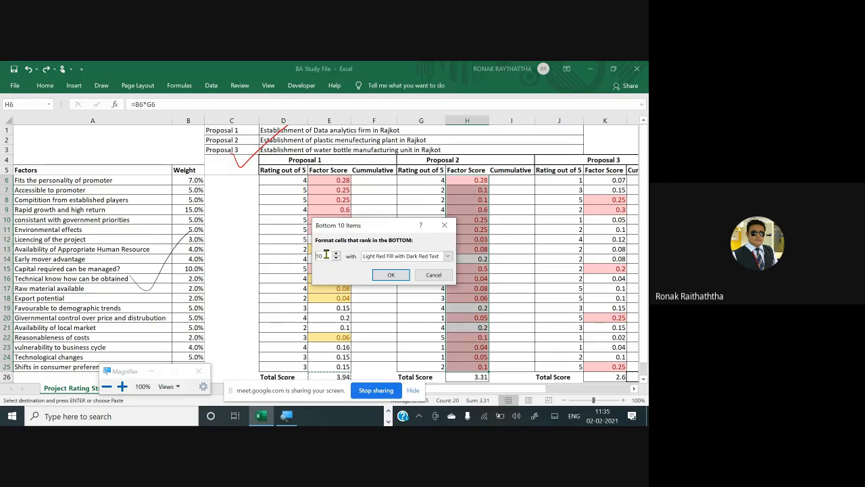
double_click(323, 256)
type("05")
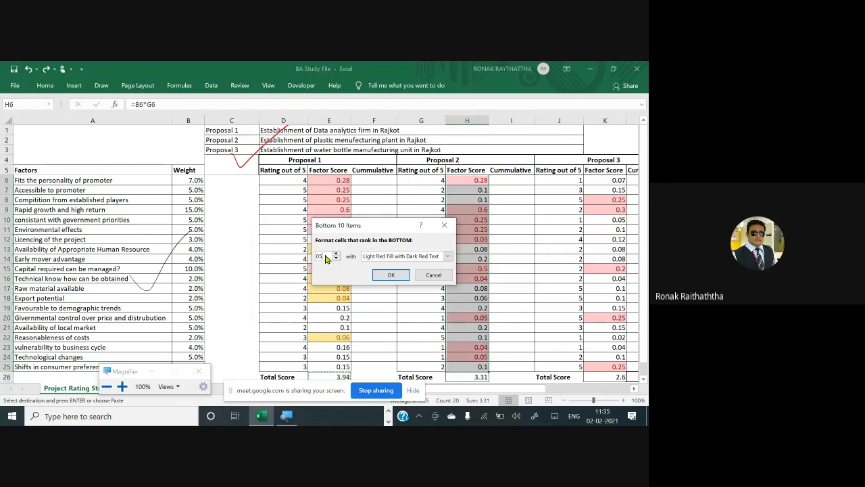
left_click(436, 256)
left_click(403, 274)
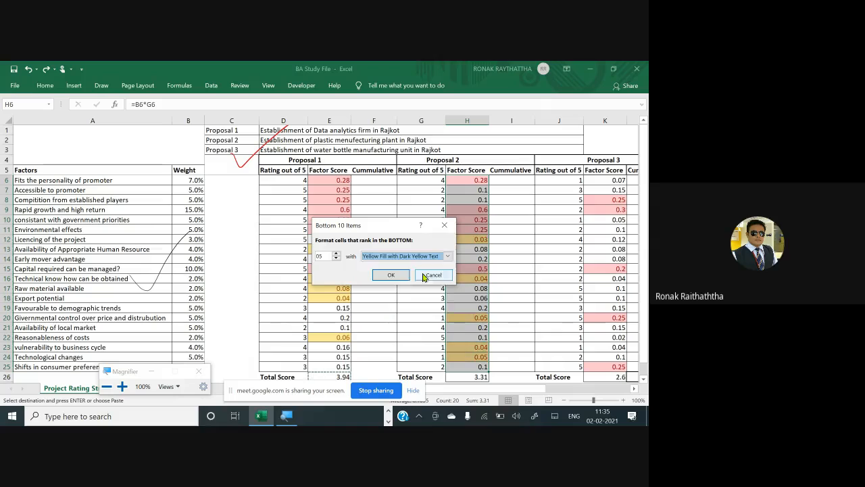
left_click(392, 275)
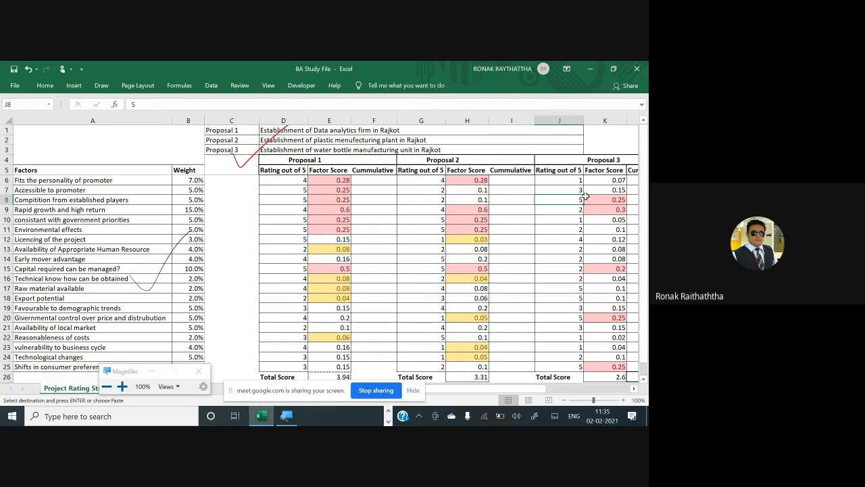
- Select Proposal 3's factor scores K6:K25, leaving out the total score cell
left_click(587, 219)
key("Right")
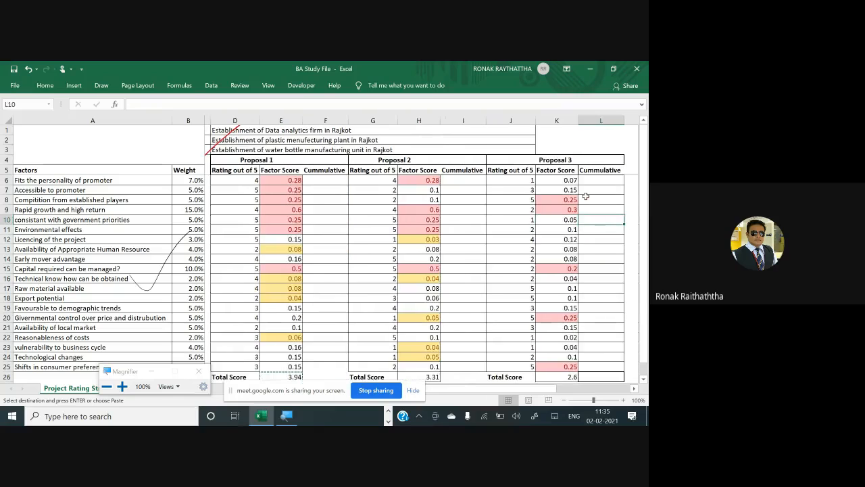
key("Right")
key("Left")
key("Left")
key("Up")
key("Up")
key("Up")
key("Up")
key("ctrl+shift+Down")
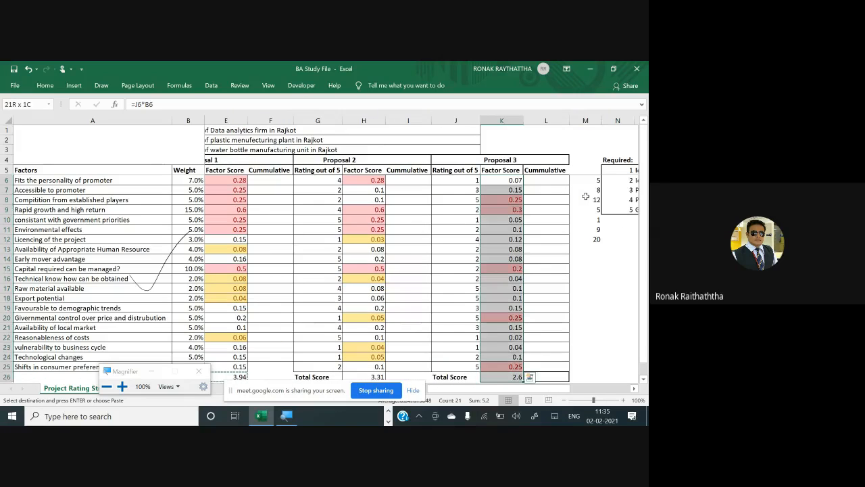
key("shift+Up")
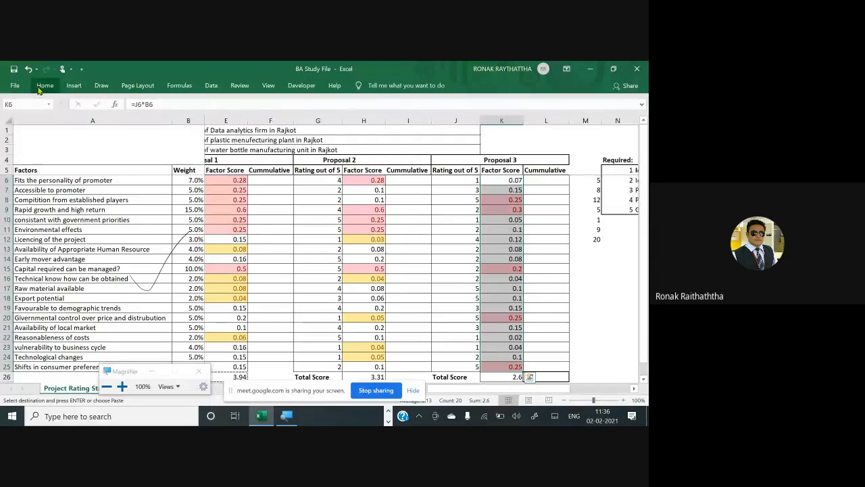
- Highlight the bottom 5 of Proposal 3's factor scores with a Bottom 10 Items rule using Light Red Fill with Dark Red Text
left_click(43, 86)
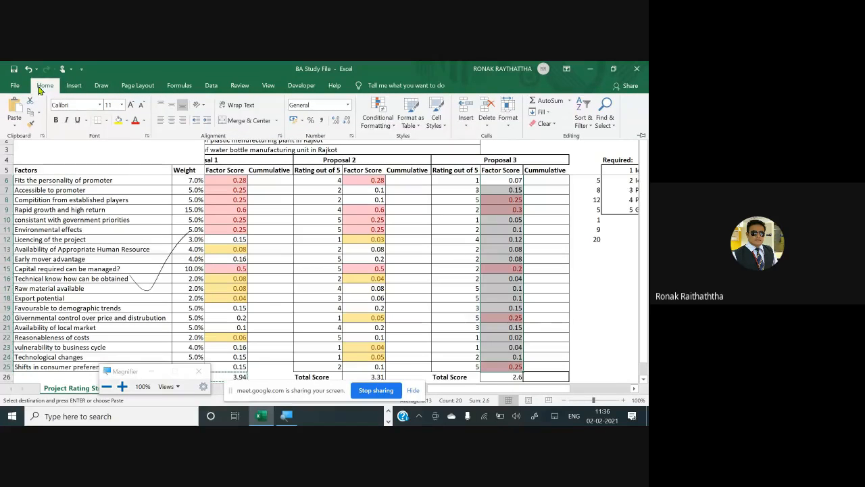
left_click(382, 123)
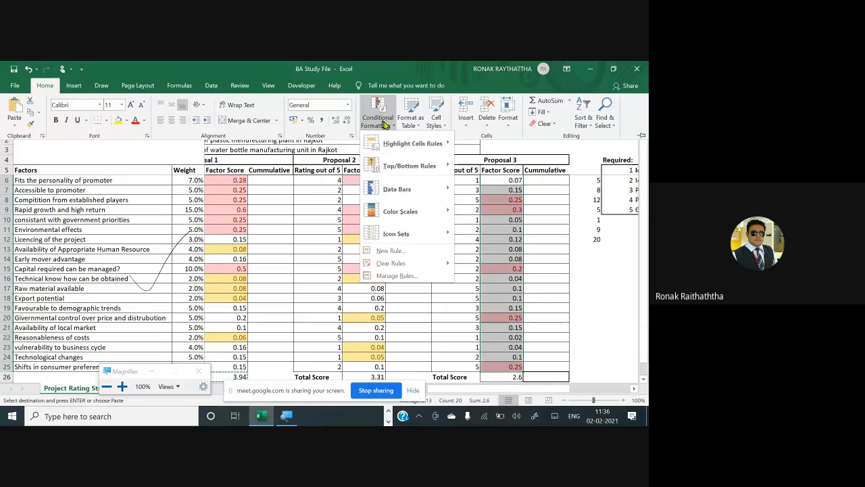
mouse_move(408, 147)
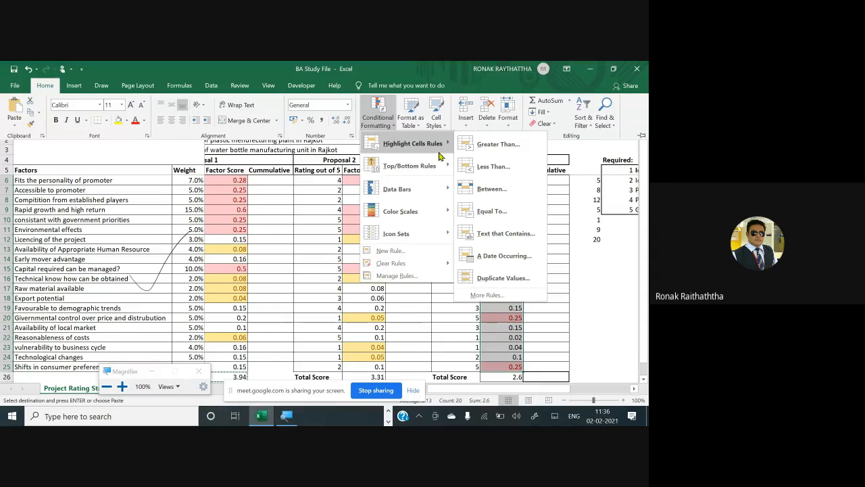
mouse_move(432, 165)
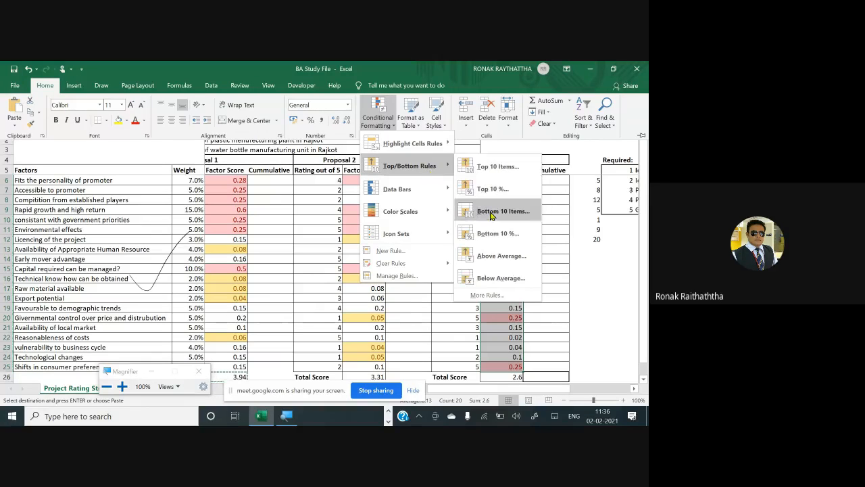
left_click(500, 211)
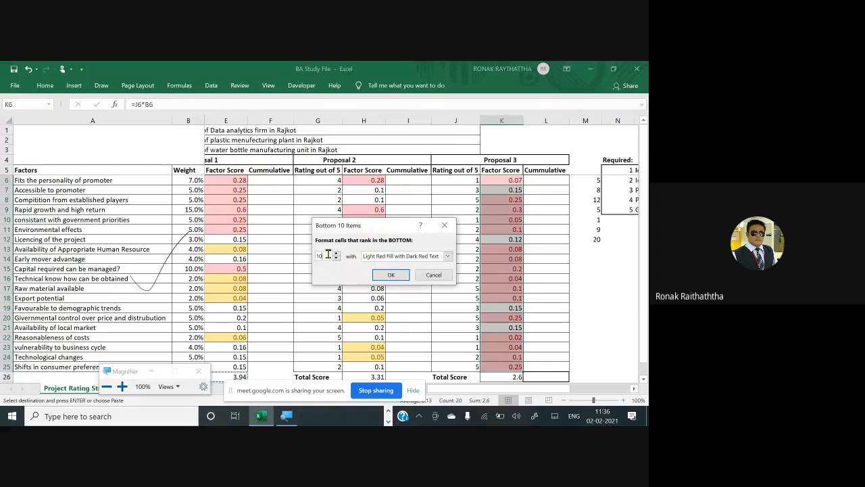
type("05")
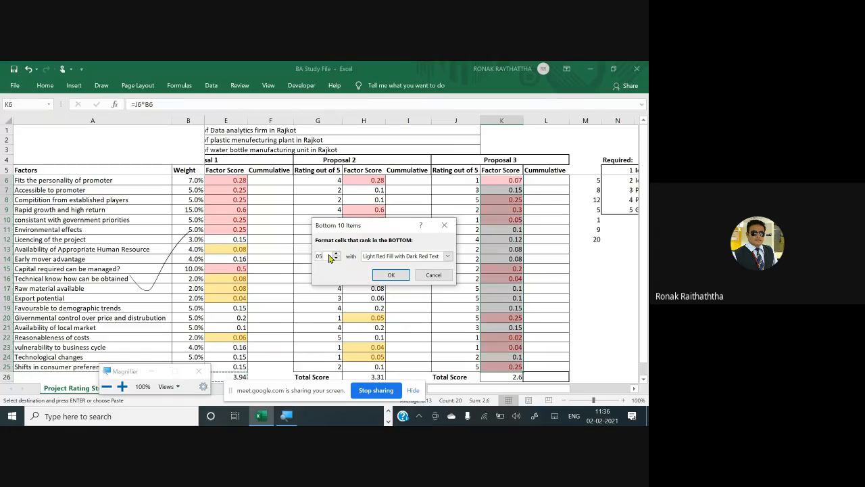
left_click(389, 274)
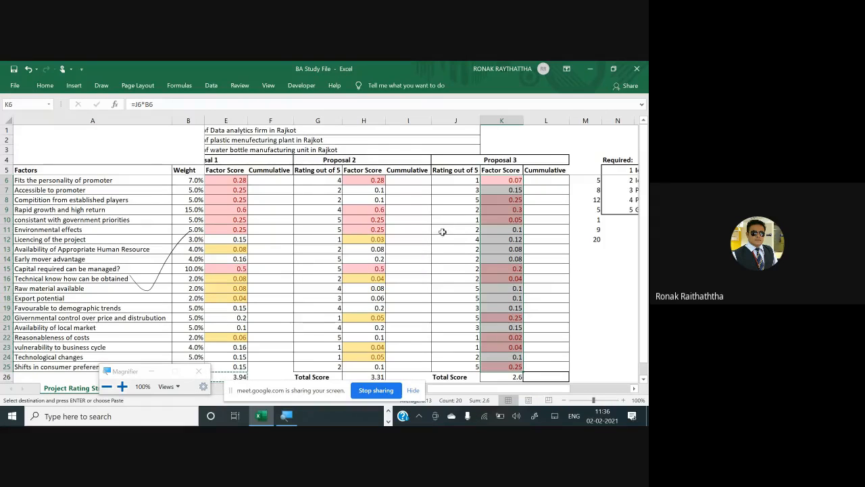
- Apply a Bottom 10 Items rule with count 10 and Yellow Fill with Dark Yellow Text to Proposal 3's factor scores
left_click(52, 86)
left_click(377, 115)
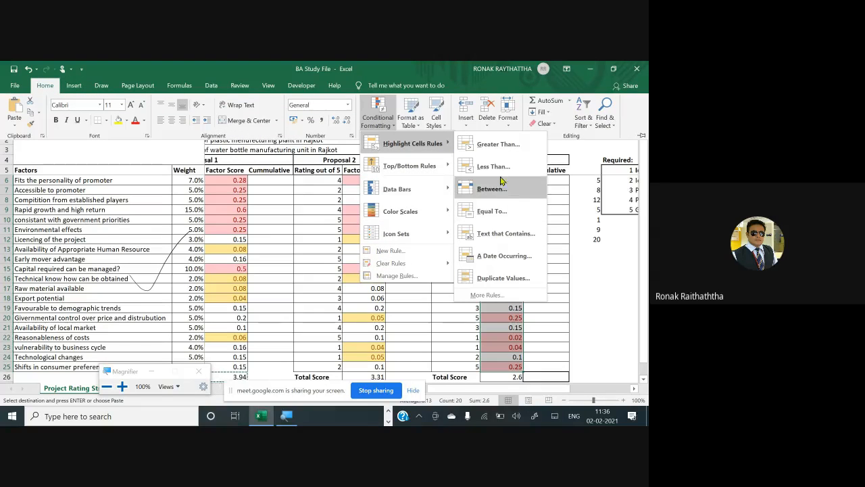
mouse_move(439, 166)
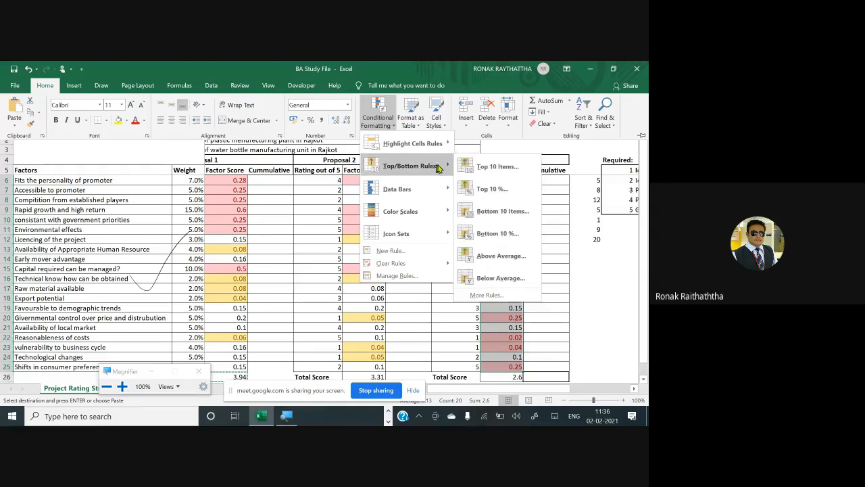
left_click(481, 217)
left_click(448, 256)
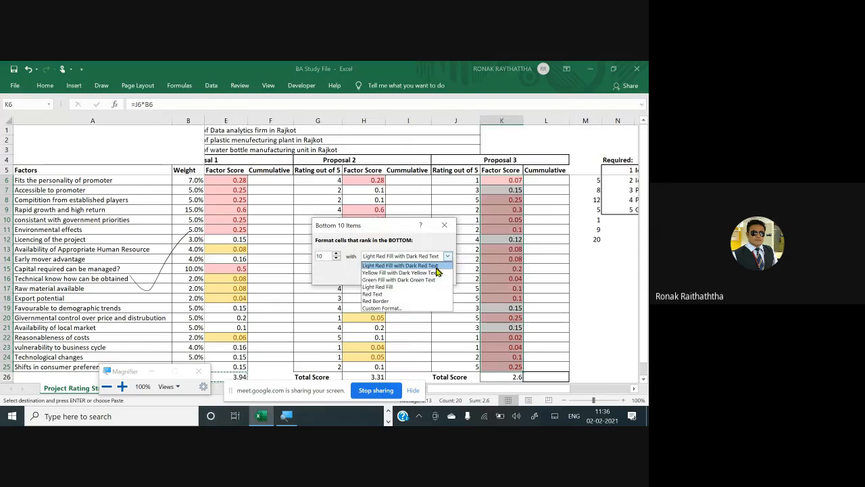
left_click(426, 273)
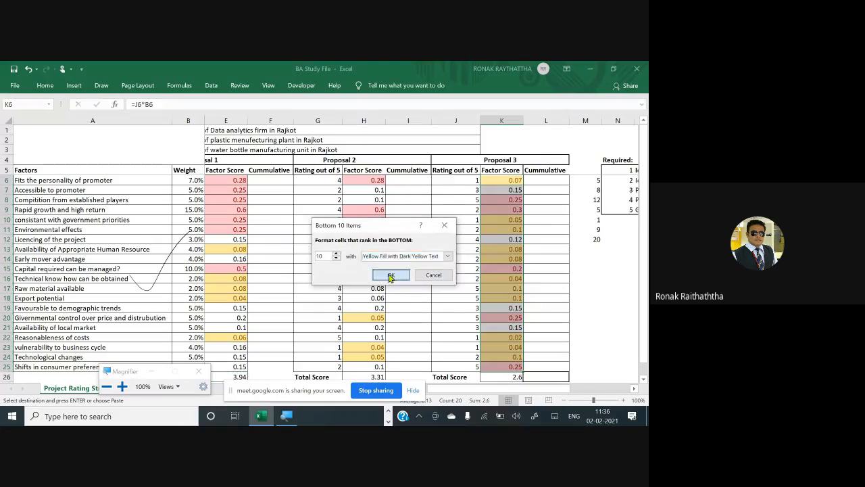
left_click(388, 274)
left_click(412, 238)
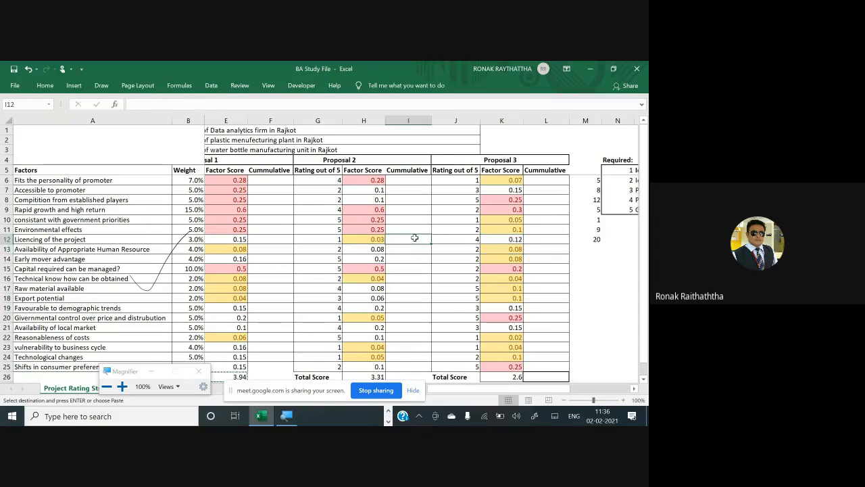
scroll(414, 237, "down", 5)
scroll(414, 237, "up", 5)
left_click(402, 201)
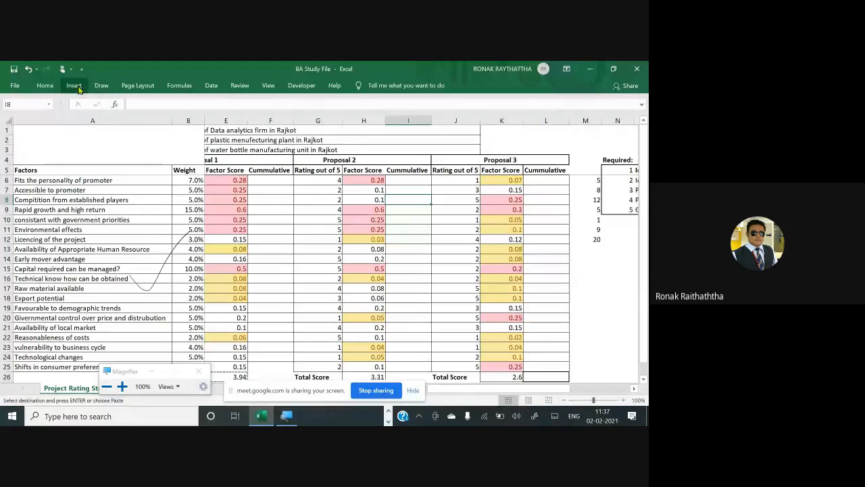
- Magnify the screen to 200% and open the hierarchy chart choices
left_click(121, 386)
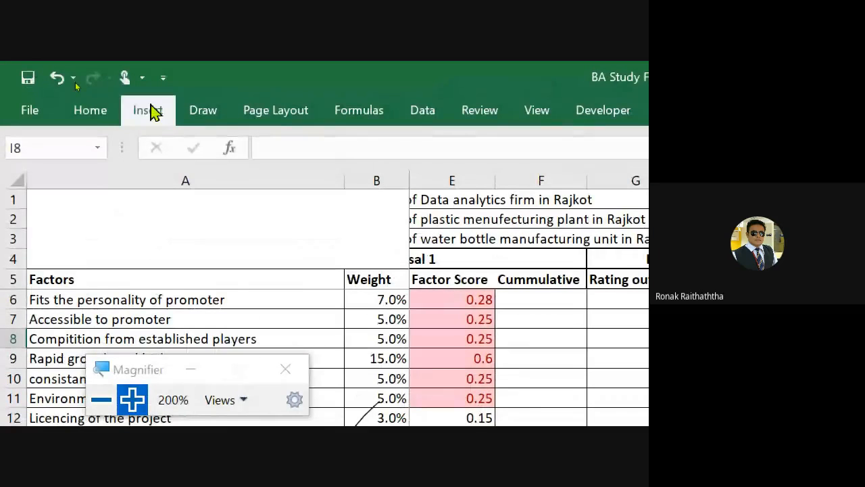
left_click(150, 110)
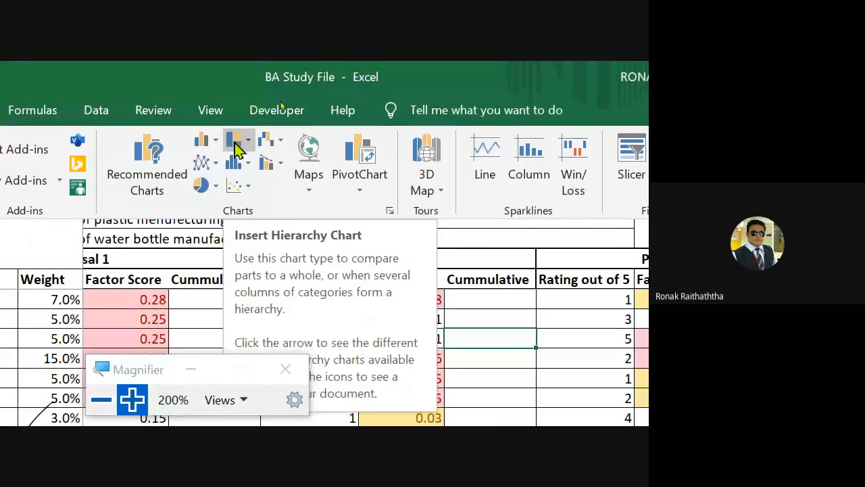
left_click(248, 140)
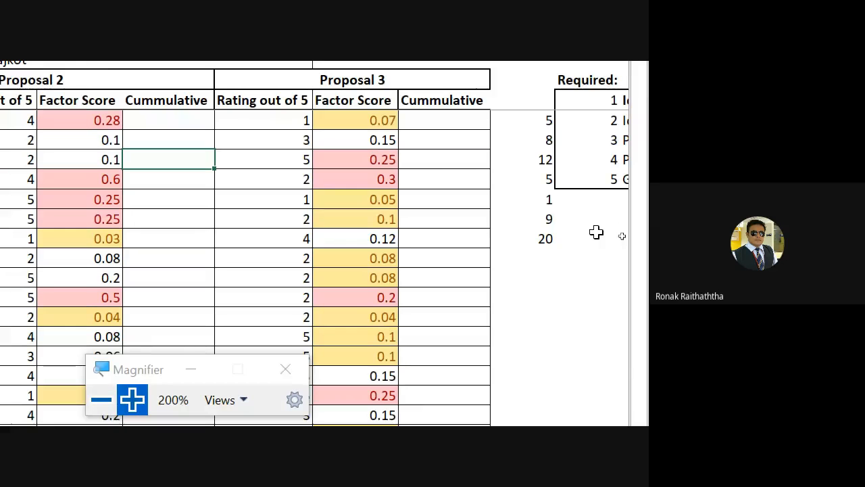
- Review the list of required tasks beside the Proposal 3 columns
key("Right")
key("Right")
key("Right")
key("Right")
key("Right")
key("Right")
key("Right")
key("Right")
key("Right")
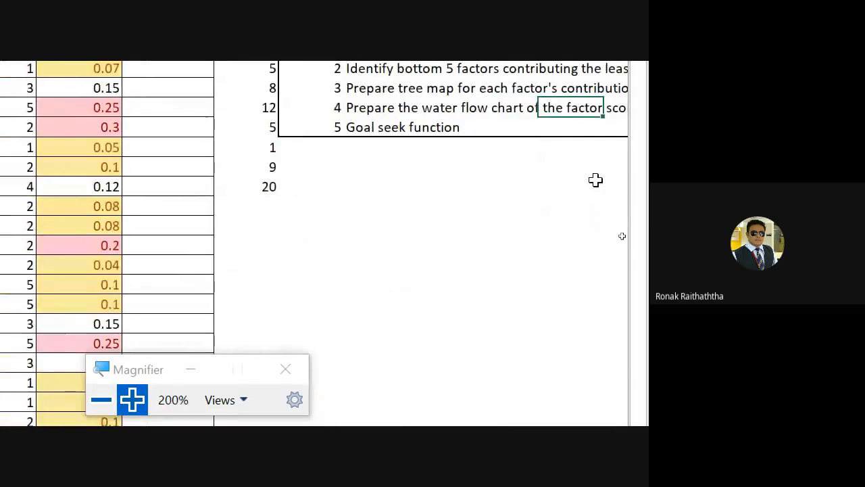
key("Up")
key("Up")
key("Up")
key("Down")
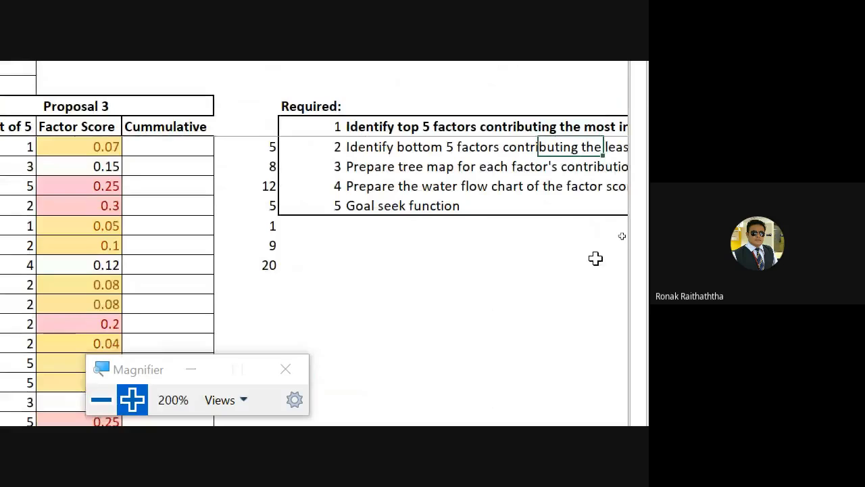
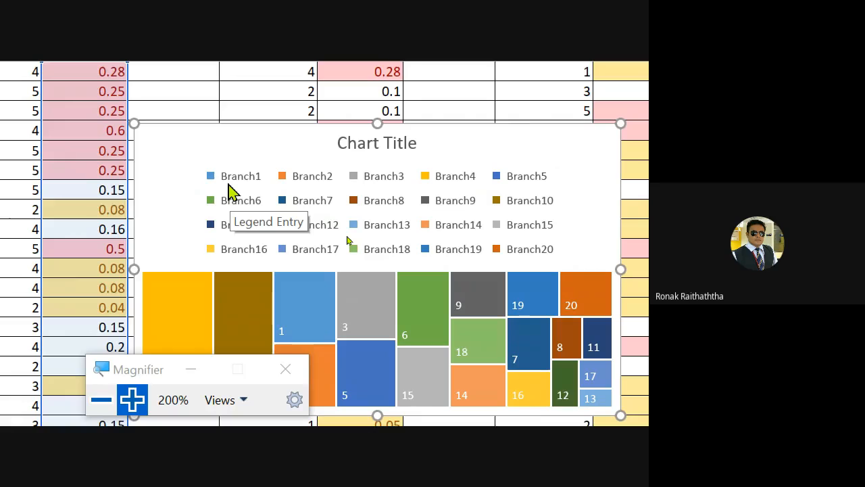
- Delete the treemap with generic branch labels and select the factor names A6:A25 together with Proposal 1's factor scores E6:E25
left_click(256, 142)
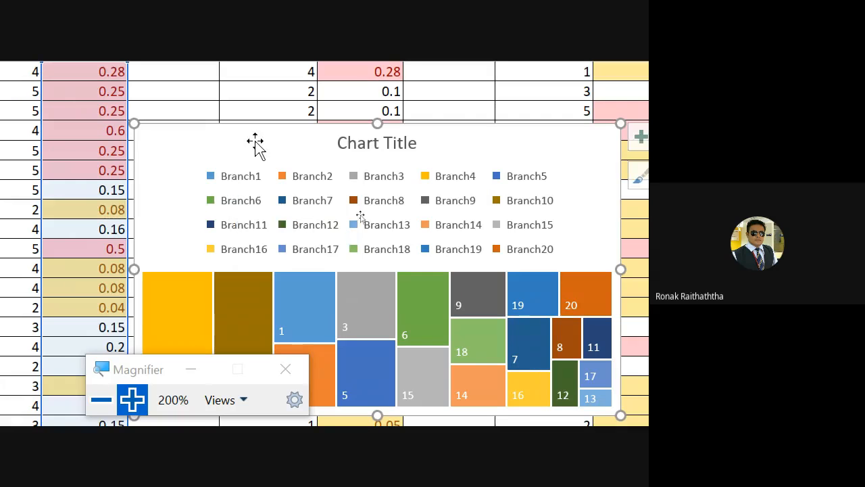
key("Delete")
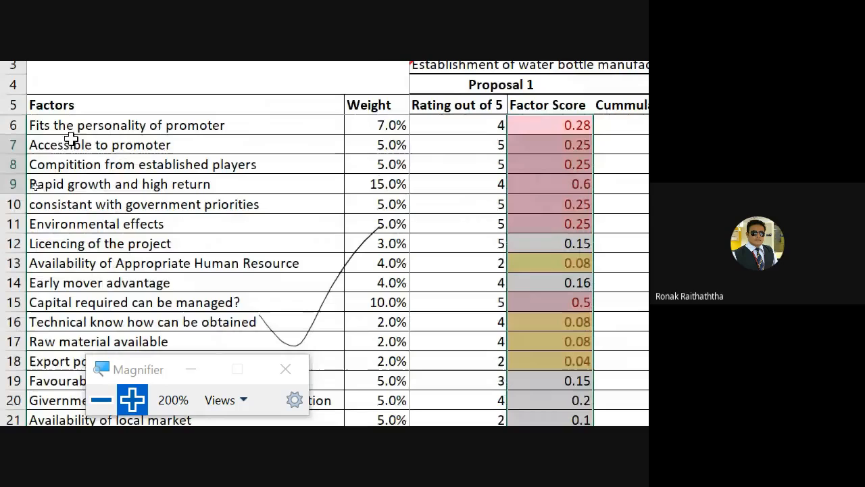
left_click(85, 123)
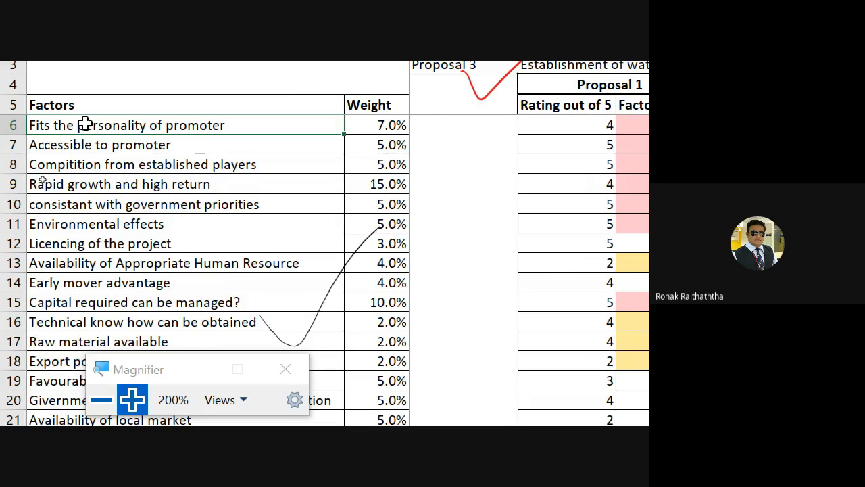
key("ctrl+shift+Down")
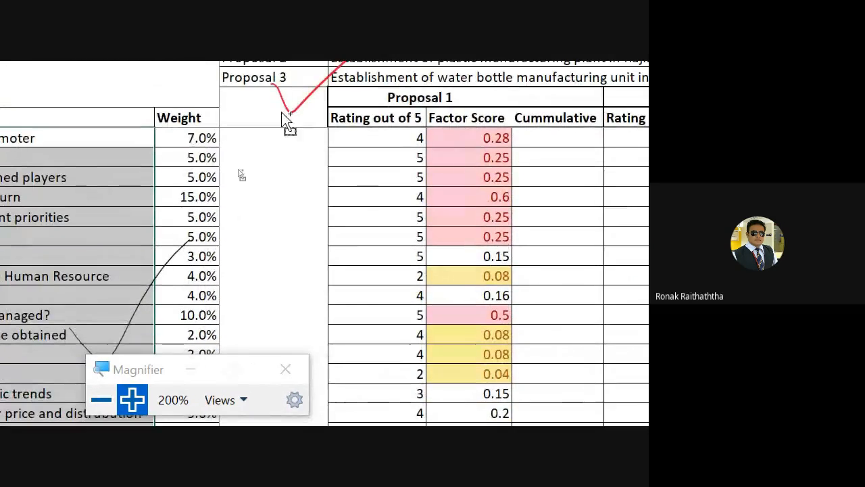
left_click(476, 135)
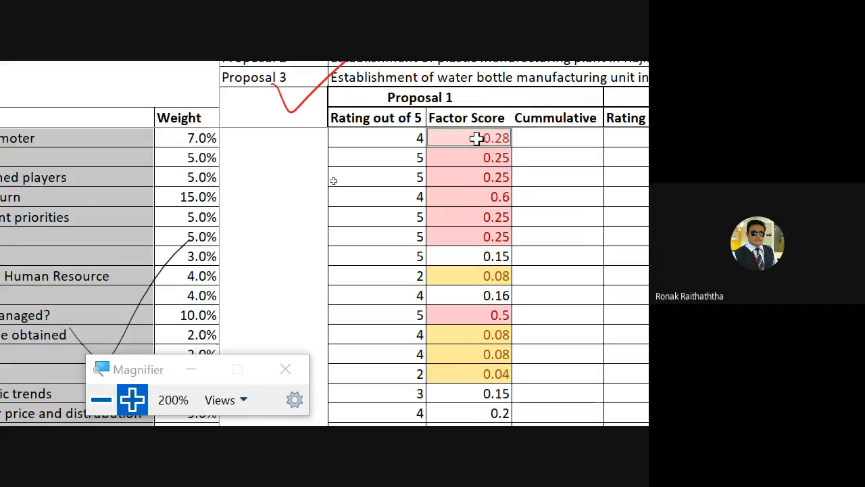
left_click_drag(477, 139, 480, 379)
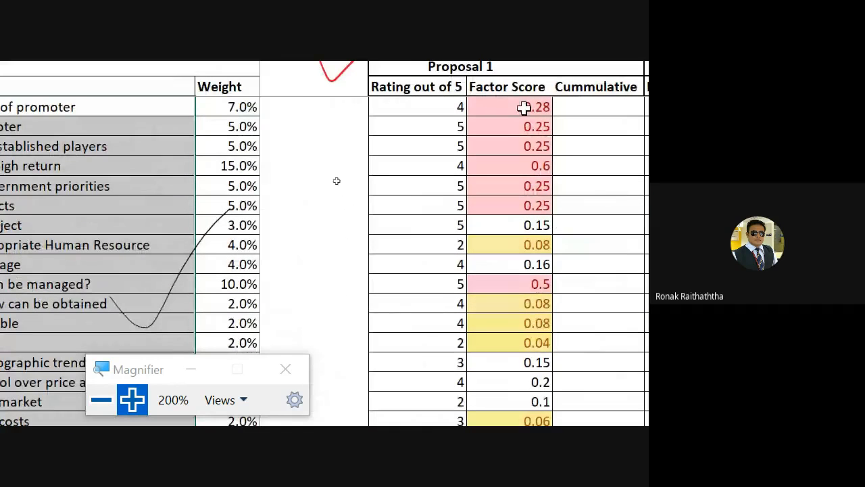
left_click_drag(521, 108, 508, 388)
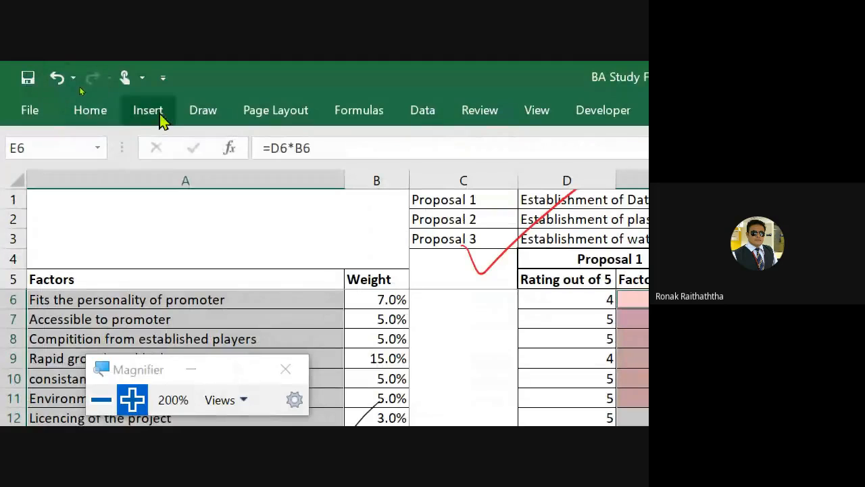
- Insert a treemap chart from the selected factor names and Proposal 1 factor scores and examine its blocks
left_click(161, 113)
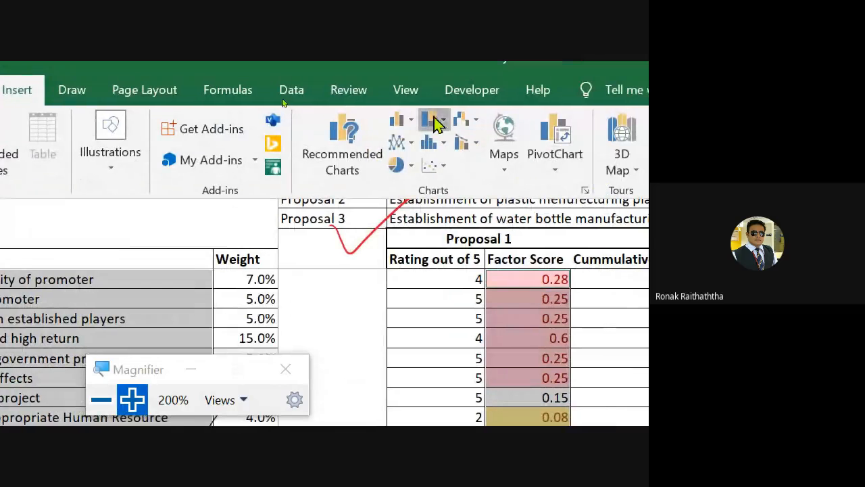
left_click(436, 123)
left_click(453, 196)
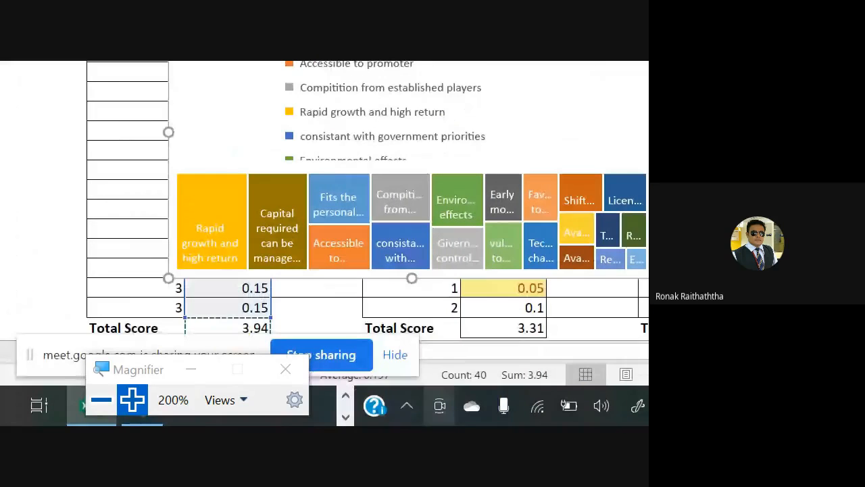
mouse_move(247, 349)
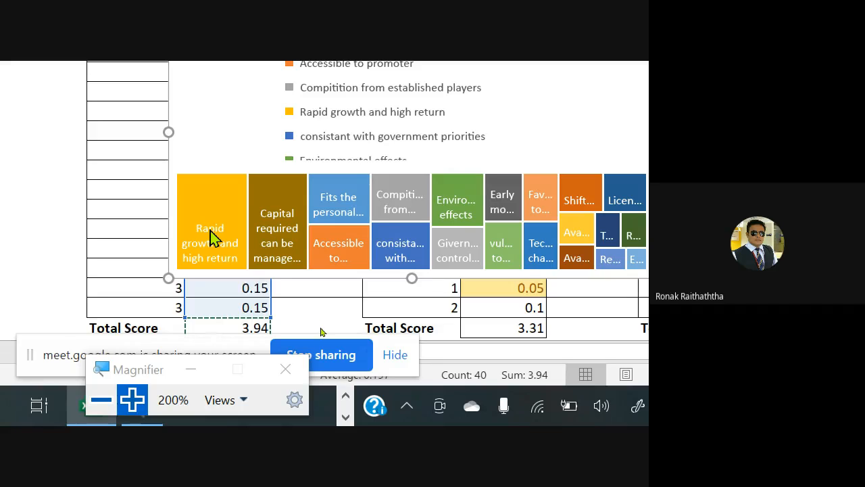
- Delete the treemap chart of Proposal 1's factor scores
key("Escape")
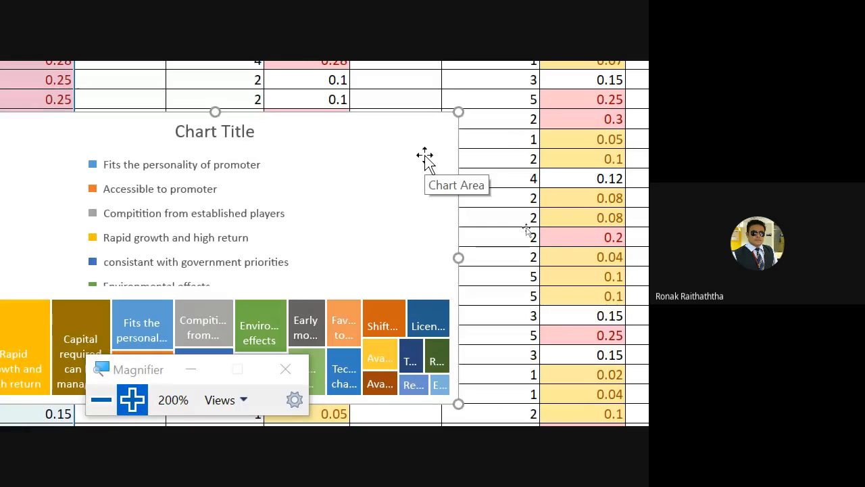
left_click(426, 156)
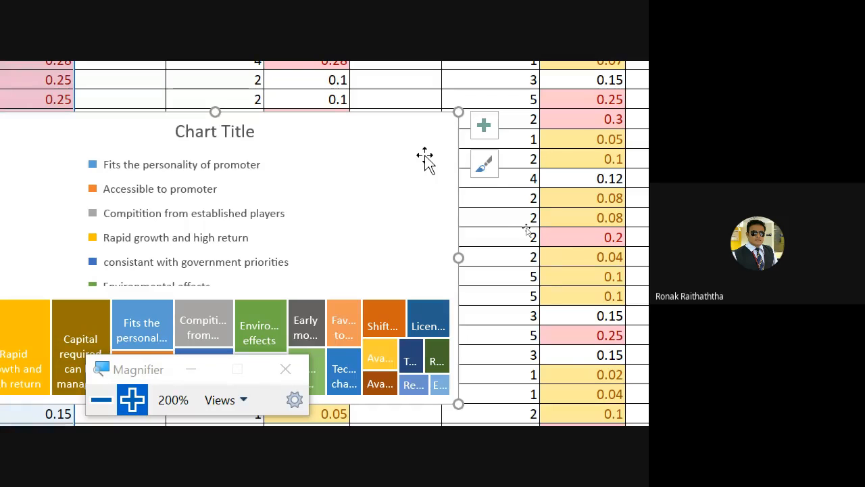
key("Delete")
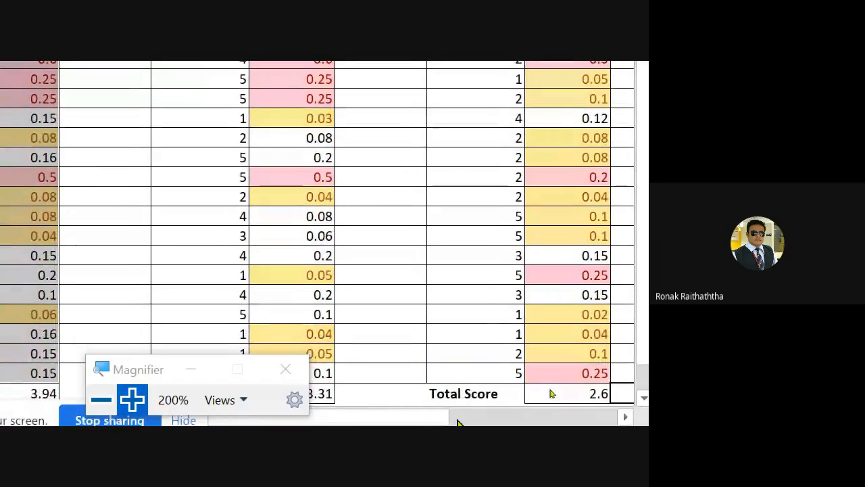
left_click_drag(438, 413, 535, 420)
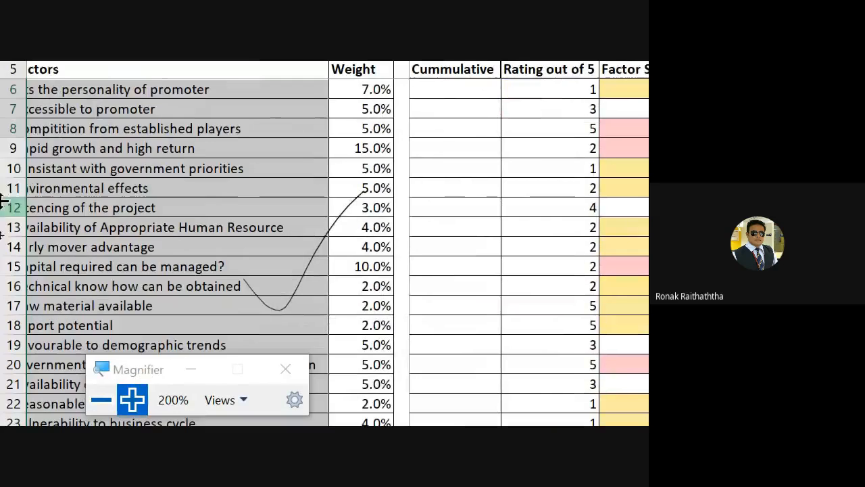
left_click(82, 112)
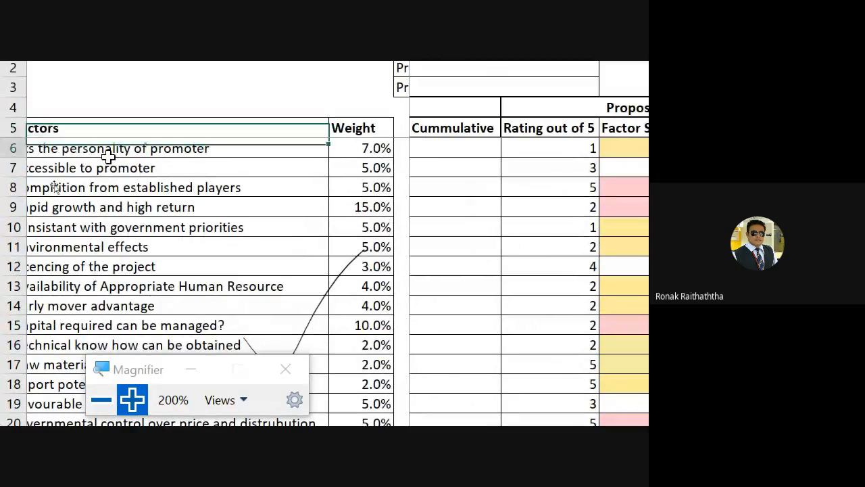
key("shift+Down")
key("shift+Down")
key("ctrl+shift+Down")
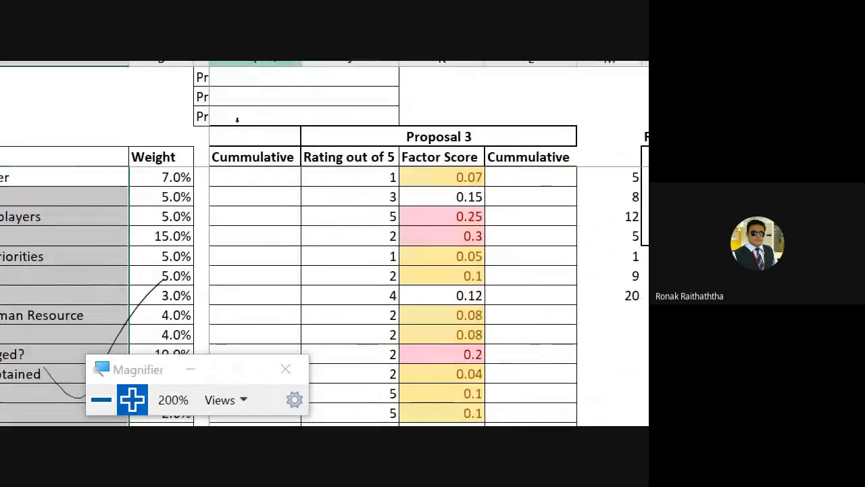
key("ctrl+q")
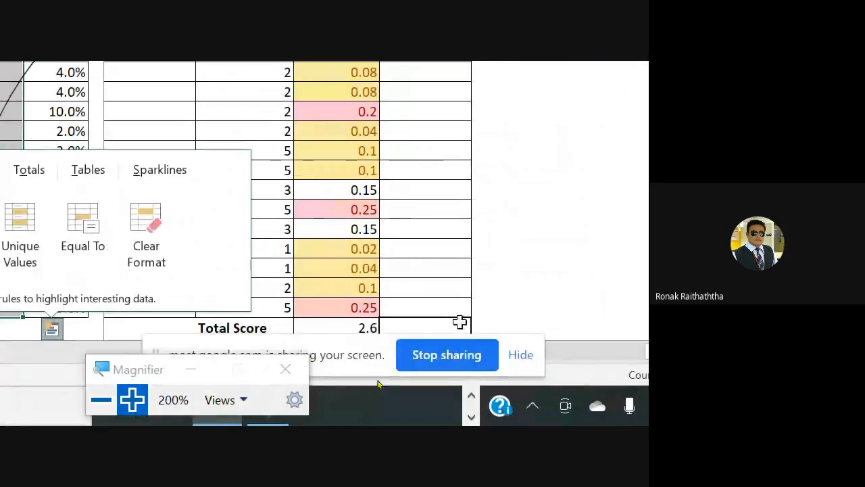
left_click_drag(564, 358, 372, 354)
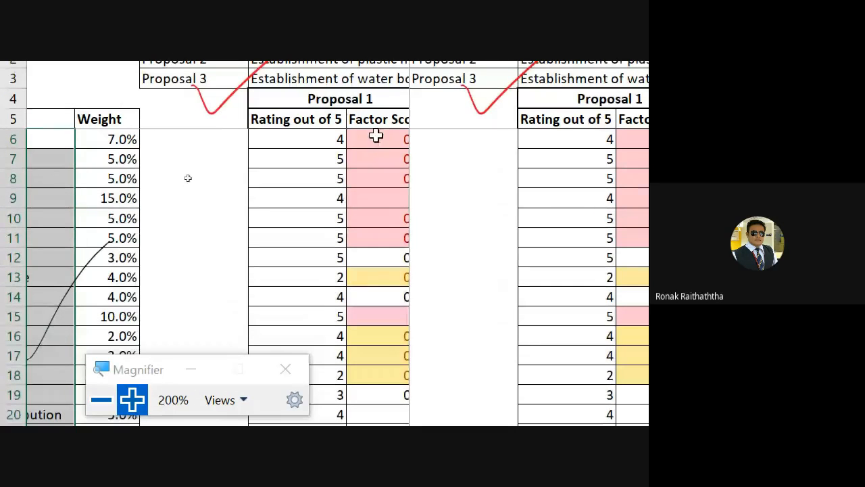
left_click_drag(376, 135, 374, 192)
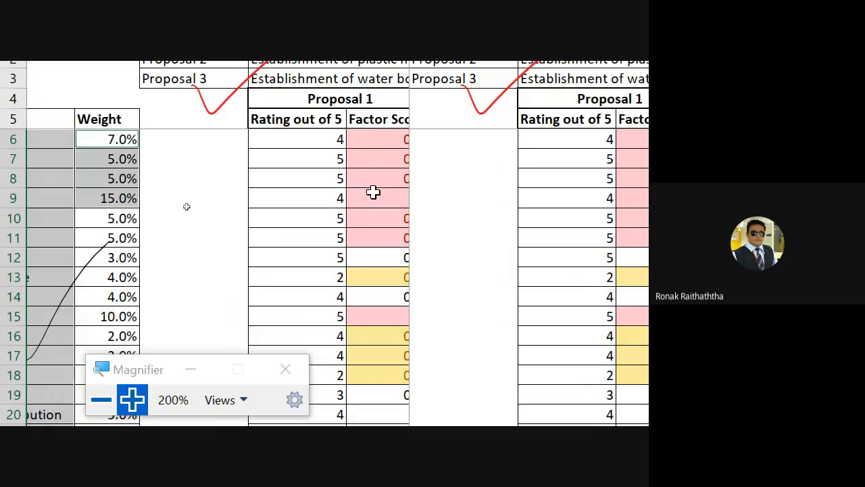
left_click(159, 179)
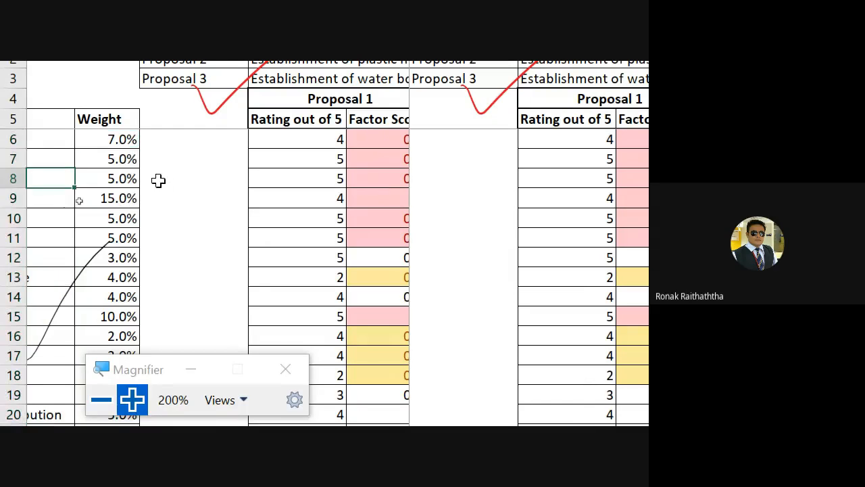
- Reduce the screen magnification to 100% so the whole scoring table fits in view
left_click(158, 140)
key("Right")
key("Right")
key("Right")
key("Left")
key("Left")
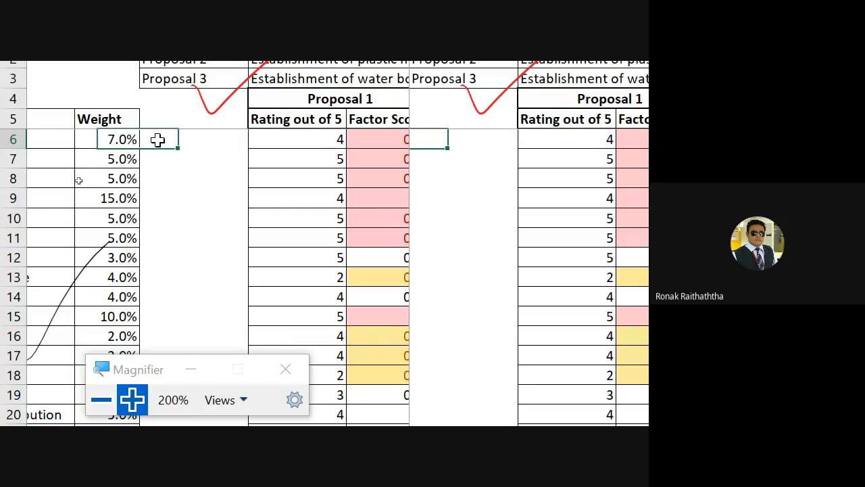
key("Right")
key("Right")
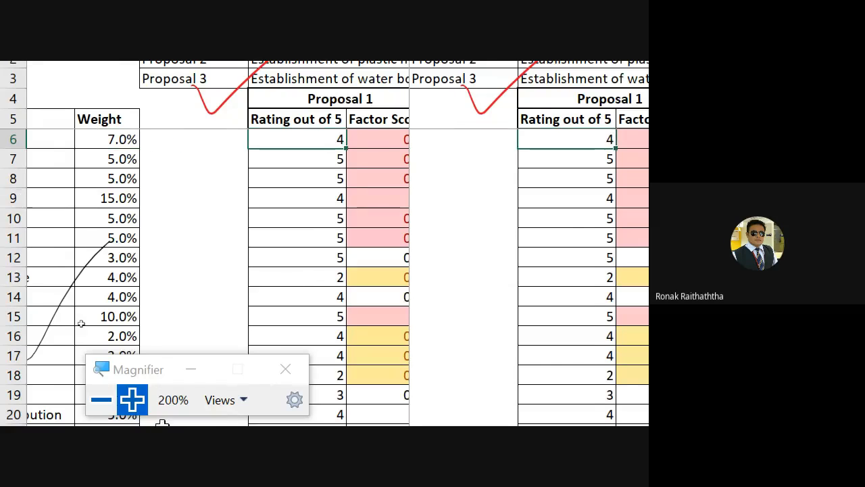
left_click(102, 400)
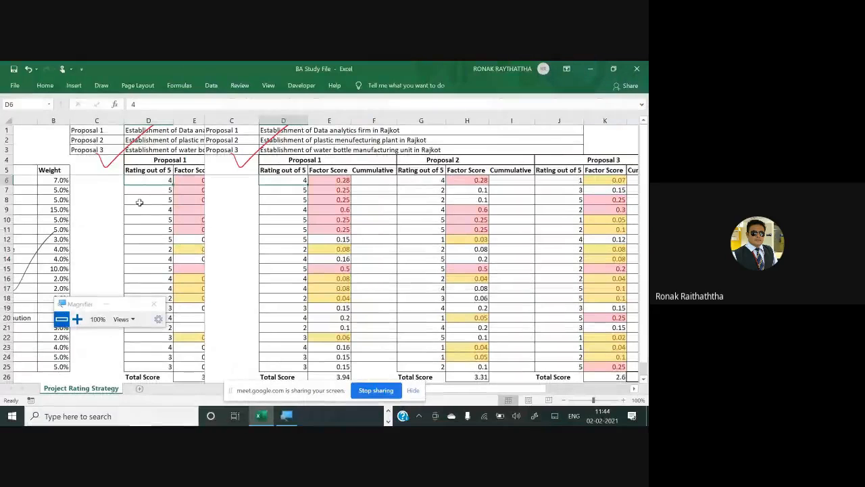
- Examine the weight, Proposal 1 rating and factor score formula of the factor in row 8
key("Right")
key("Right")
key("Right")
key("Right")
key("Right")
key("Right")
key("Right")
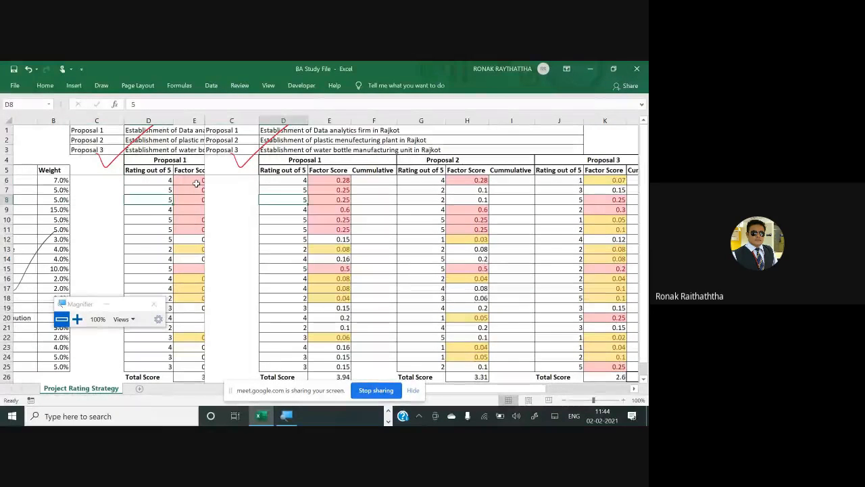
key("Left")
key("Left")
key("Left")
key("Left")
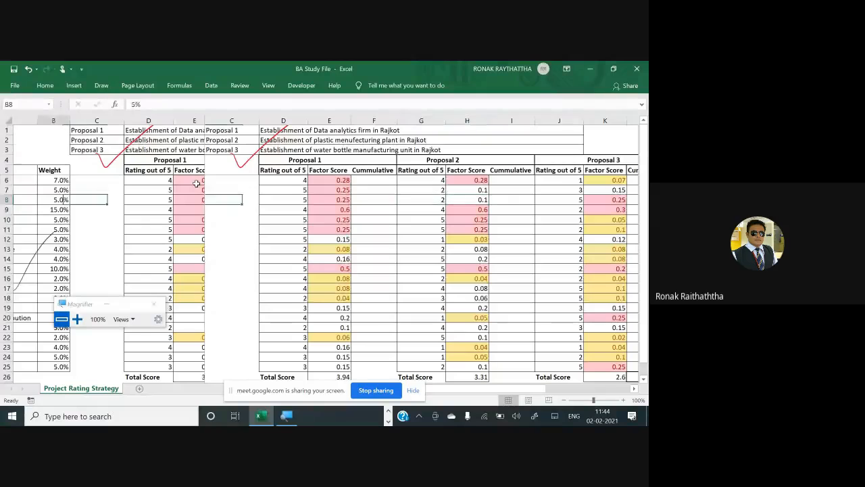
key("Right")
key("Right")
key("Left")
key("Left")
key("Left")
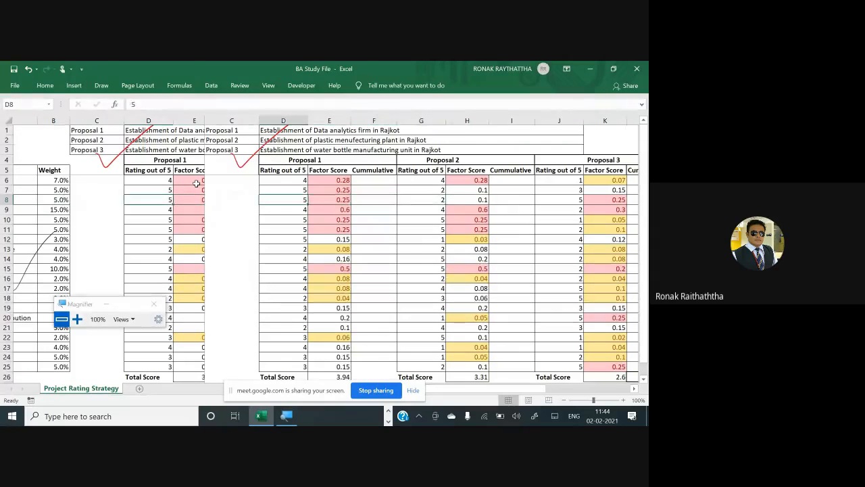
key("Right")
key("Right")
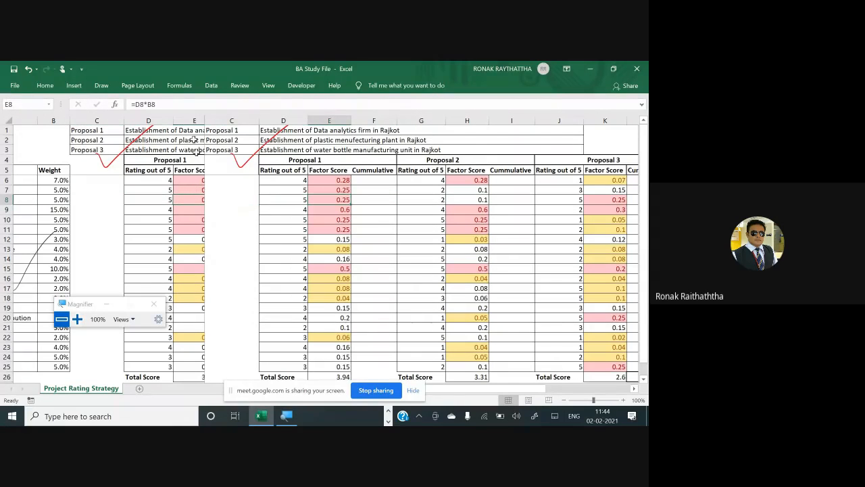
key("ctrl+Home")
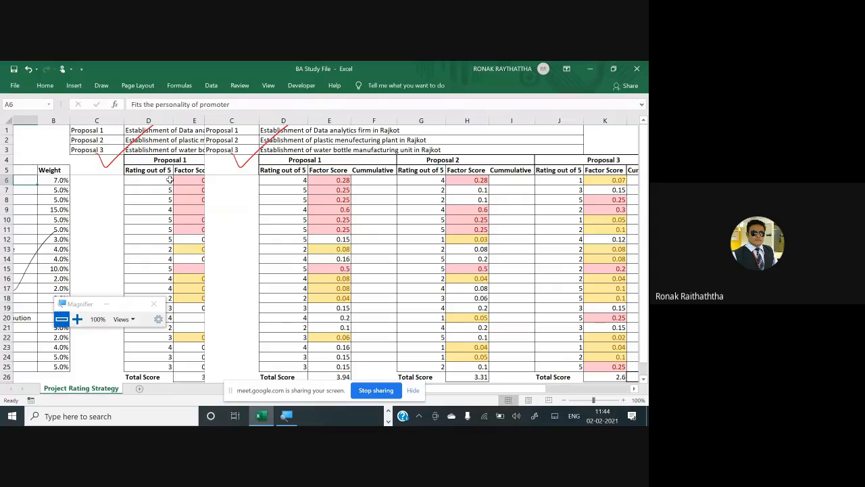
key("Right")
key("Right")
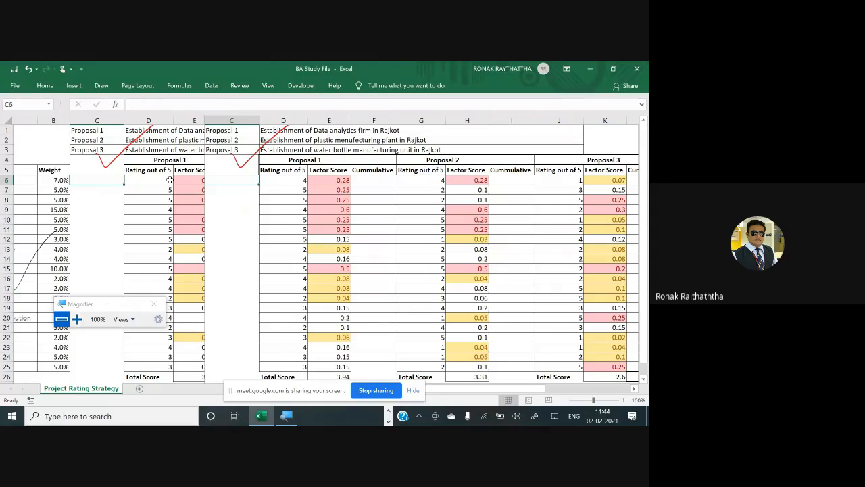
key("Right")
key("Right")
key("Right")
key("Left")
key("Home")
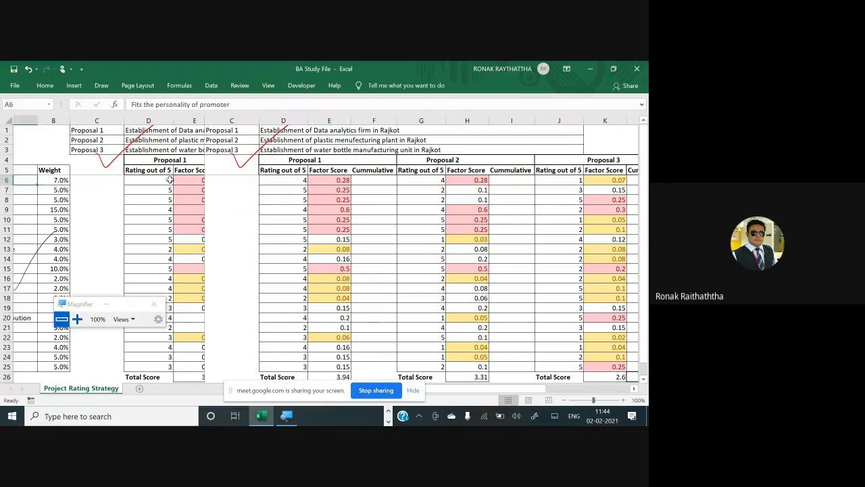
key("Right")
key("Right")
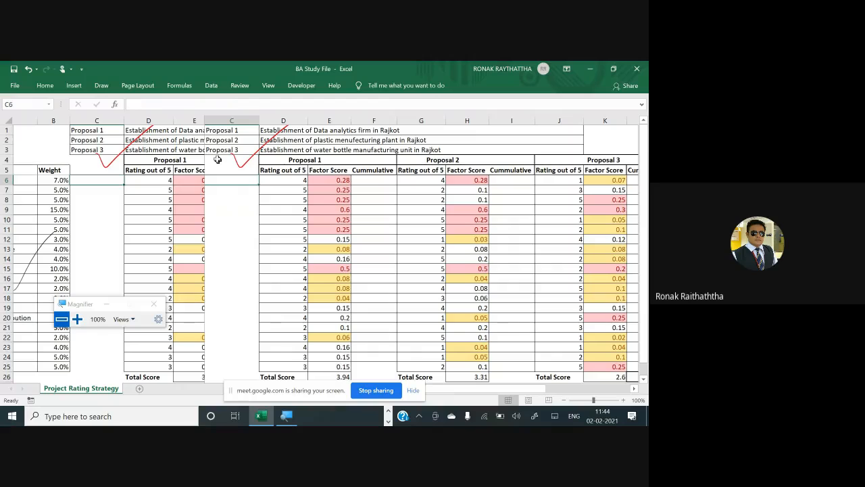
left_click(228, 188)
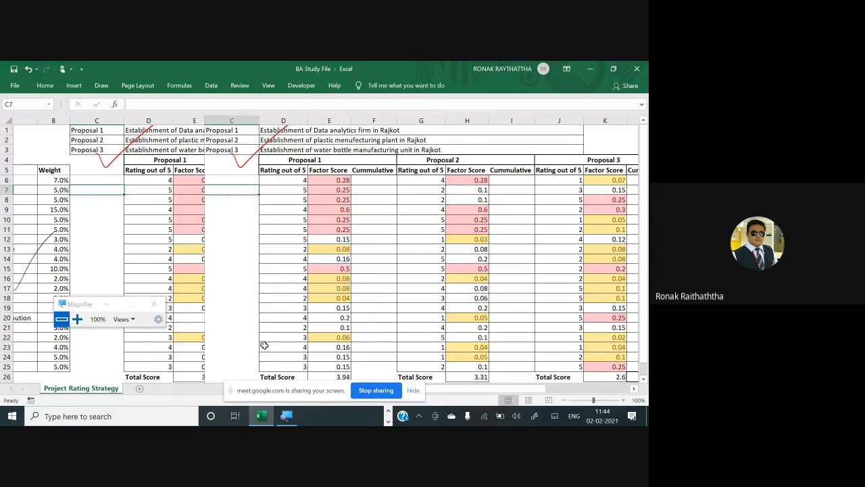
left_click(163, 170)
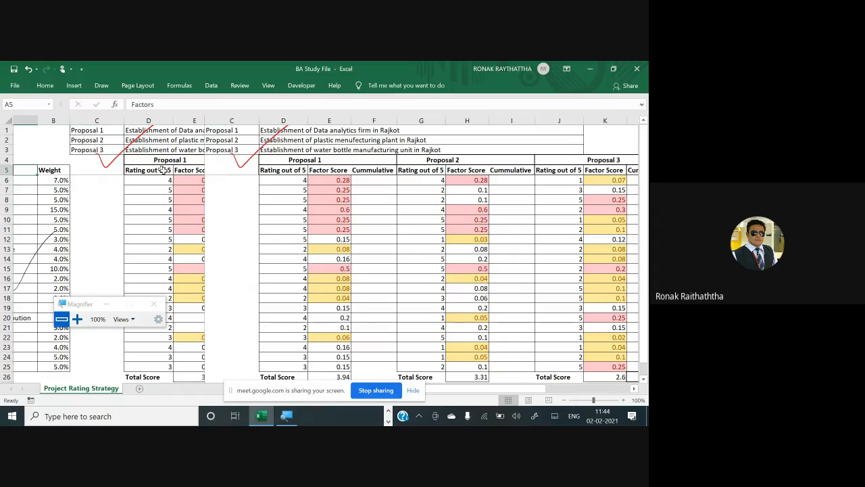
left_click(230, 168)
- Undo the deletion of the Proposal 1 treemap chart and also undo its insertion
key("ctrl+z")
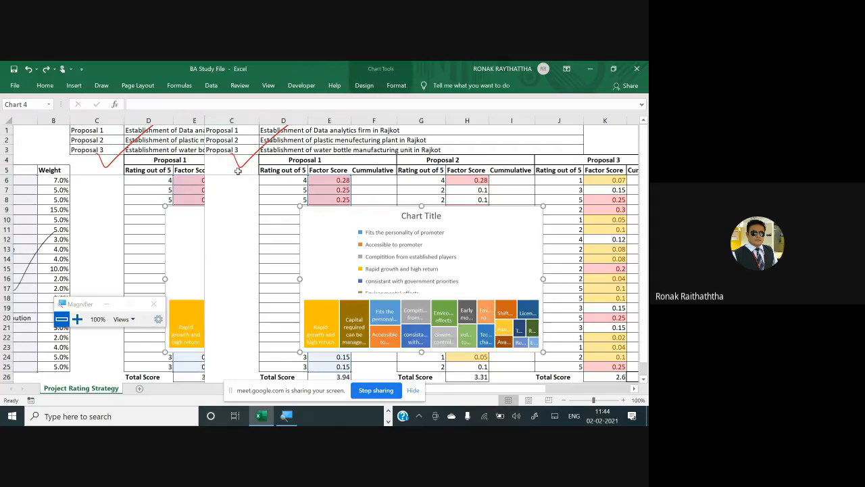
key("ctrl+z")
left_click(235, 208)
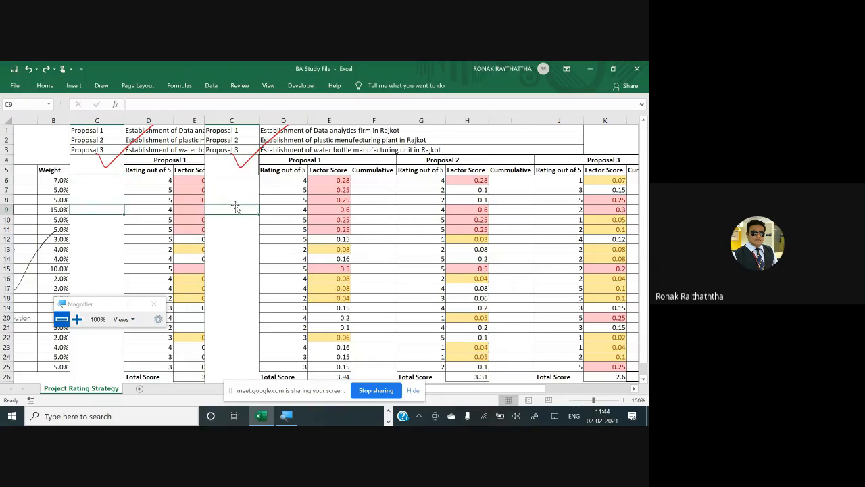
key("Left")
key("Left")
key("Right")
key("Right")
key("Right")
key("Right")
key("Right")
key("Right")
key("Right")
key("Right")
key("Right")
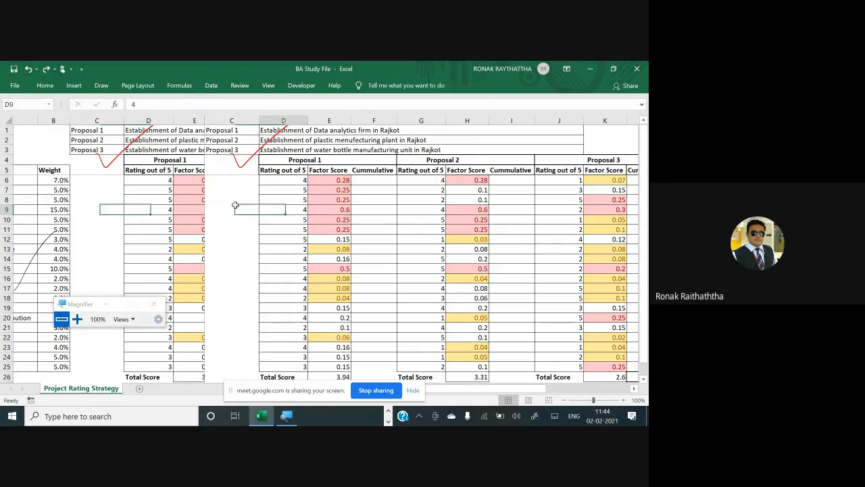
key("Left")
key("Left")
key("Left")
key("Left")
key("Left")
key("Left")
key("Left")
key("Left")
key("Left")
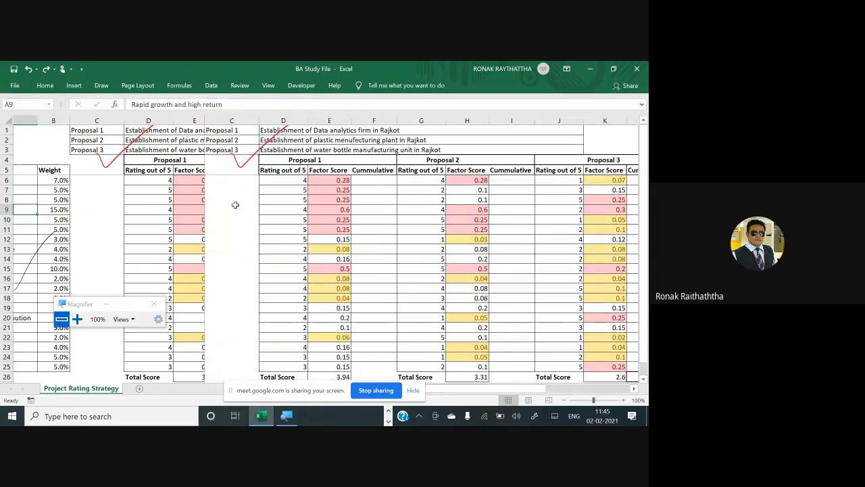
key("Up")
key("Up")
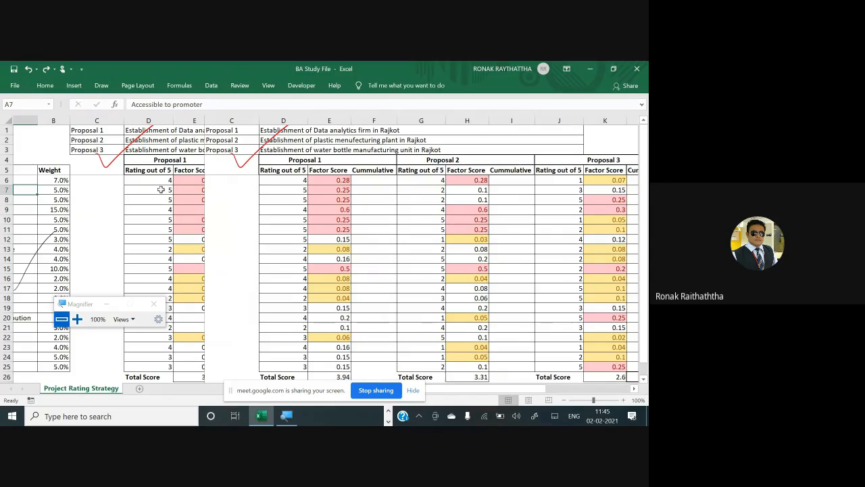
- Review the full list of five required tasks beside the Proposal 3 columns
left_click(507, 212)
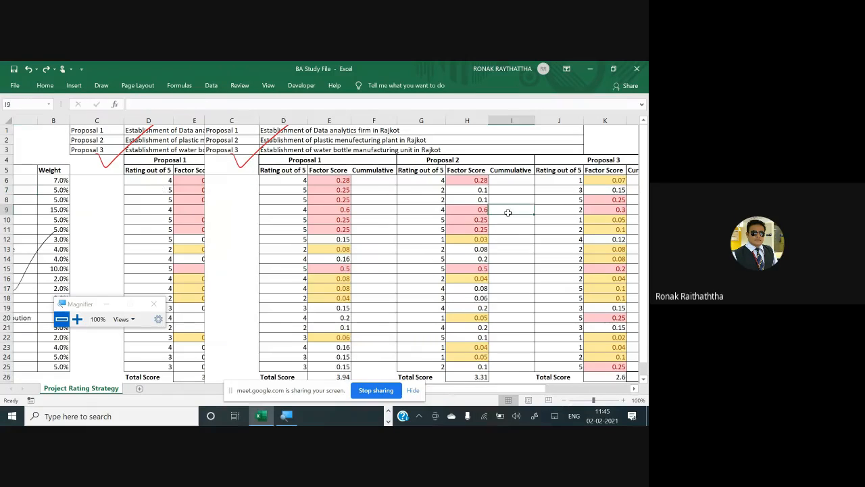
key("Right")
key("Right")
key("Right")
key("Right")
key("Right")
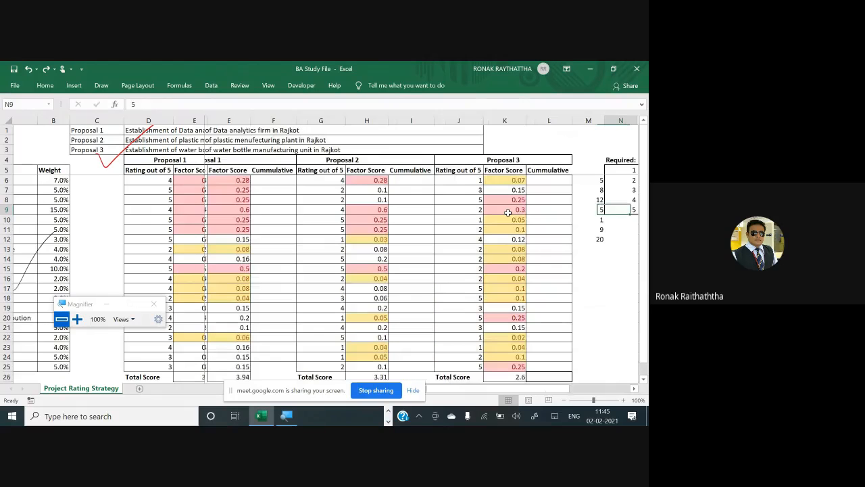
key("Right")
key("Right")
key("Right")
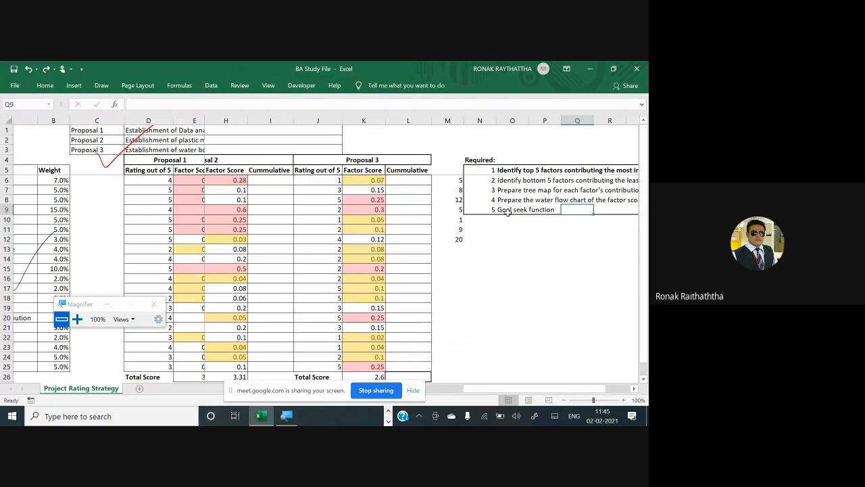
key("Right")
key("Right")
key("Right")
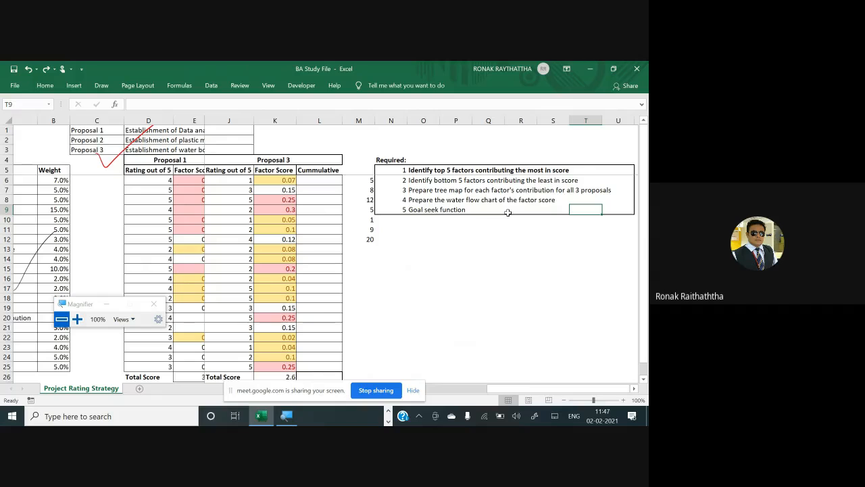
- Switch to the Google Meet call in the browser and open the meeting chat
key("alt+Tab")
key("alt+Tab")
key("alt+Tab")
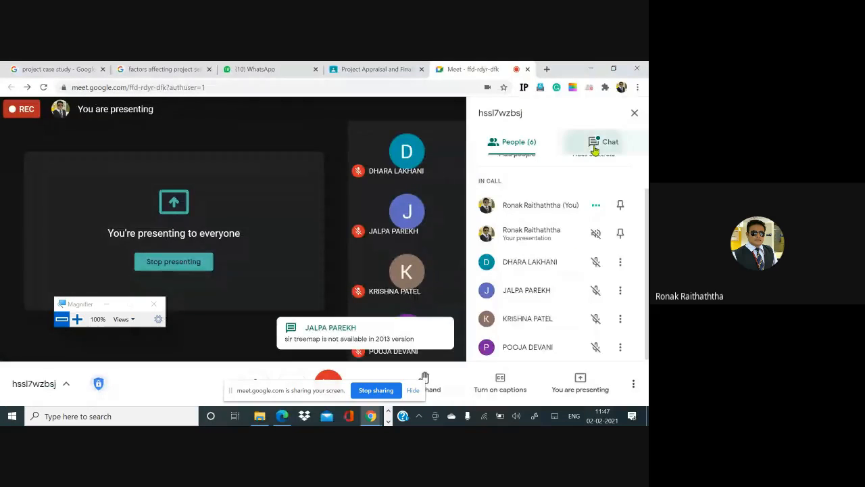
left_click(595, 146)
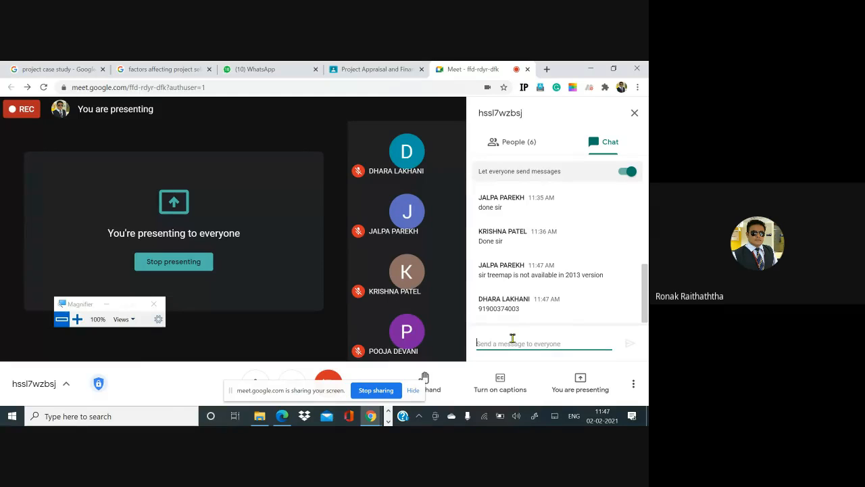
- Send everyone in the meeting chat a message listing the four participants' first names, separated by commas
type("p")
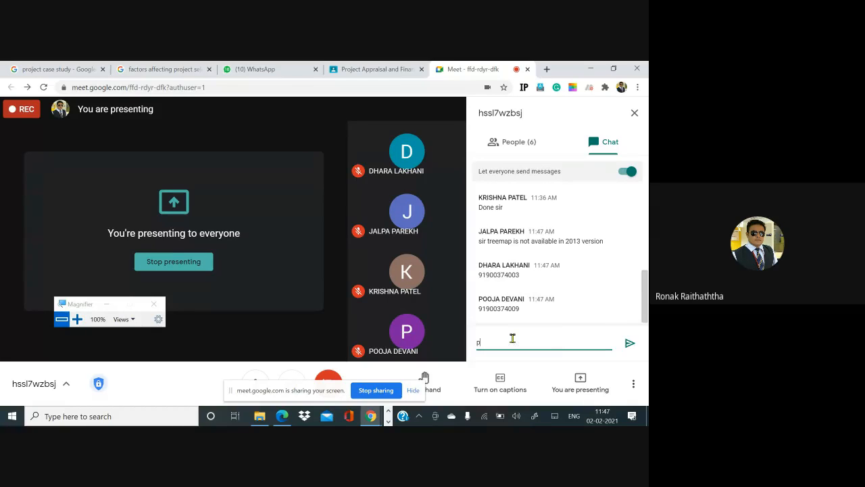
type("urvita, meet, aruna")
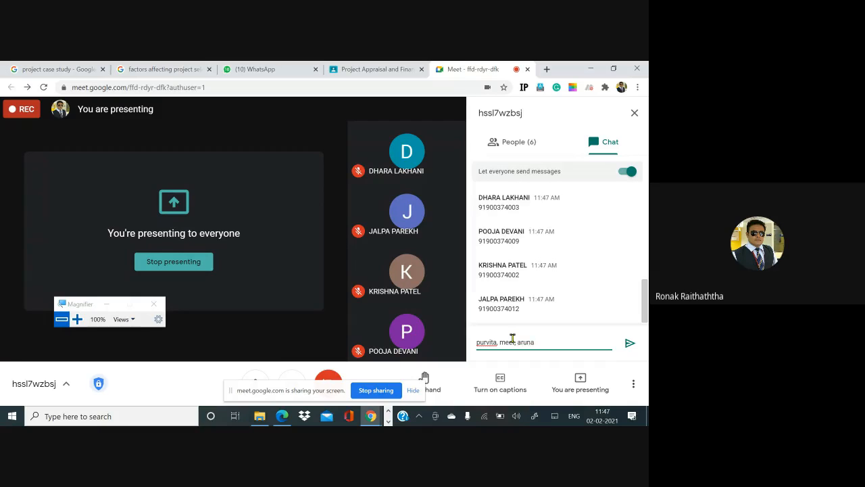
type(", hel;l")
type("ly")
key("Return")
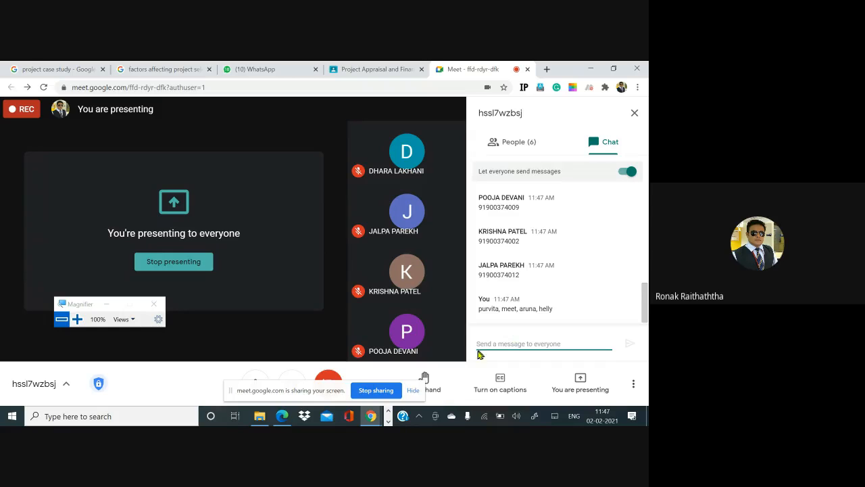
- Request to stop recording the meeting
left_click(635, 384)
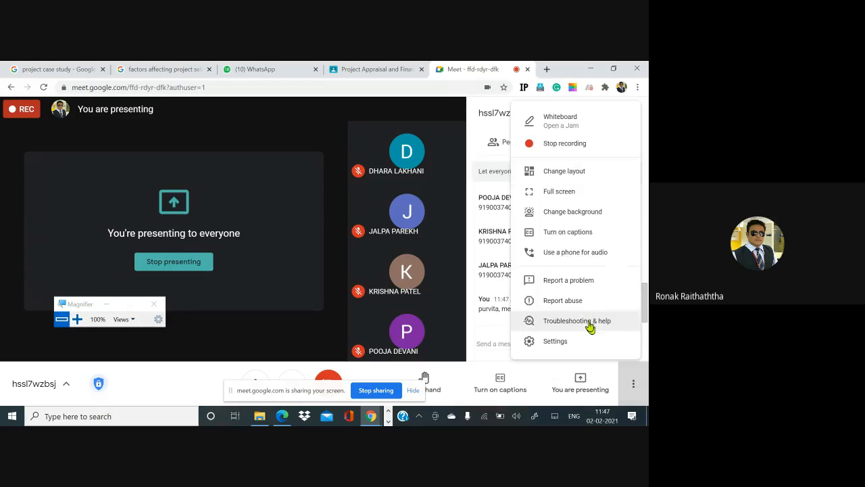
left_click(545, 147)
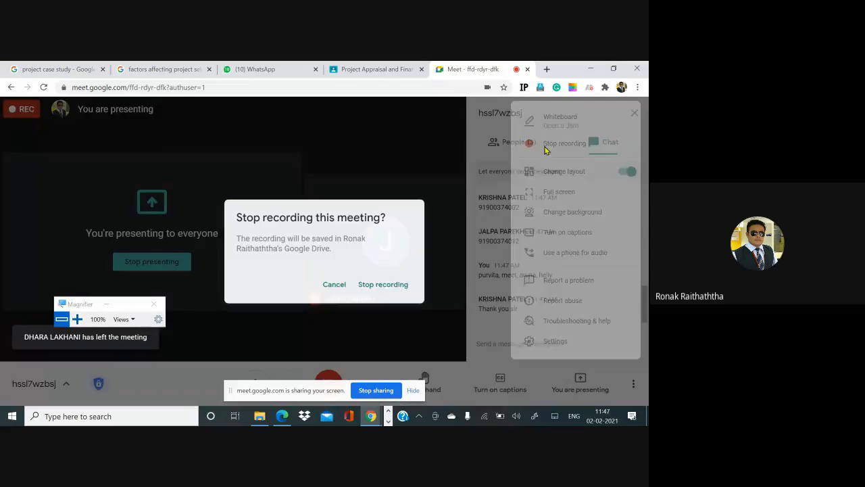